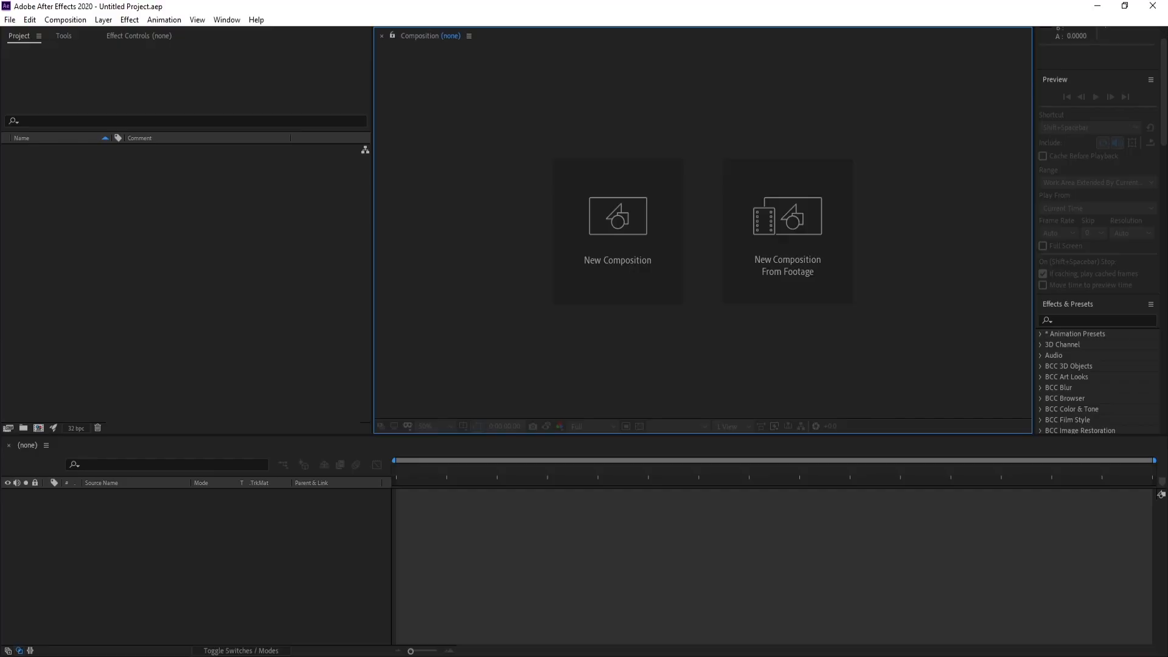
Step: Create a 1920 x 1080 composition with square pixels, 30 frames per second and a 10-second duration
left_click(613, 214)
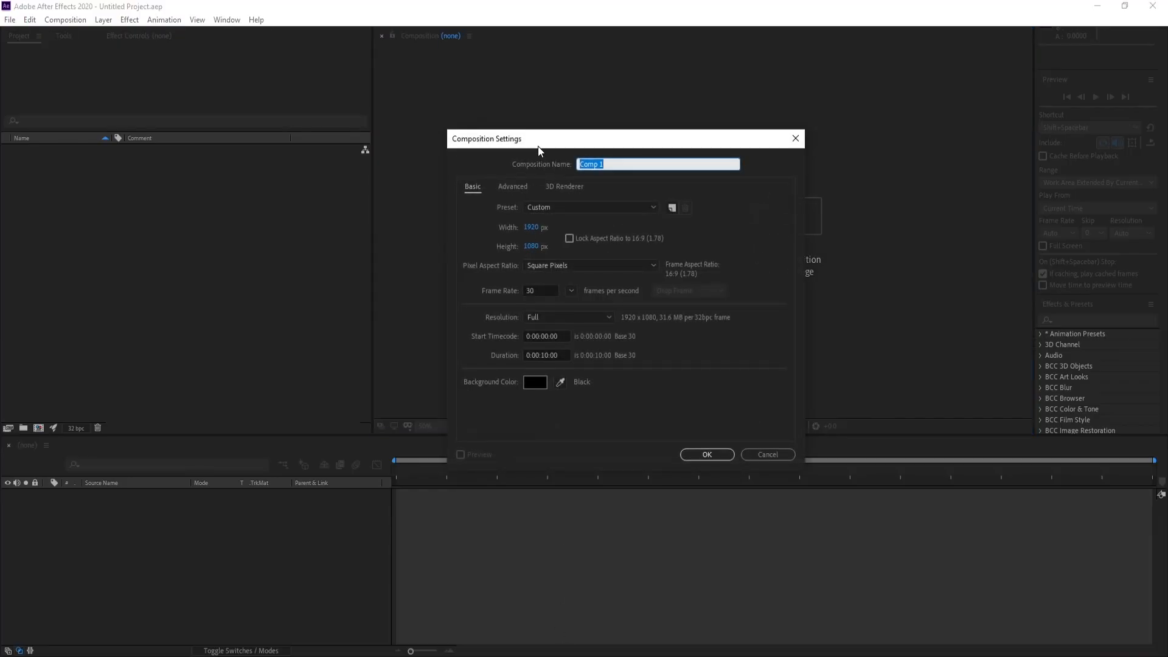
left_click_drag(538, 146, 504, 152)
left_click(510, 297)
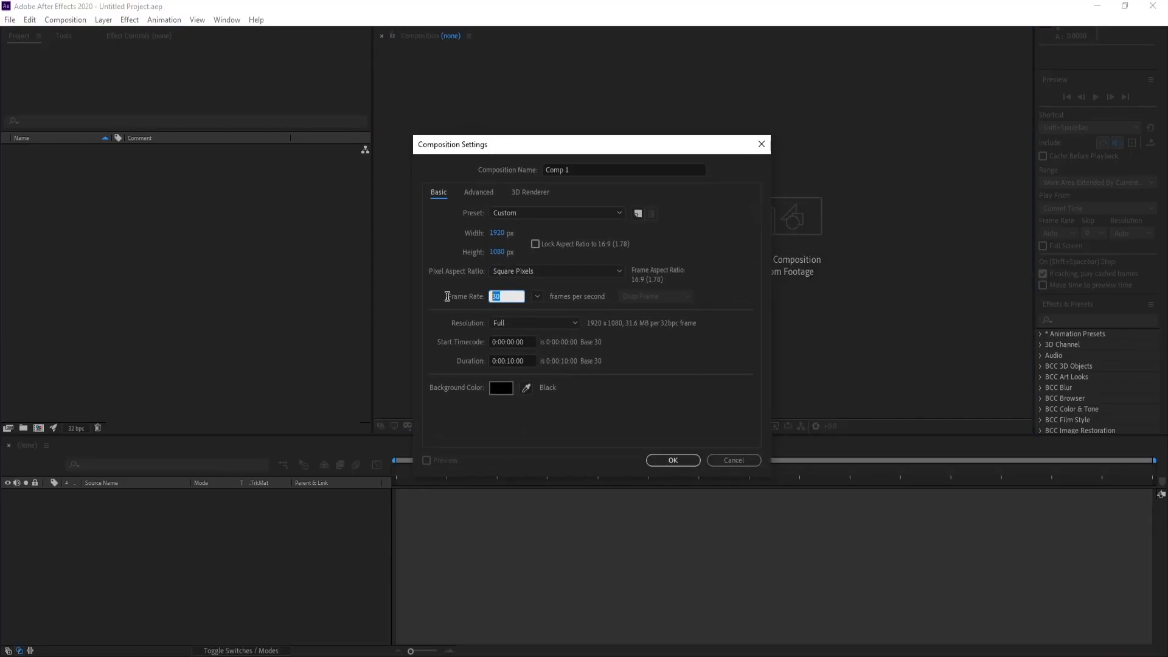
left_click(675, 458)
Step: Add a 1920 x 1080 solid layer in the light orange colour FFBE79
left_click(104, 19)
left_click(320, 49)
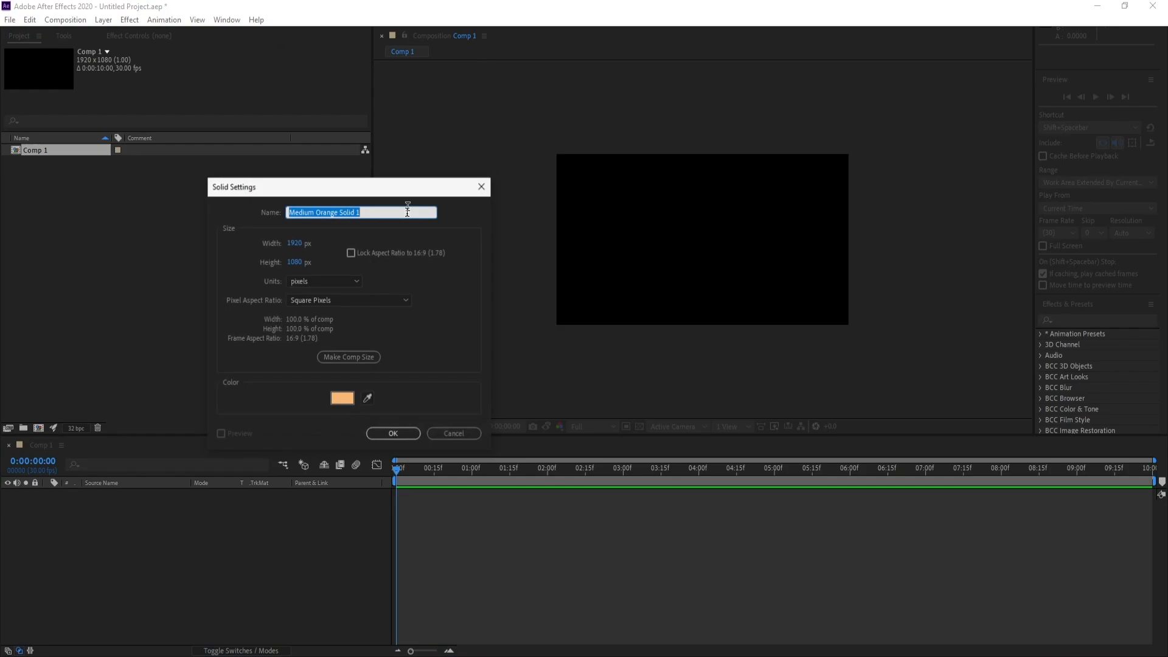
left_click(345, 388)
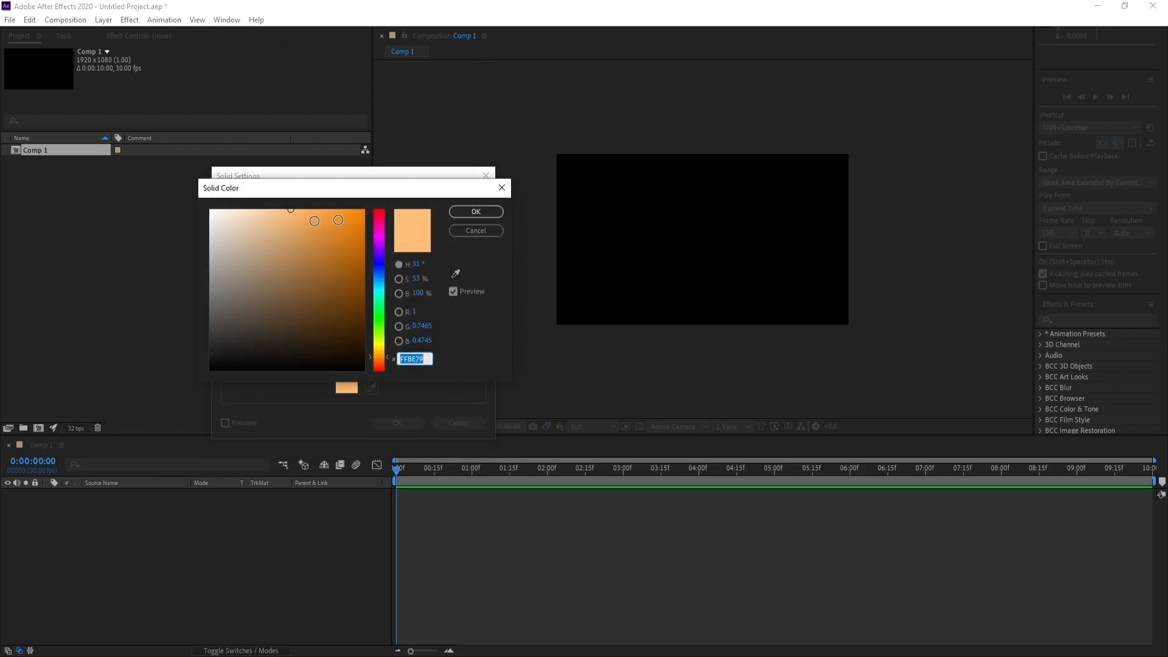
left_click(435, 360)
left_click_drag(430, 360, 379, 360)
left_click(484, 214)
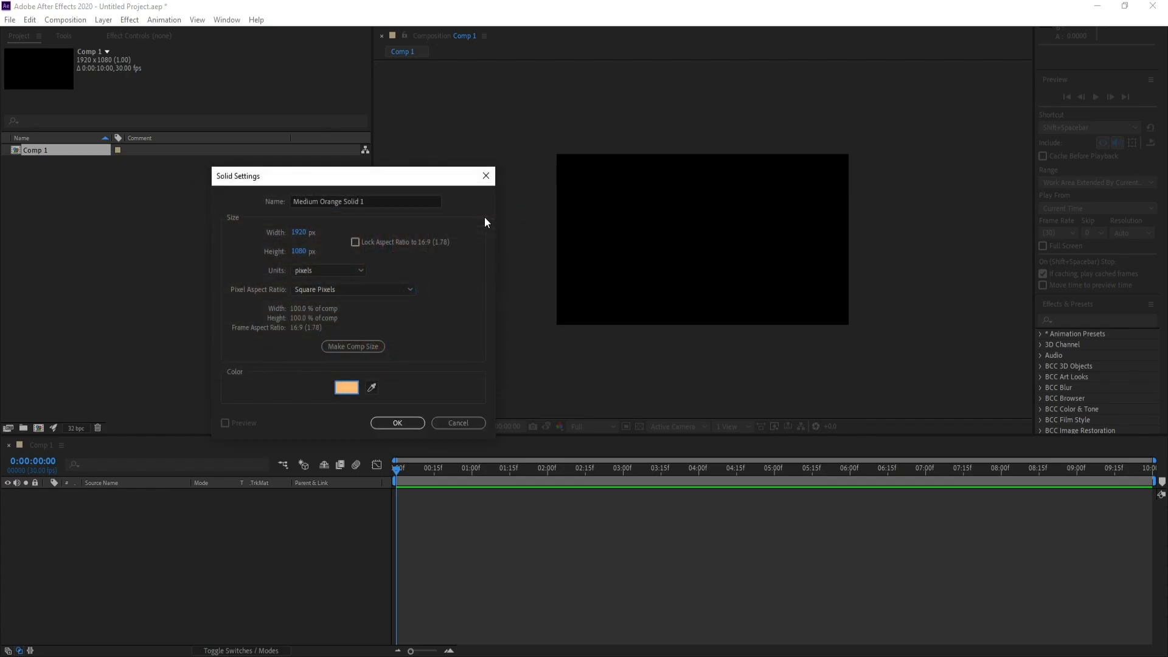
left_click(397, 422)
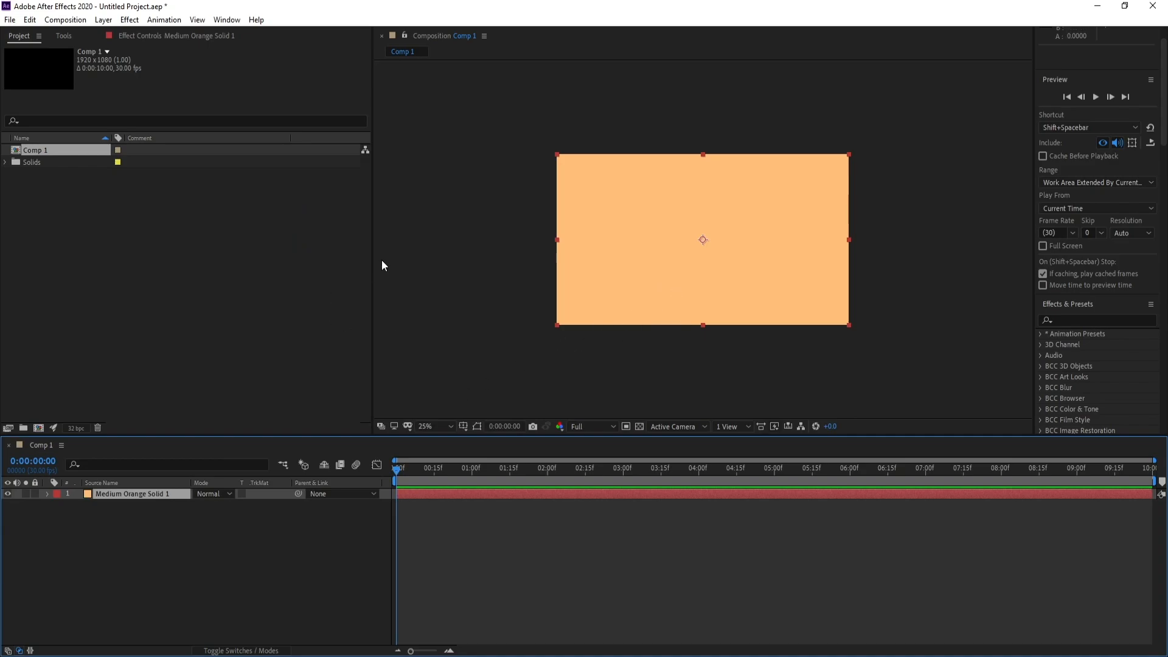
Step: Pre-compose the orange solid into a new composition named Egg, moving all attributes into it
left_click_drag(374, 257, 291, 263)
scroll(662, 242, "up", 1)
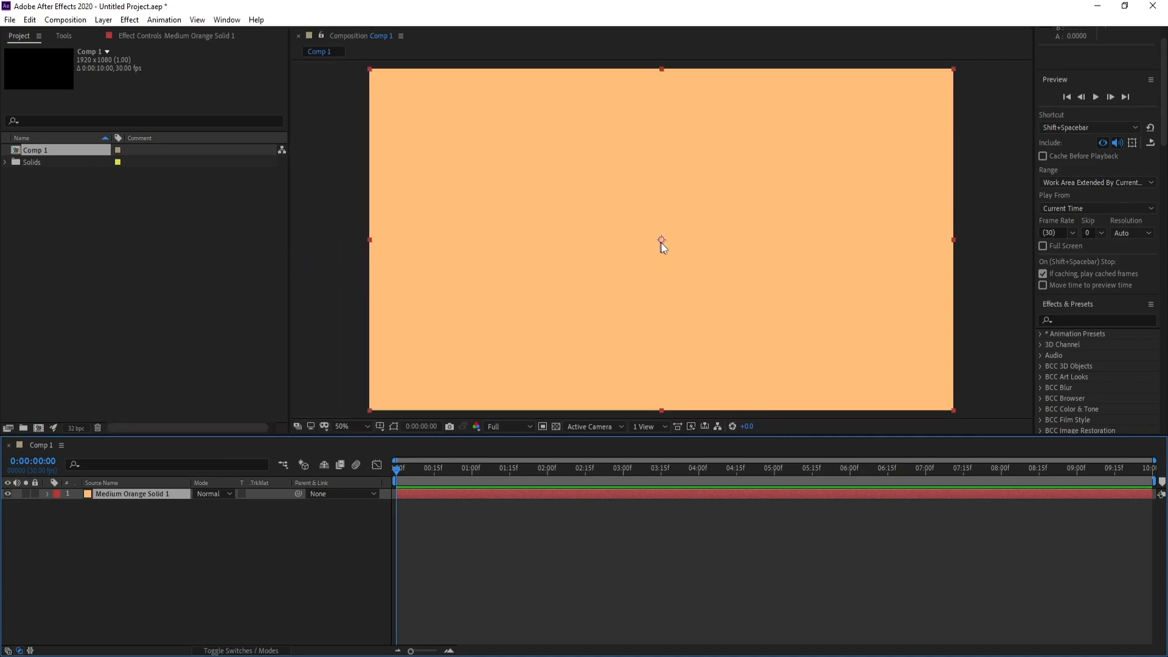
right_click(137, 494)
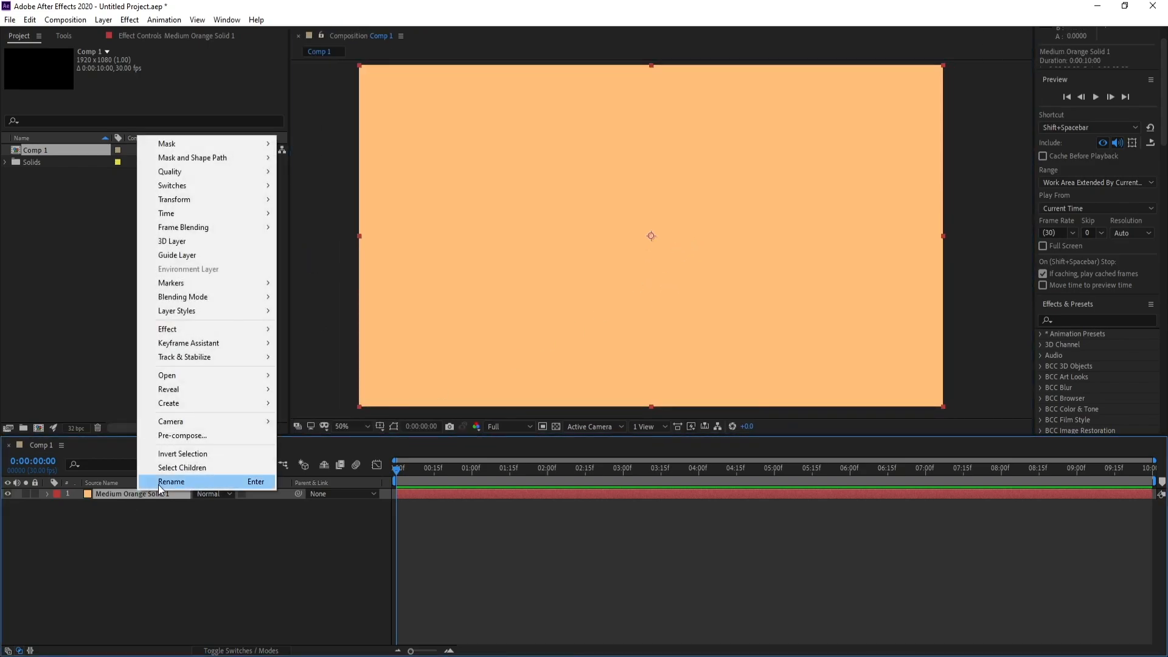
left_click(184, 437)
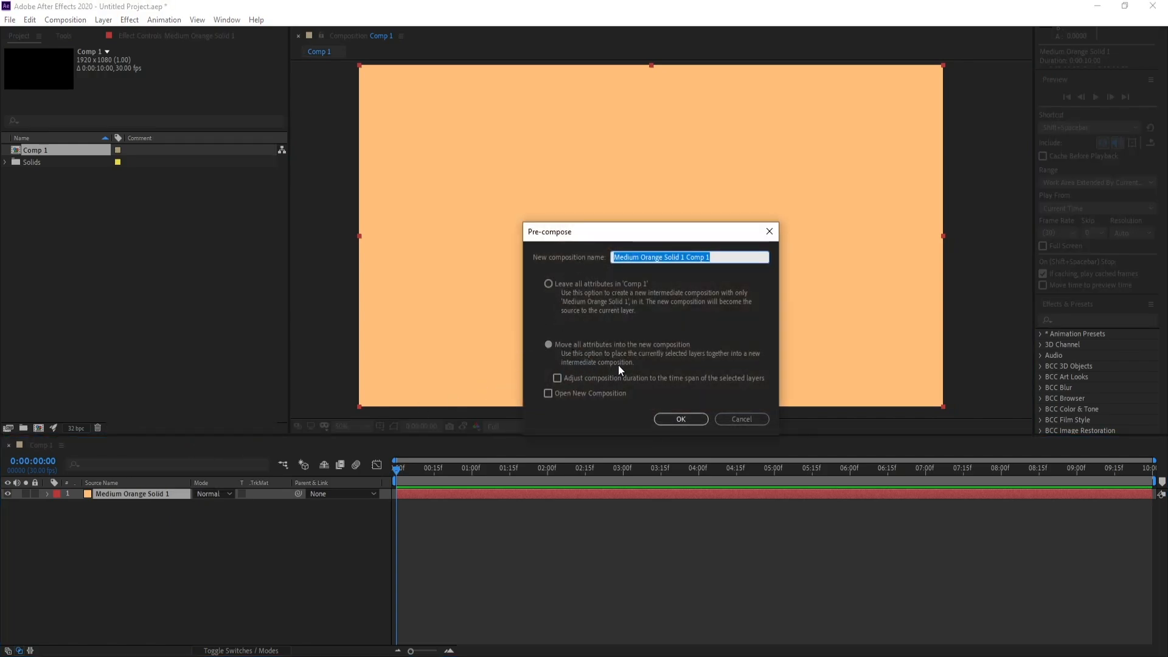
left_click(733, 257)
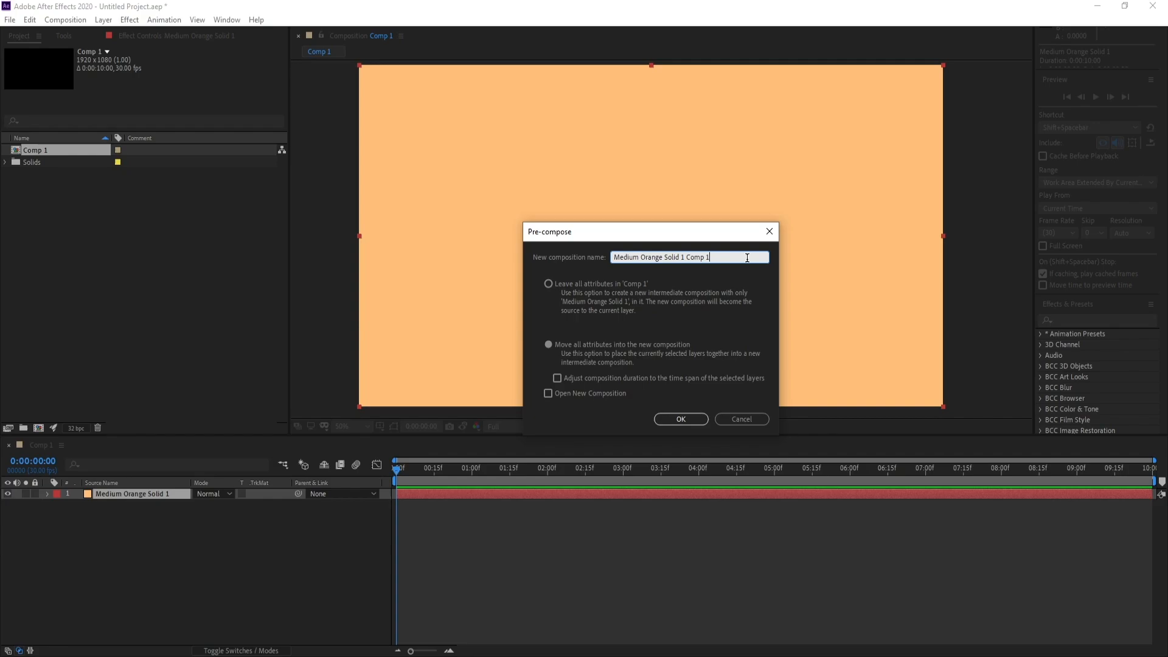
key("ctrl+a")
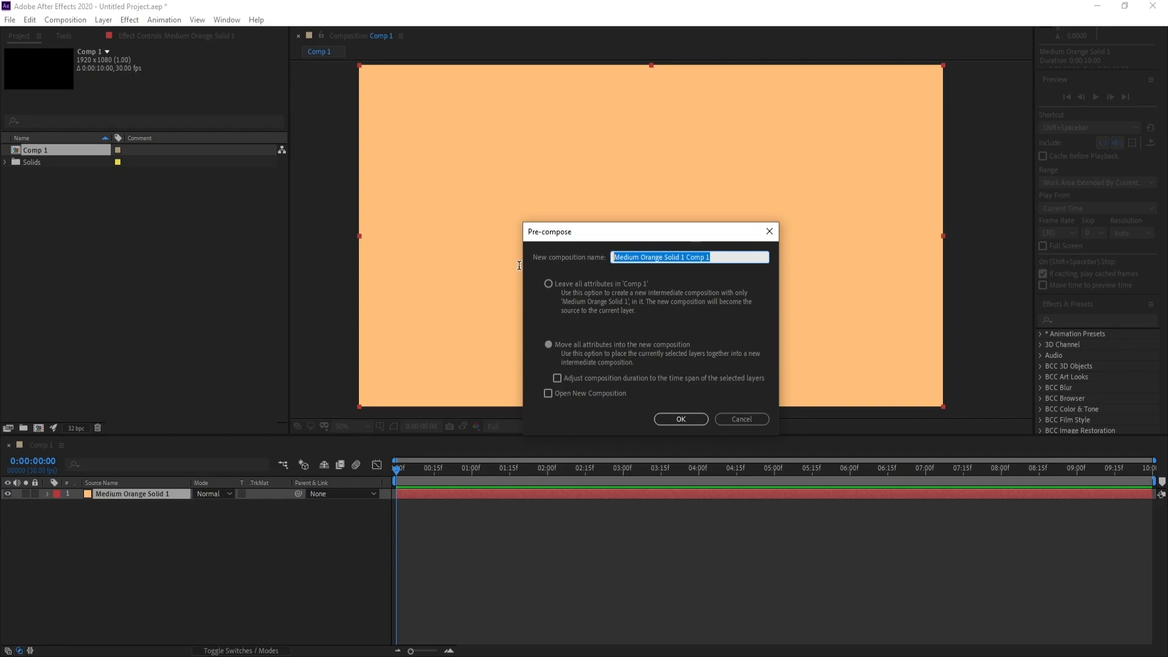
type("E")
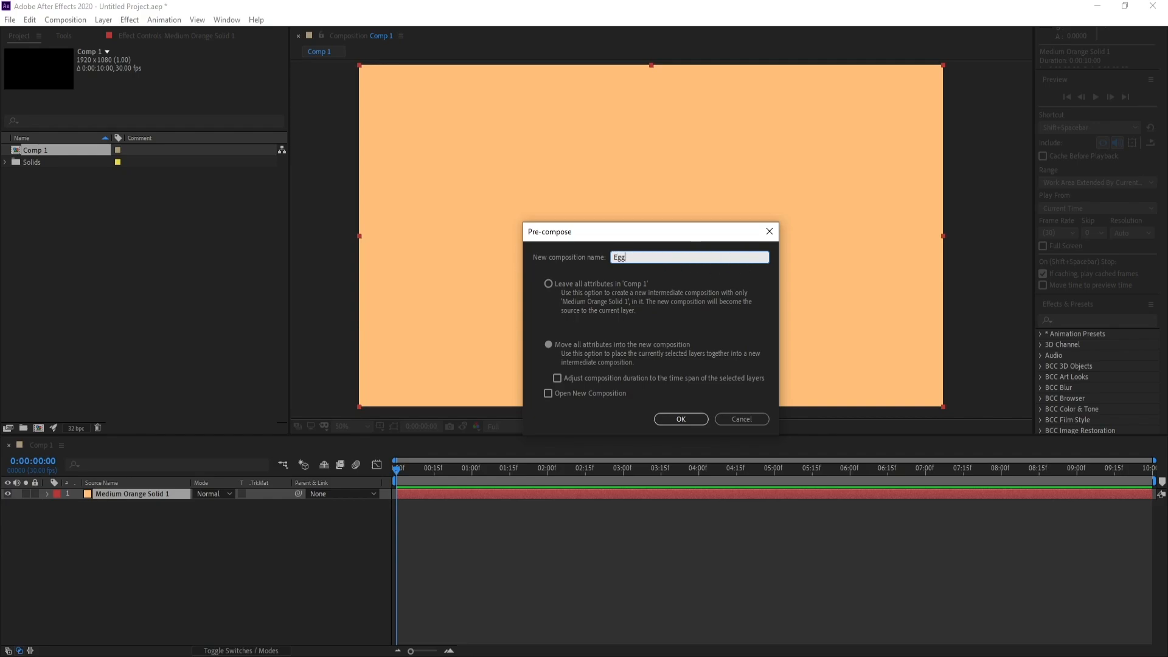
type("gg")
key("Return")
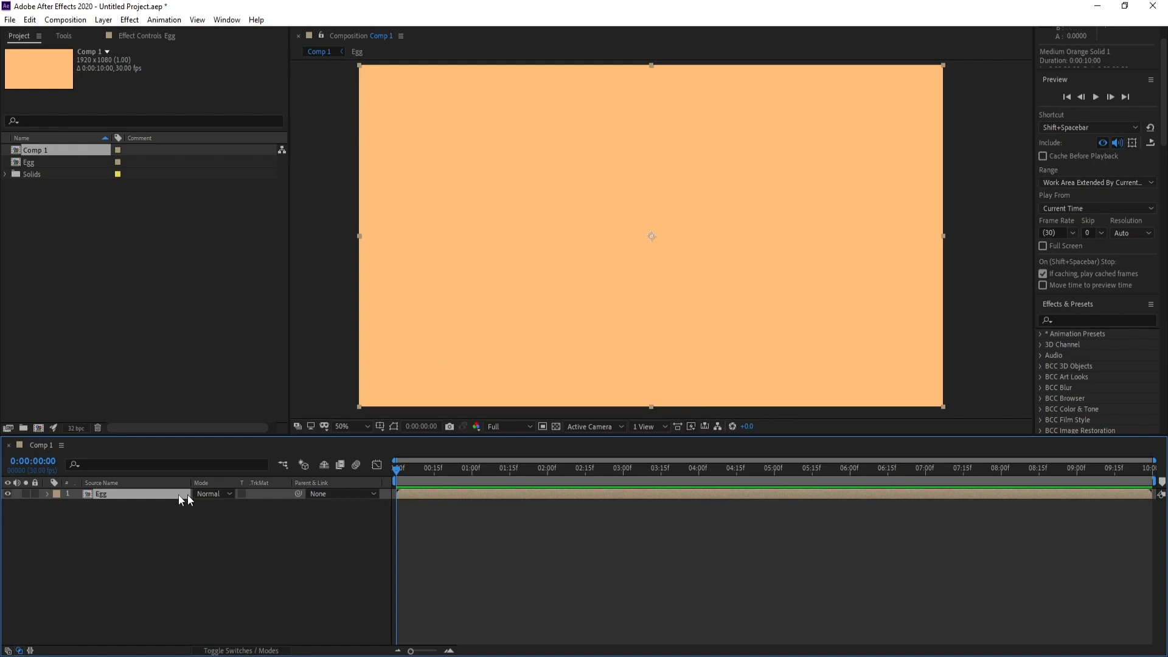
Step: Find the CC Sphere effect and apply it to the Egg layer
key("comma")
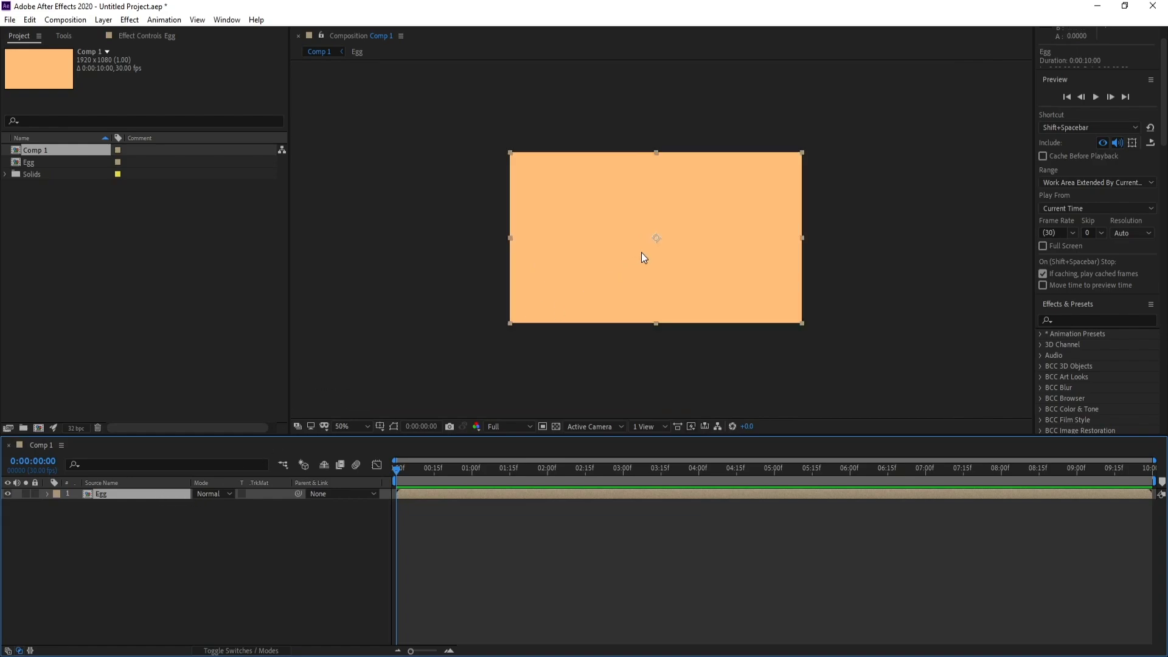
key("period")
left_click(1080, 319)
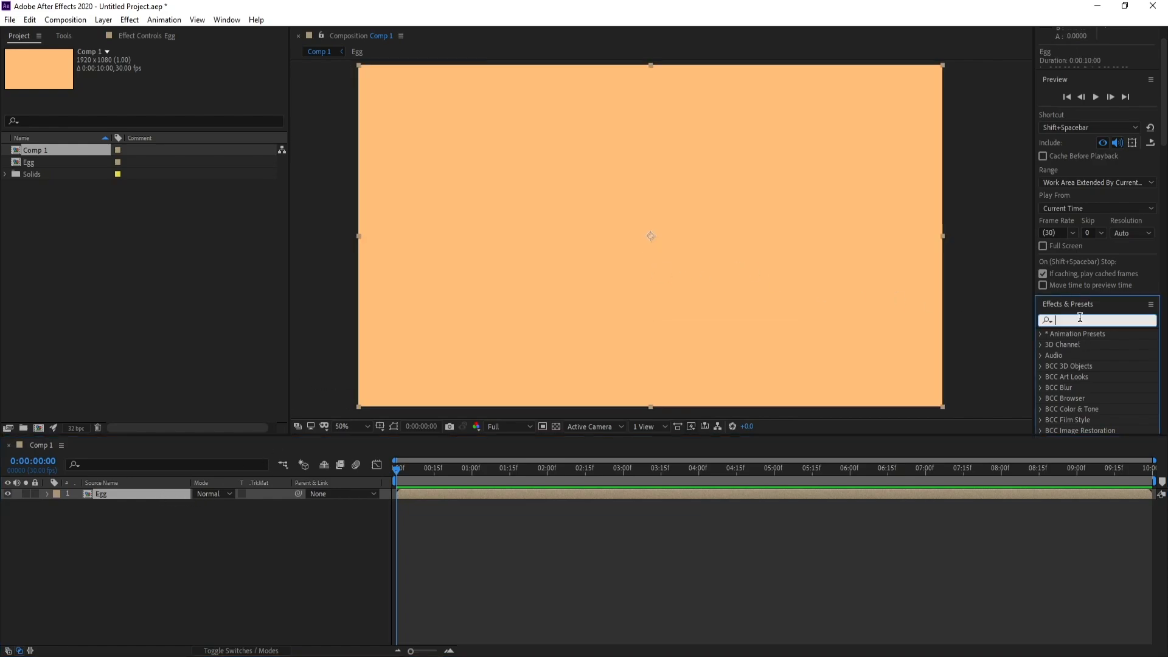
type("cc")
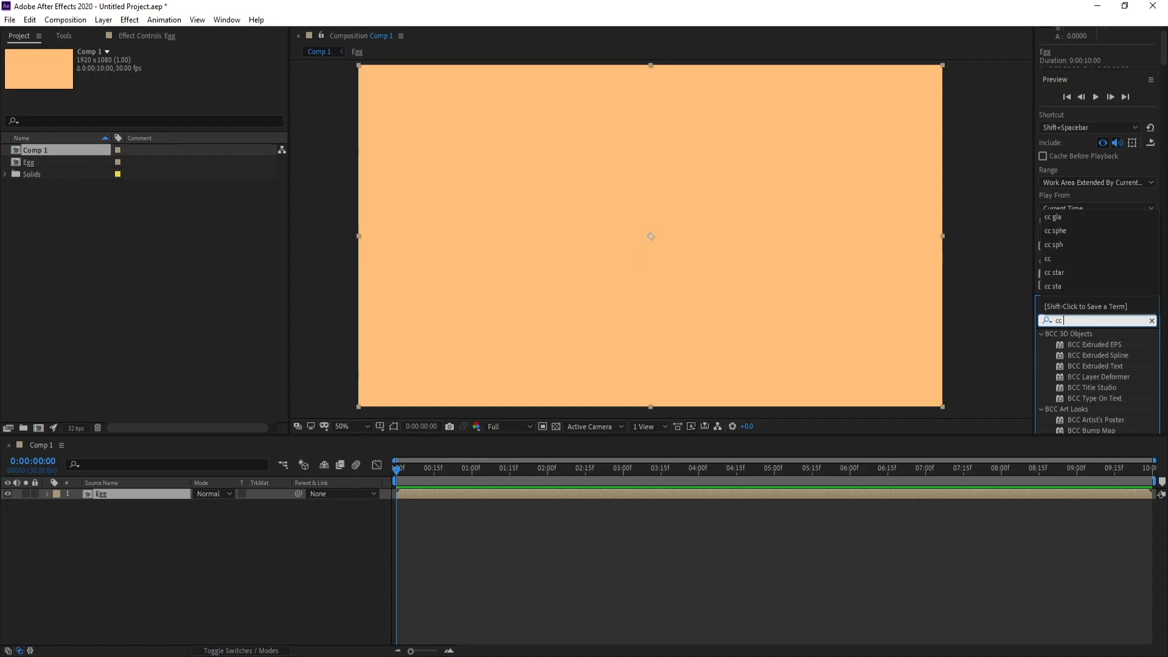
type(" sph")
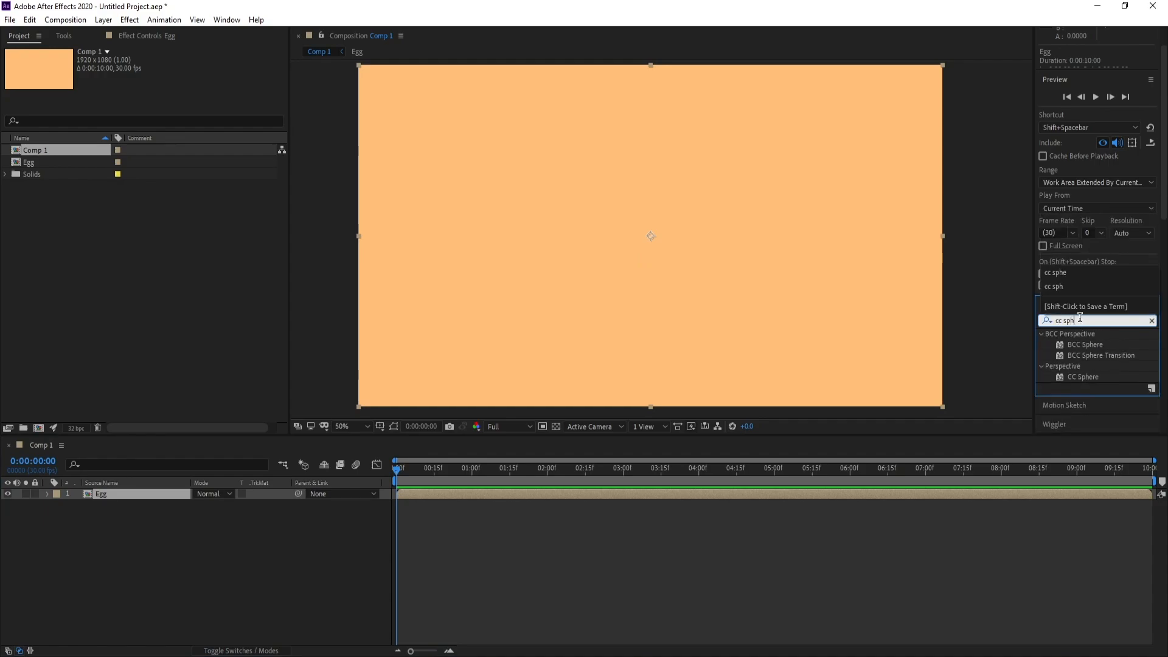
double_click(1097, 378)
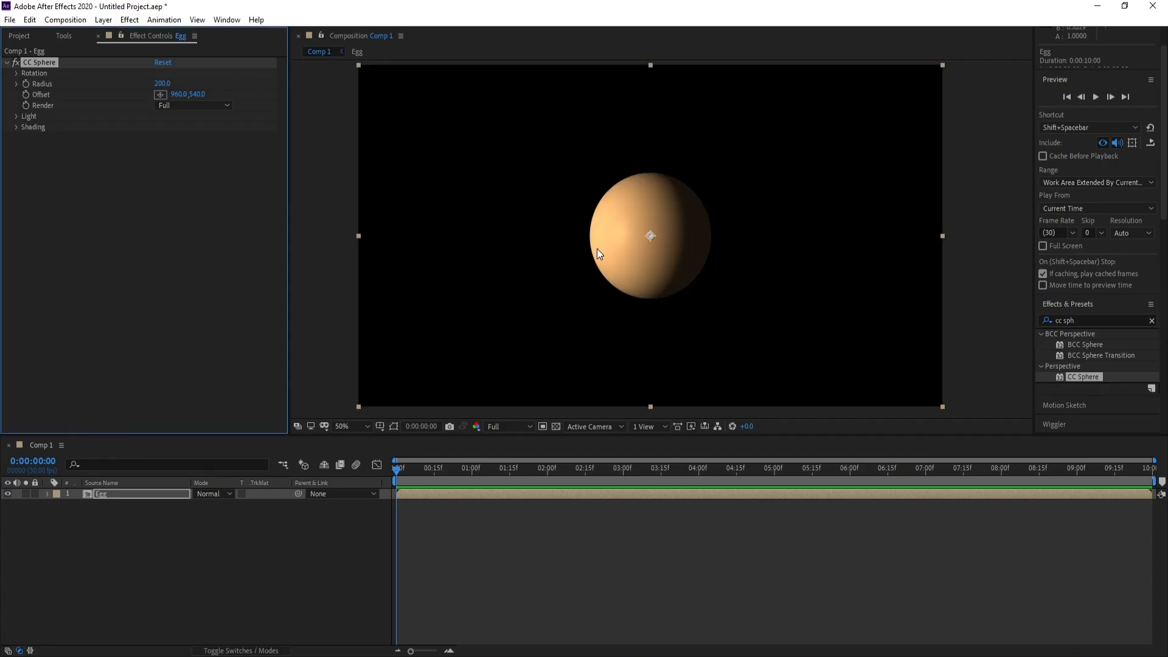
Step: Find the Bezier Warp effect and apply it to the Egg layer
left_click(144, 494)
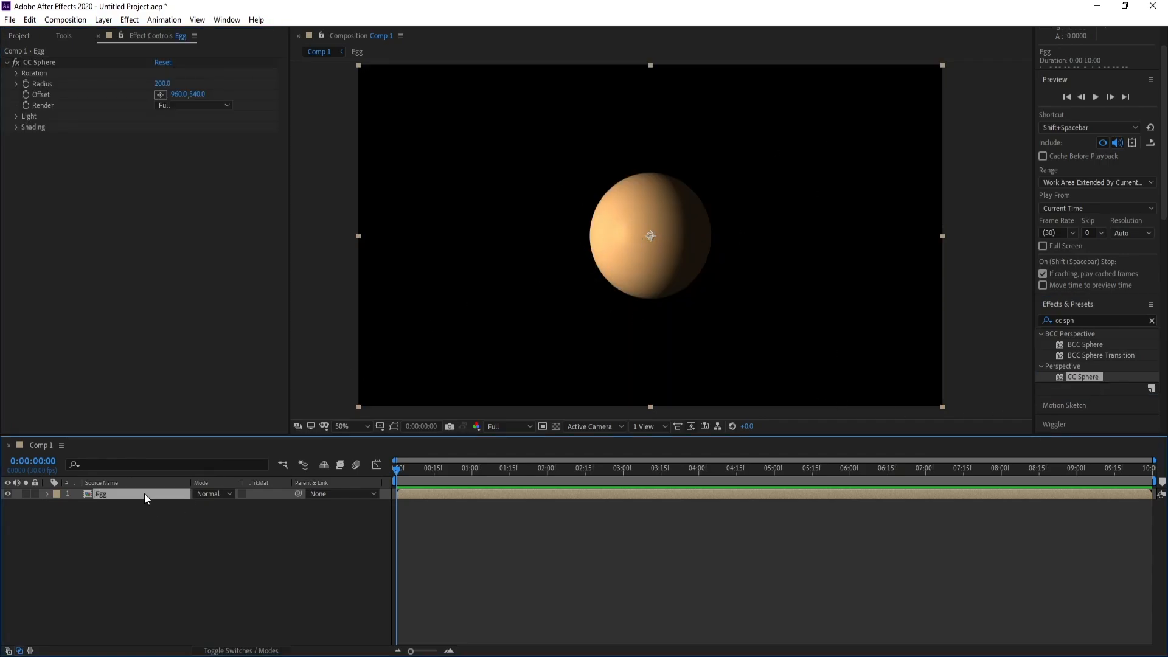
left_click(1080, 307)
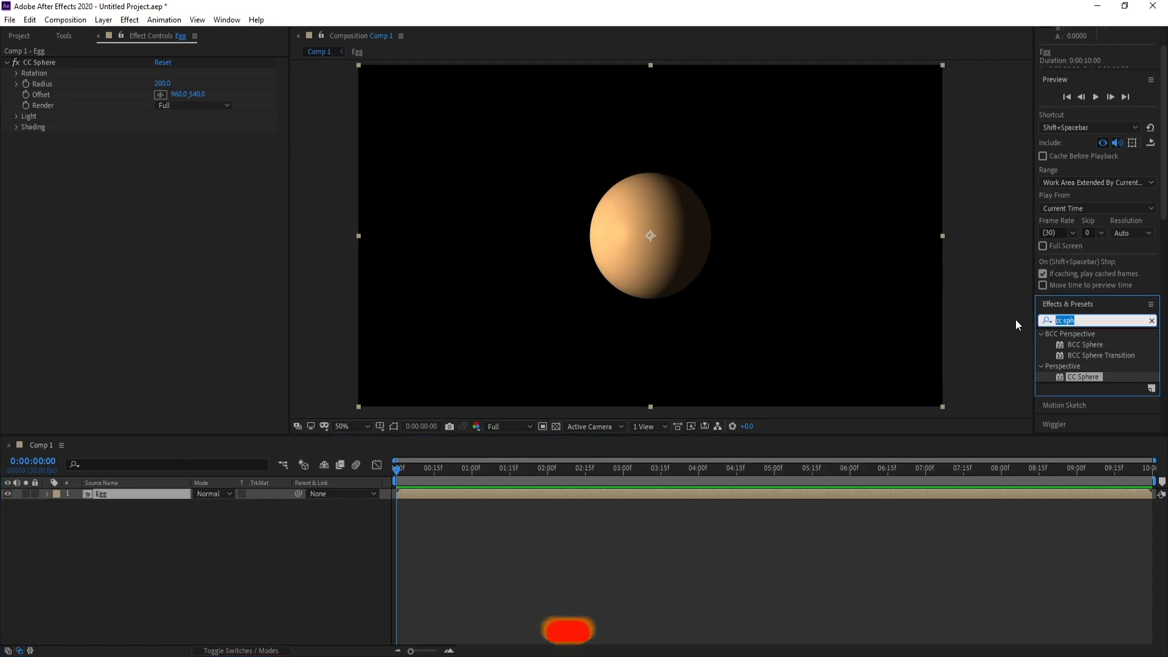
type("bez")
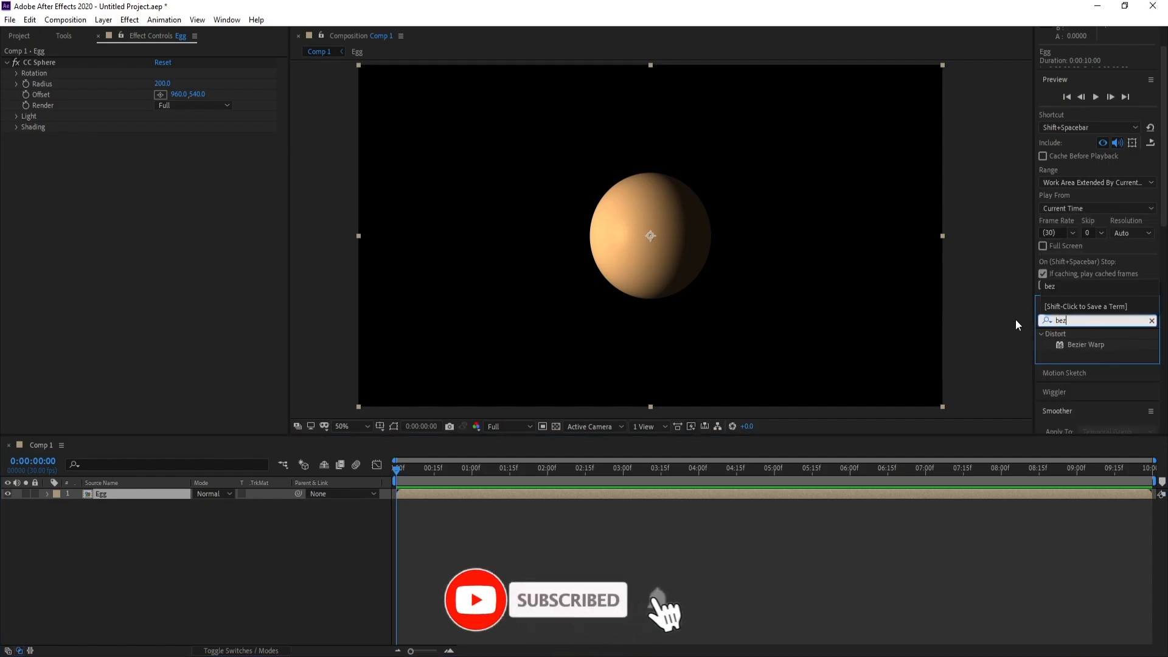
double_click(1088, 344)
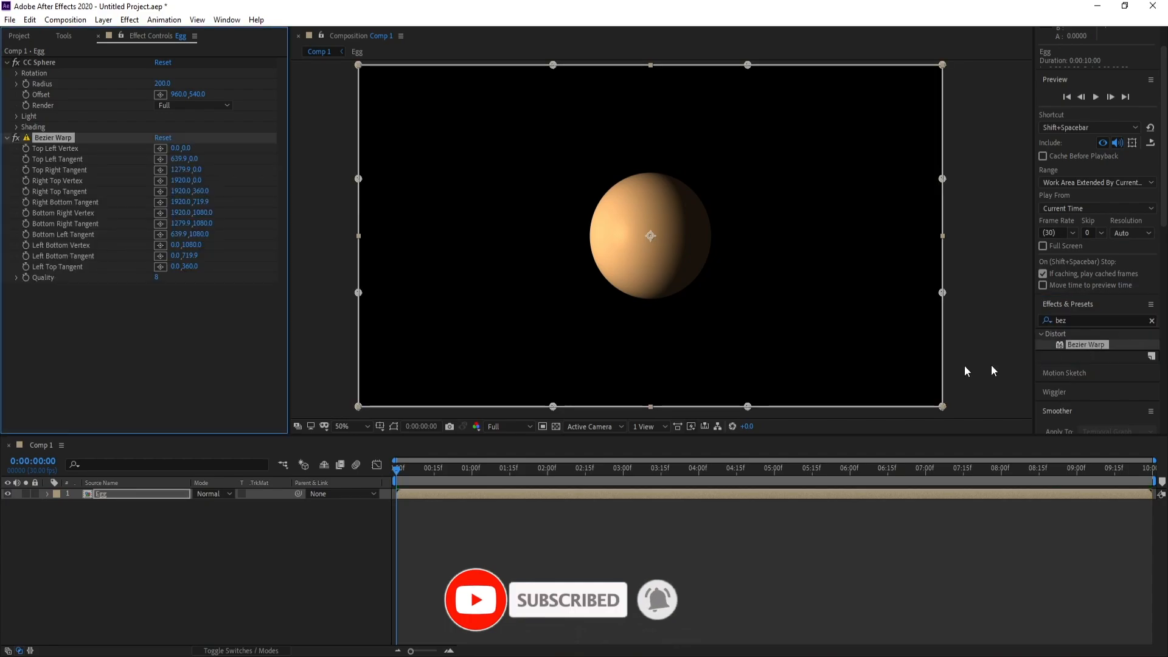
Step: Stretch the sphere upward into an egg by raising Bezier Warp's Top Left Tangent to about 696, -392 and Top Right Tangent to about 1274, -378
left_click_drag(649, 109, 667, 139)
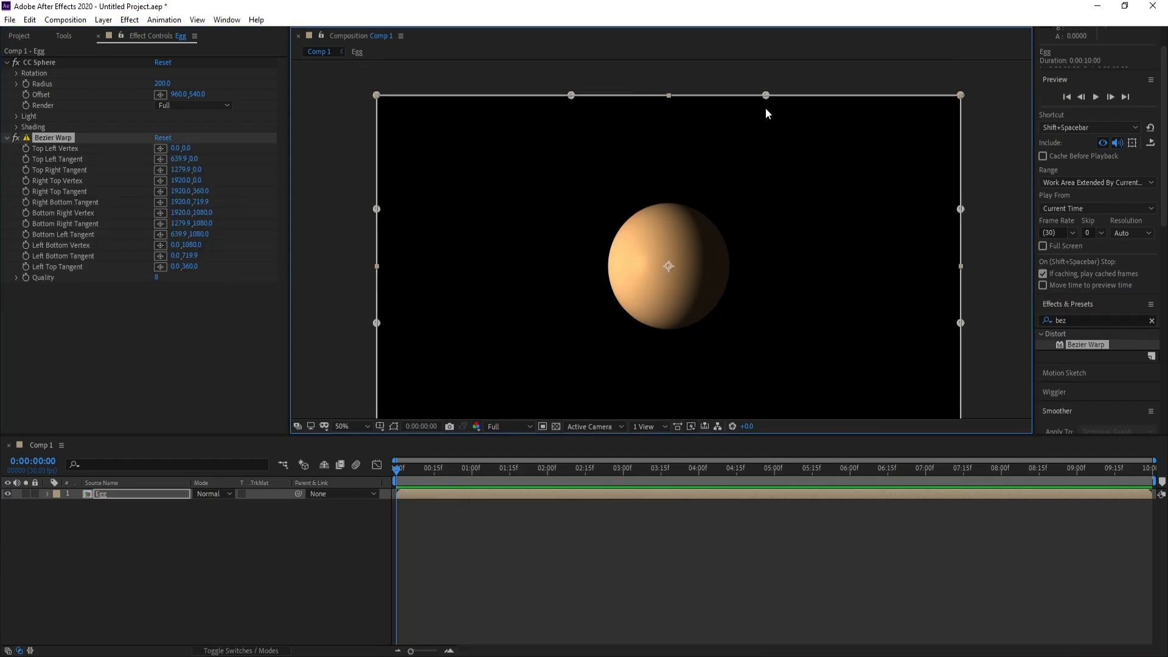
left_click_drag(714, 142, 710, 154)
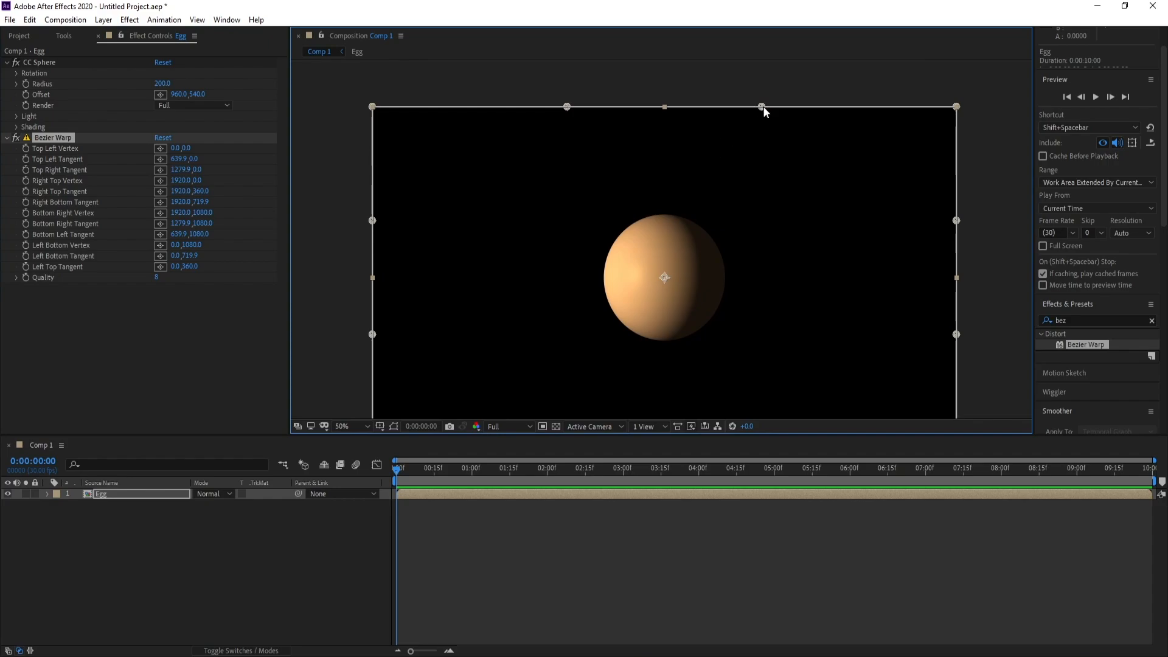
left_click_drag(761, 105, 763, 59)
key("comma")
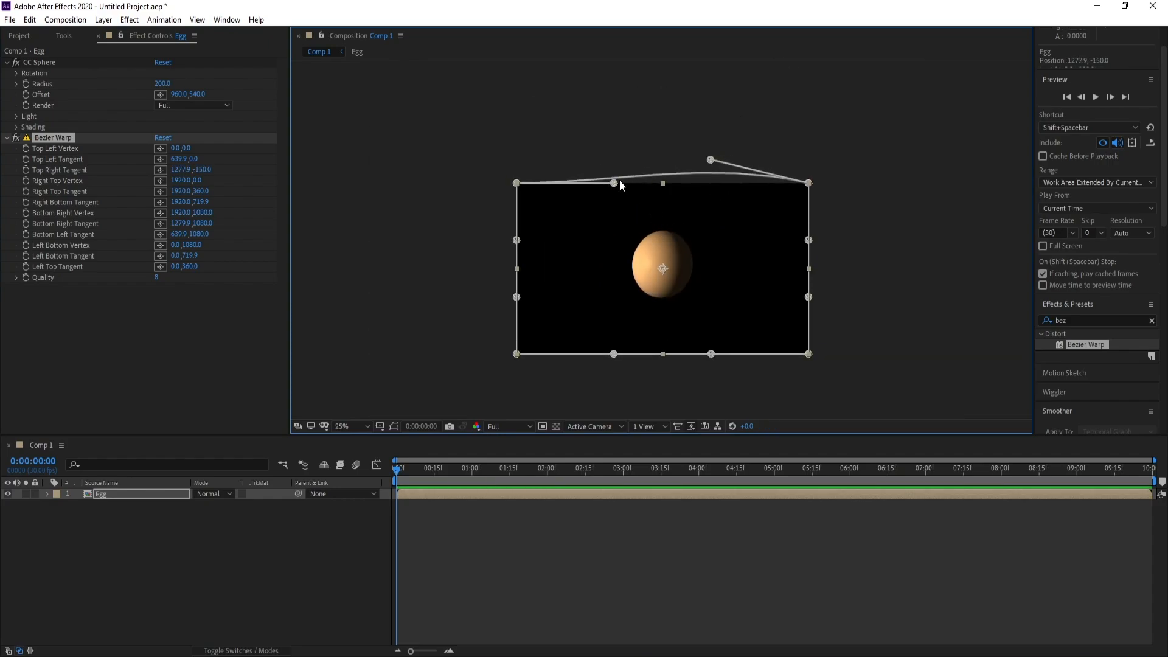
left_click_drag(615, 182, 620, 134)
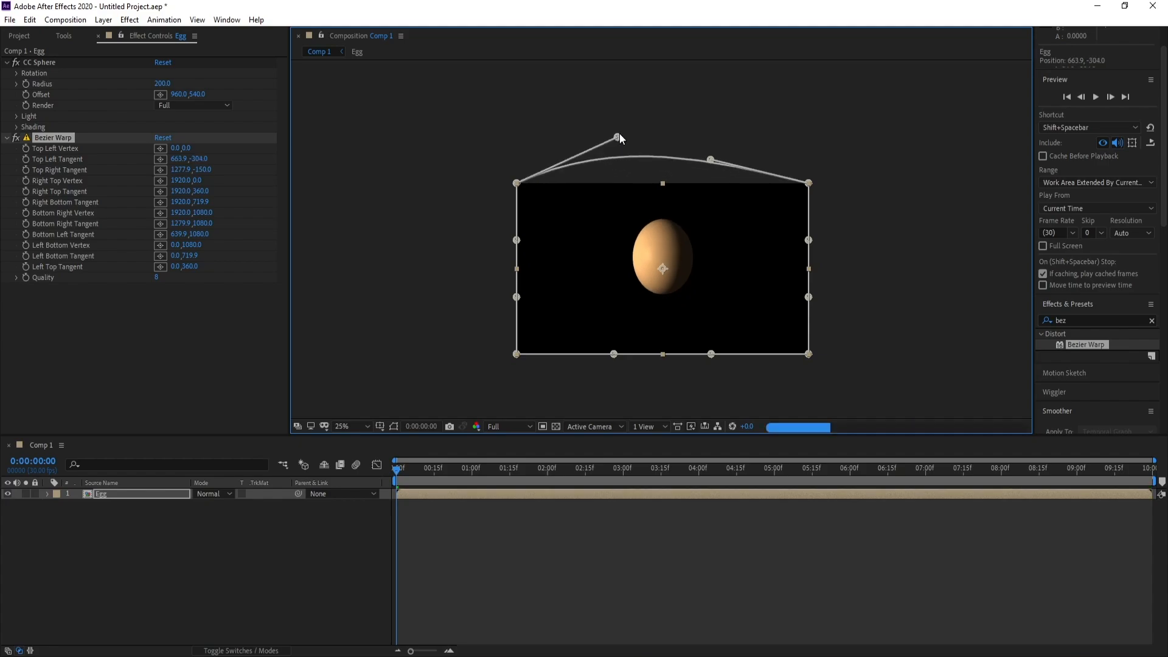
left_click_drag(714, 158, 713, 126)
left_click_drag(618, 135, 622, 119)
left_click_drag(716, 127, 710, 123)
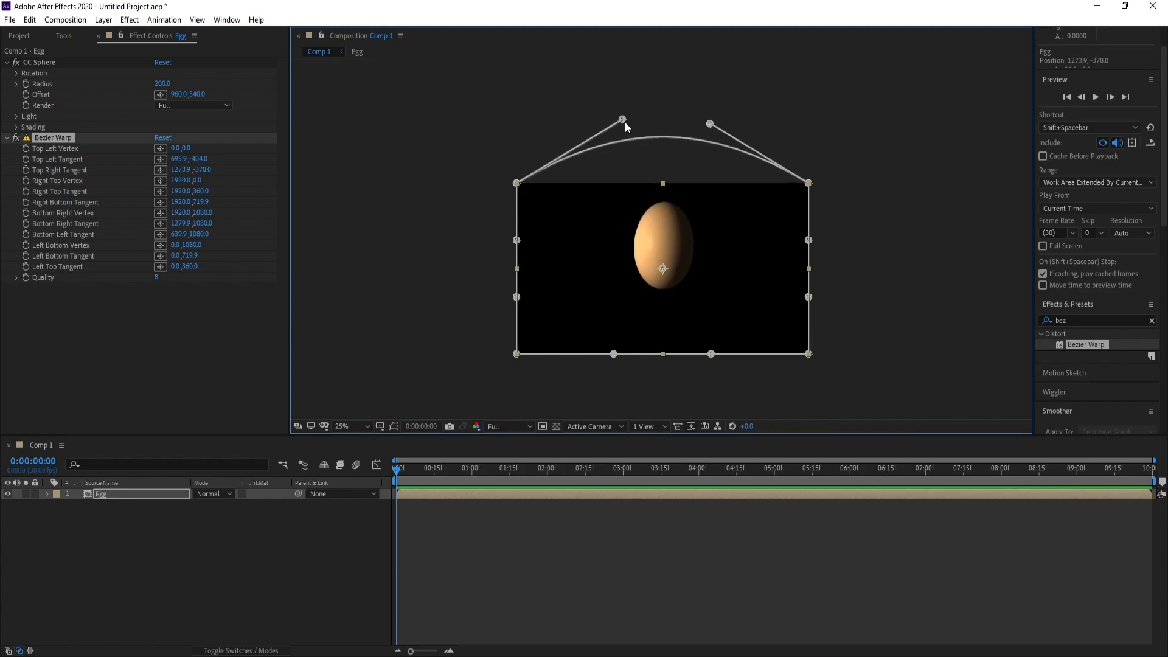
left_click_drag(623, 119, 623, 123)
key("period")
key("period")
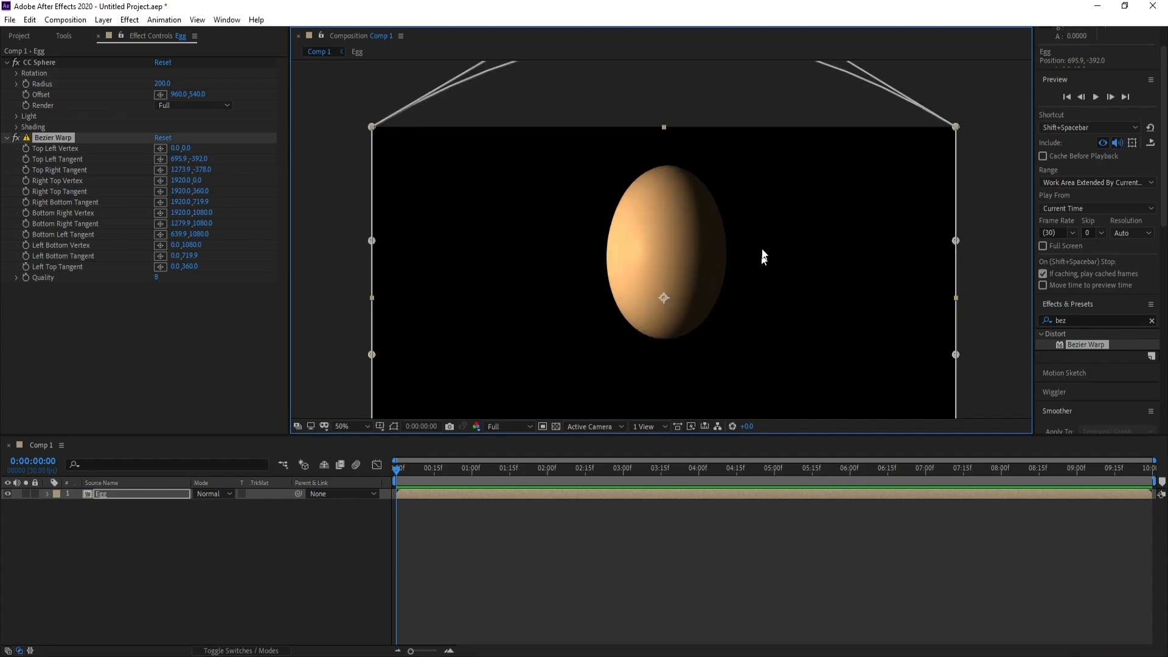
left_click_drag(731, 230, 741, 243)
left_click_drag(697, 301, 689, 276)
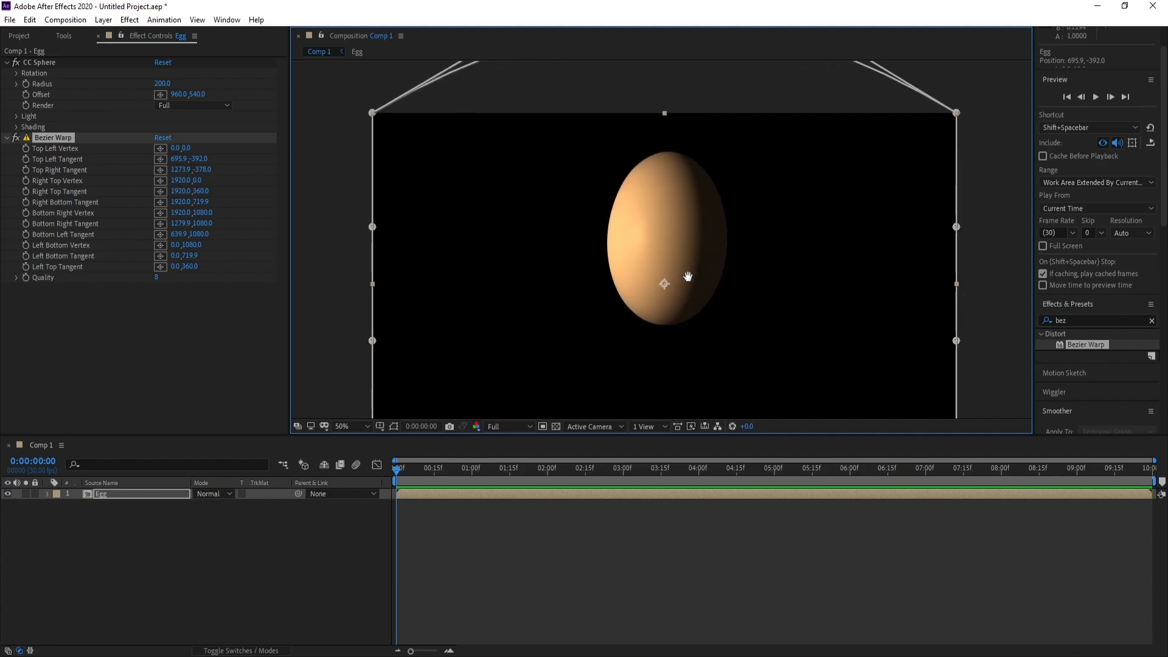
left_click_drag(677, 229, 673, 254)
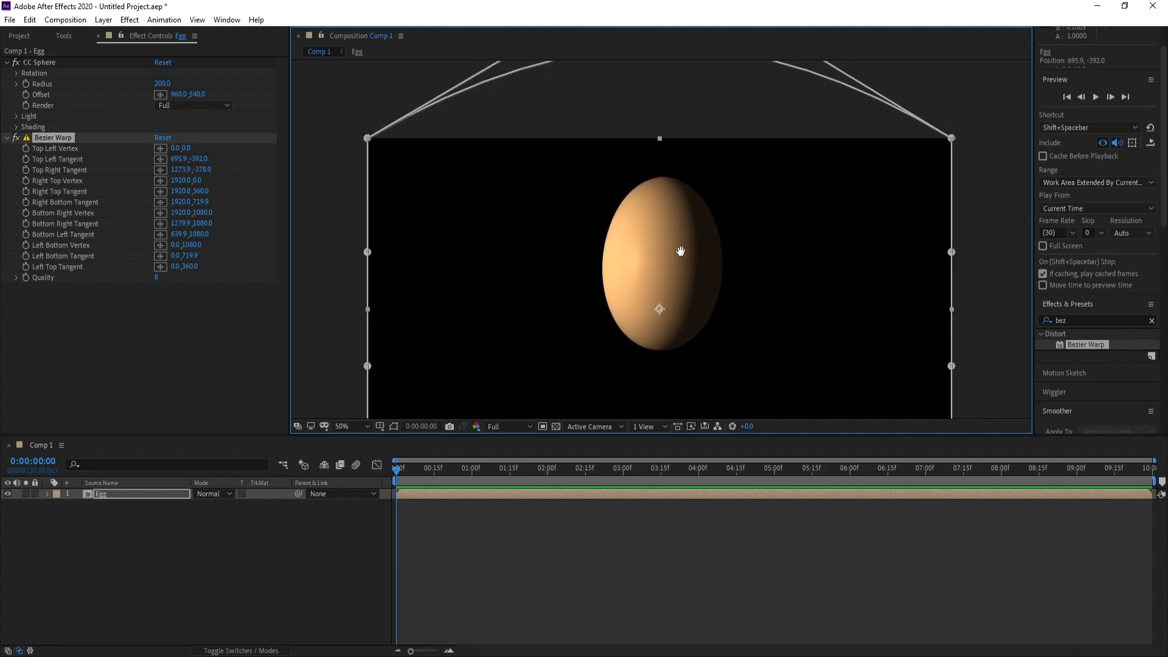
Step: Set the CC Sphere's Light Height to 65 and Light Direction to -45° on the Egg layer
left_click(129, 494)
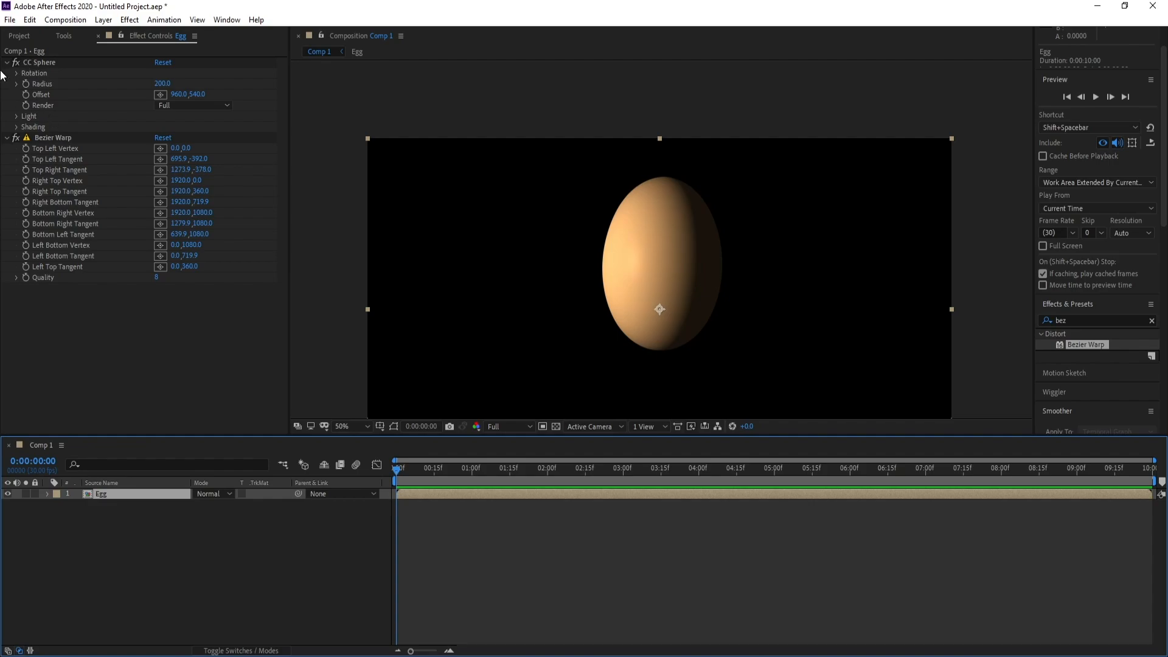
left_click(16, 116)
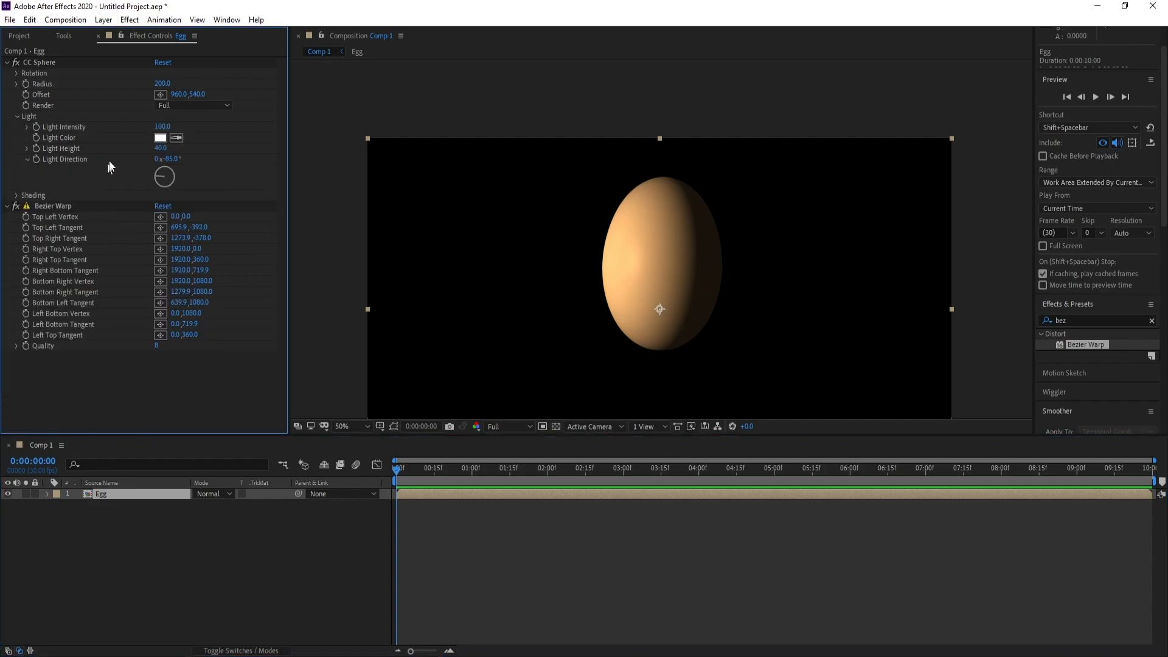
left_click(160, 149)
type("65")
key("Return")
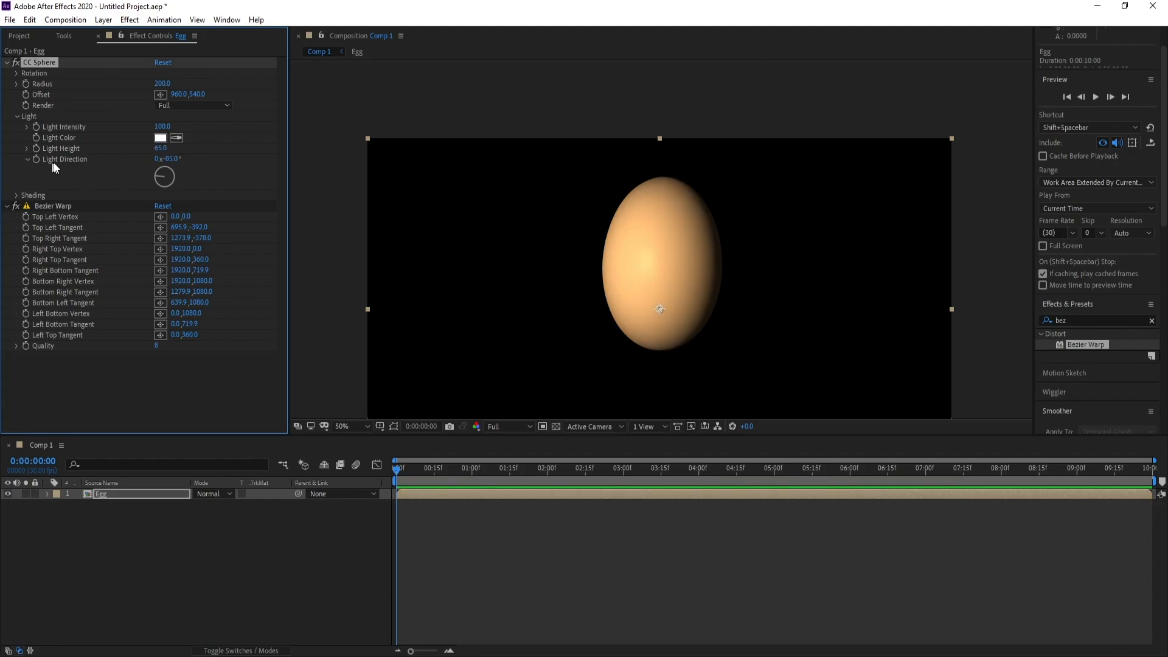
left_click(172, 159)
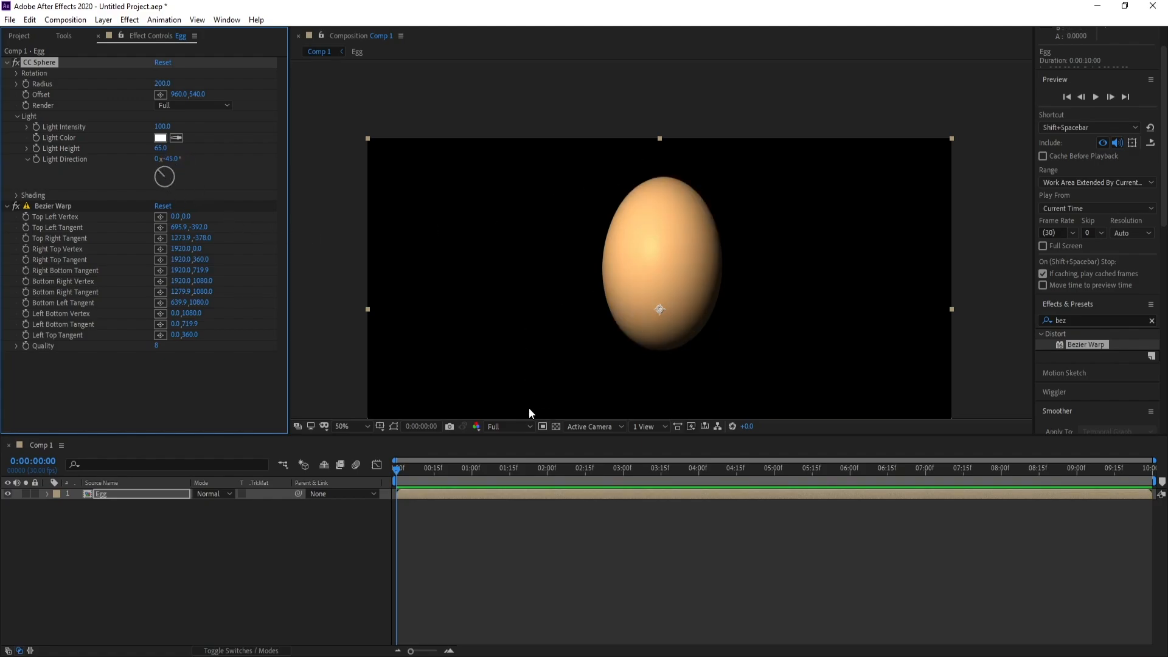
Step: Move the Bezier Warp's Top Left Tangent on the Egg layer outward to about 660, -398 to even out the egg shape
left_click(46, 208)
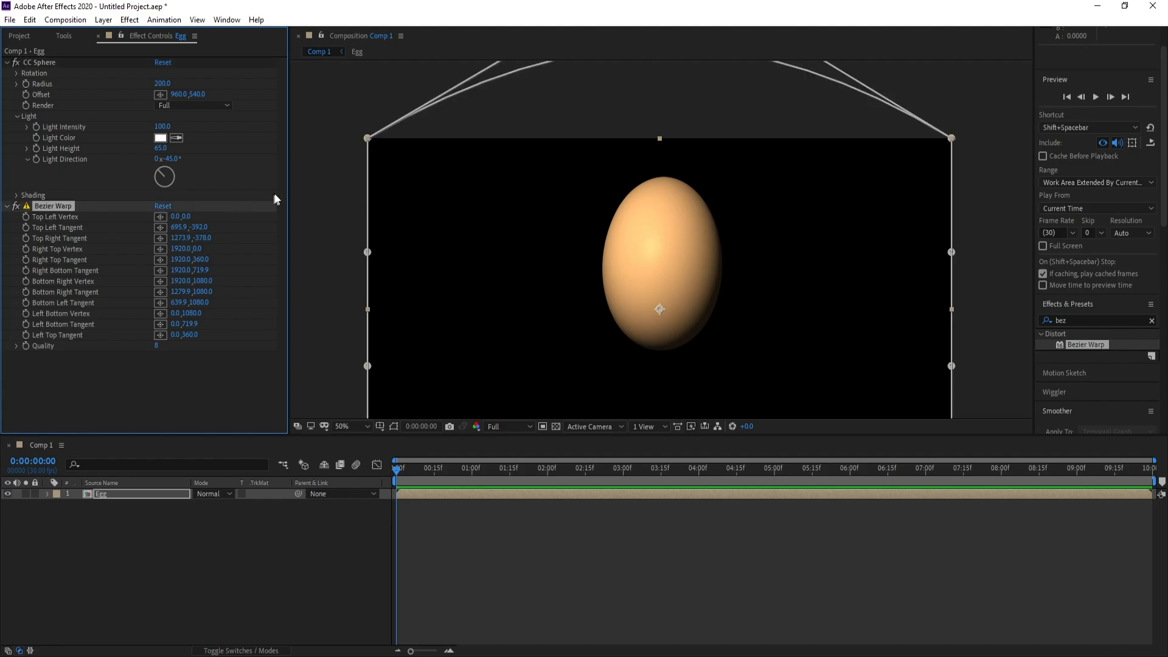
left_click_drag(535, 157, 530, 216)
left_click_drag(576, 72, 564, 70)
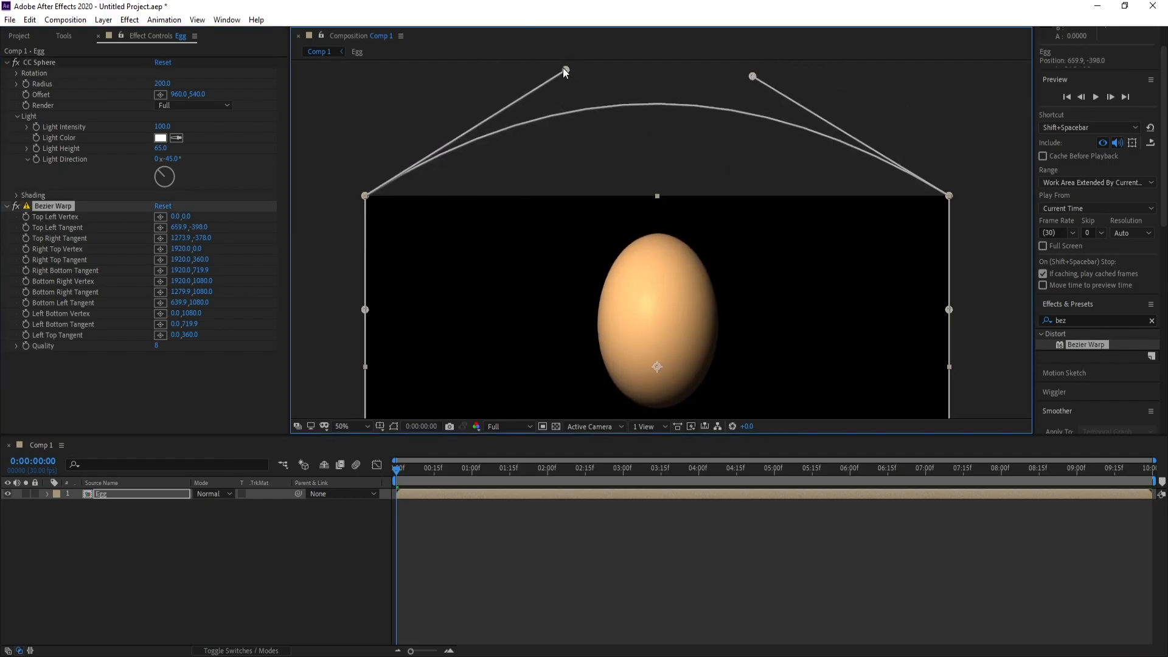
left_click_drag(595, 323, 645, 295)
scroll(621, 321, "down", 2)
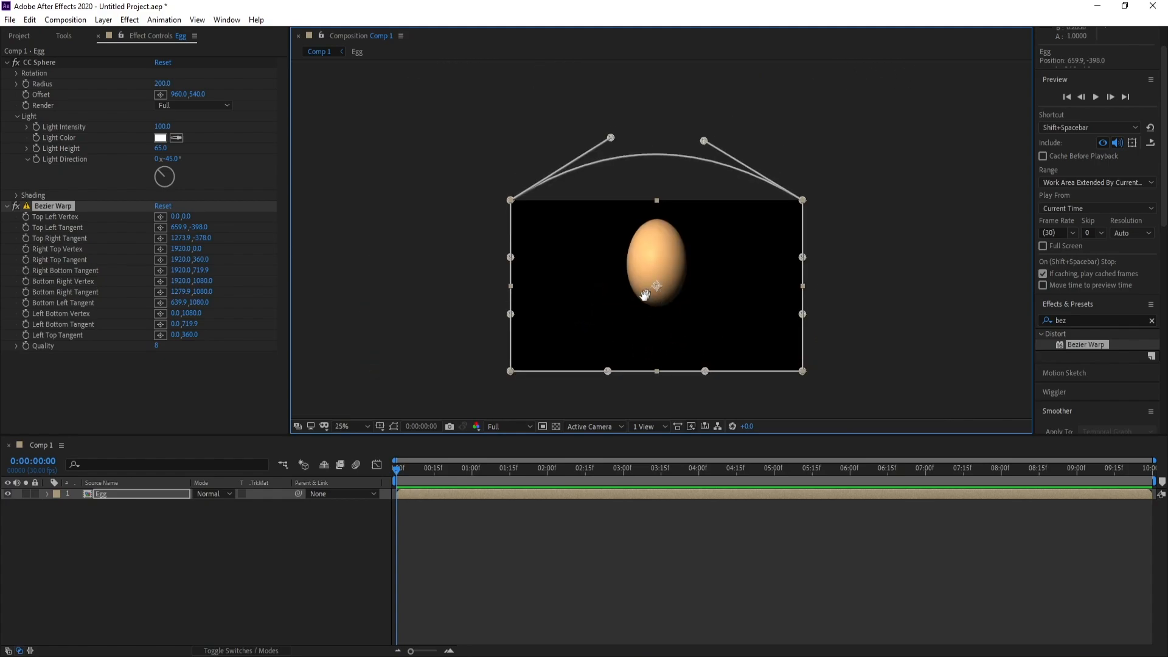
Step: Open the Egg precomp, apply the Cell Pattern effect to Medium Orange Solid 1 and set its pattern to Pillow
left_click(122, 496)
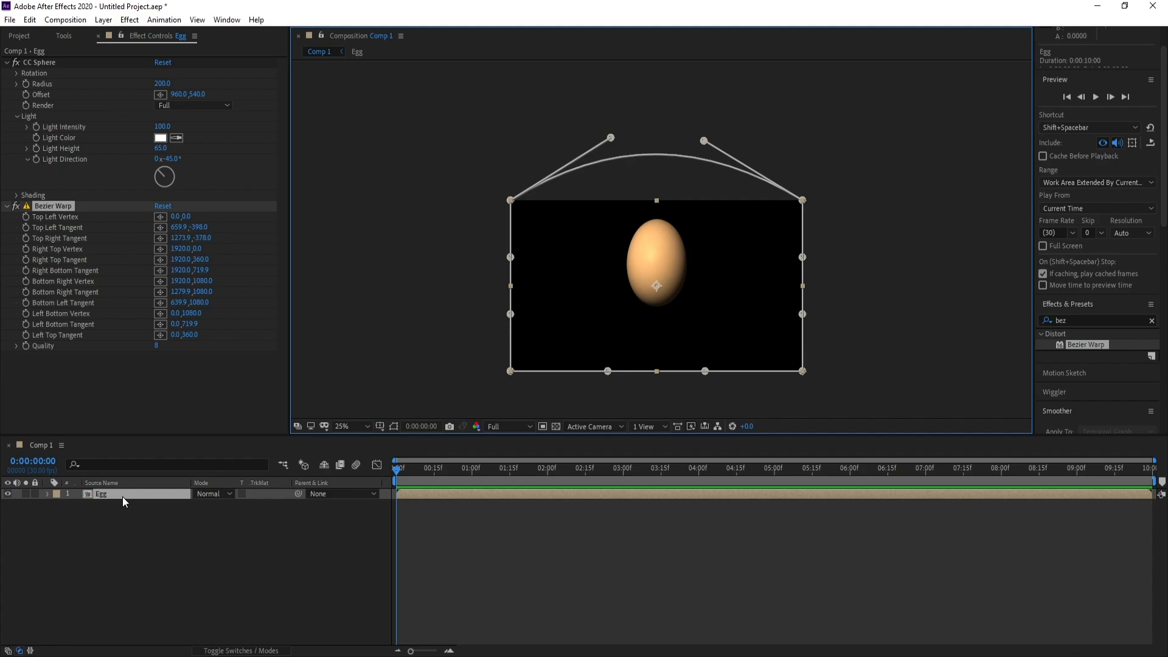
double_click(123, 497)
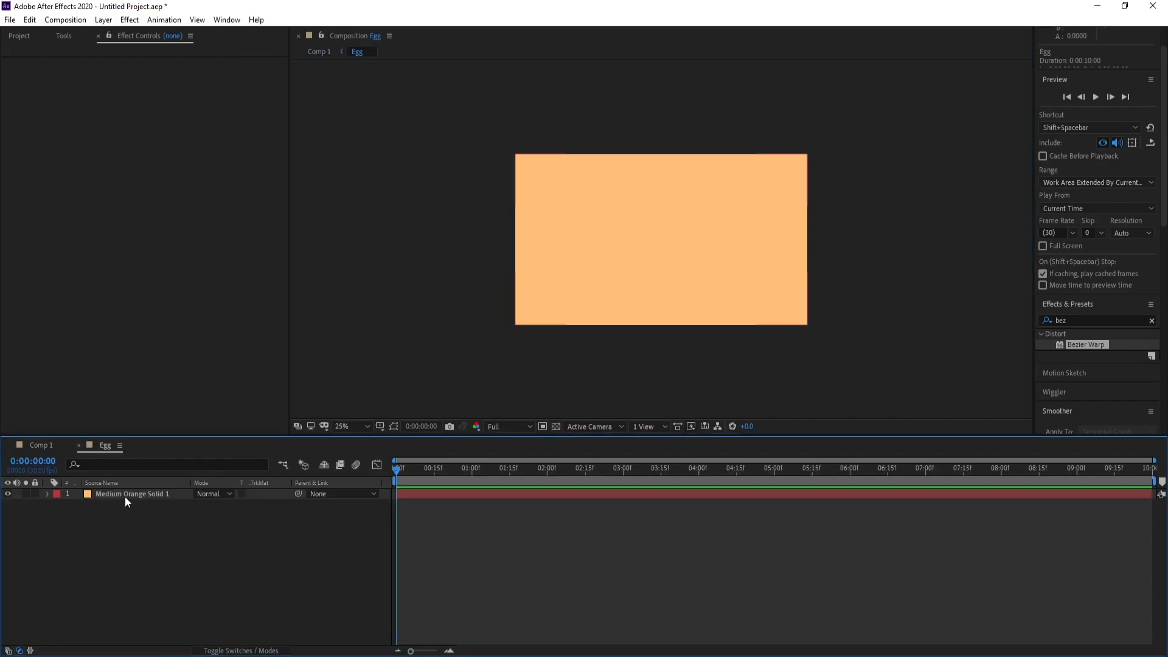
left_click(125, 496)
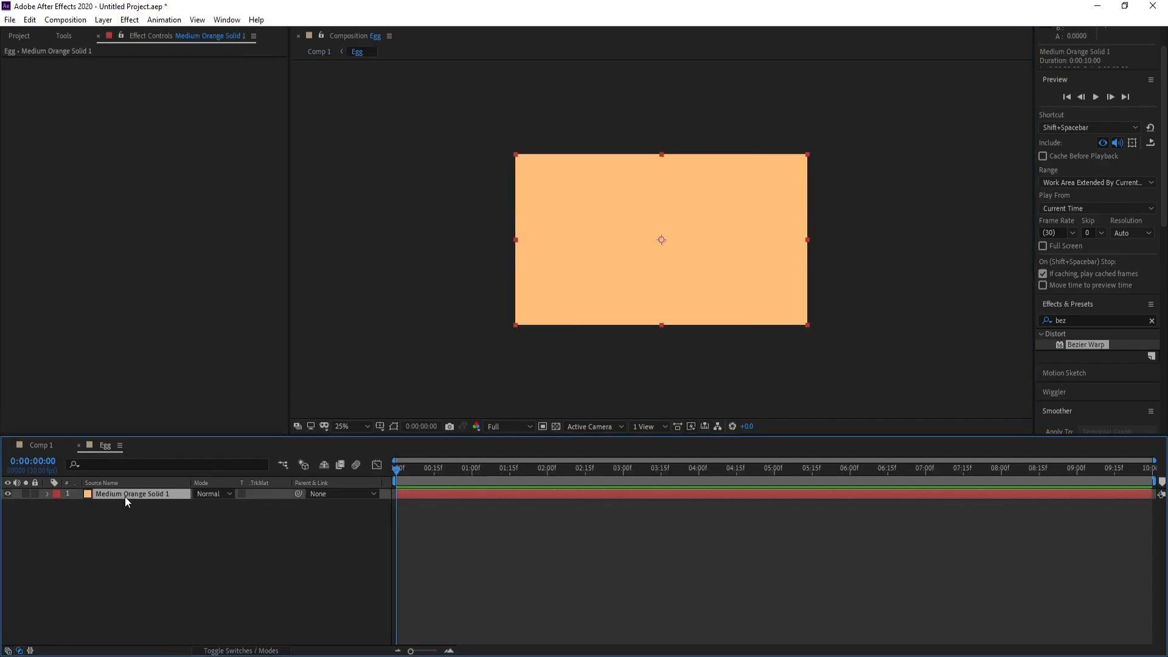
left_click(1074, 321)
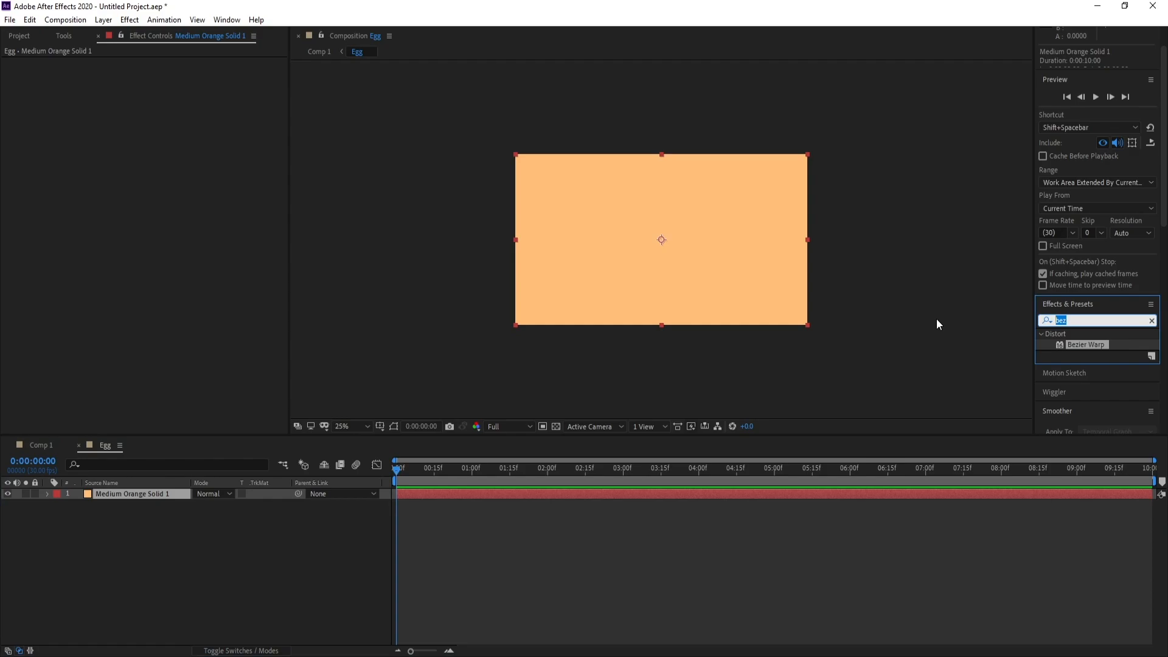
type("cell")
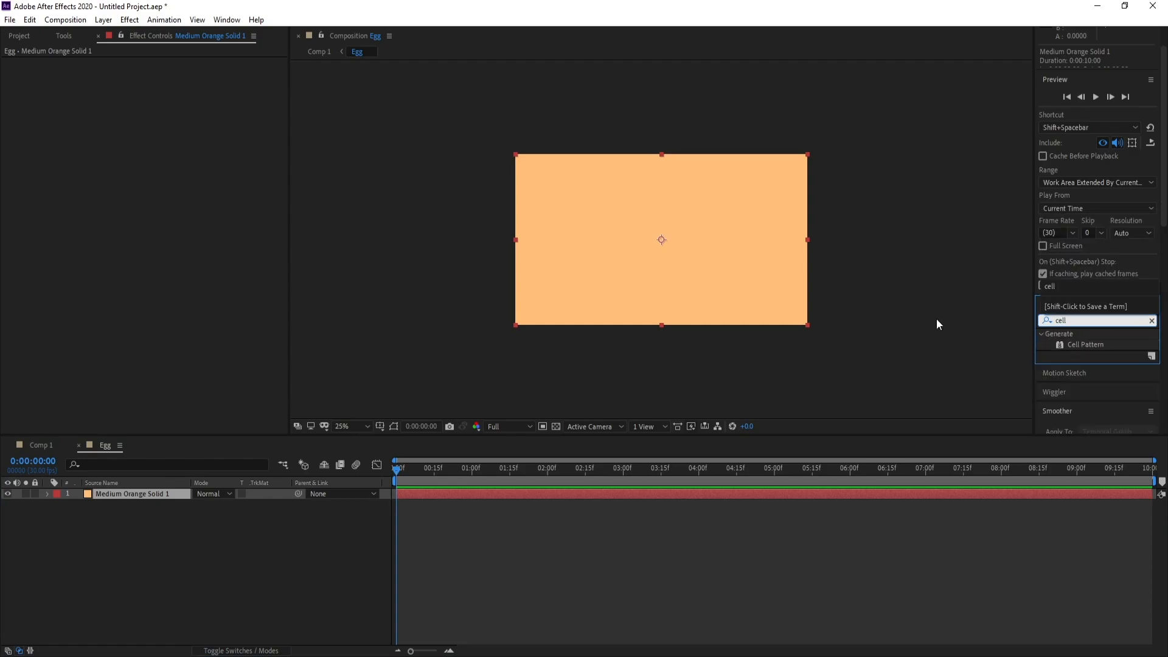
double_click(1086, 345)
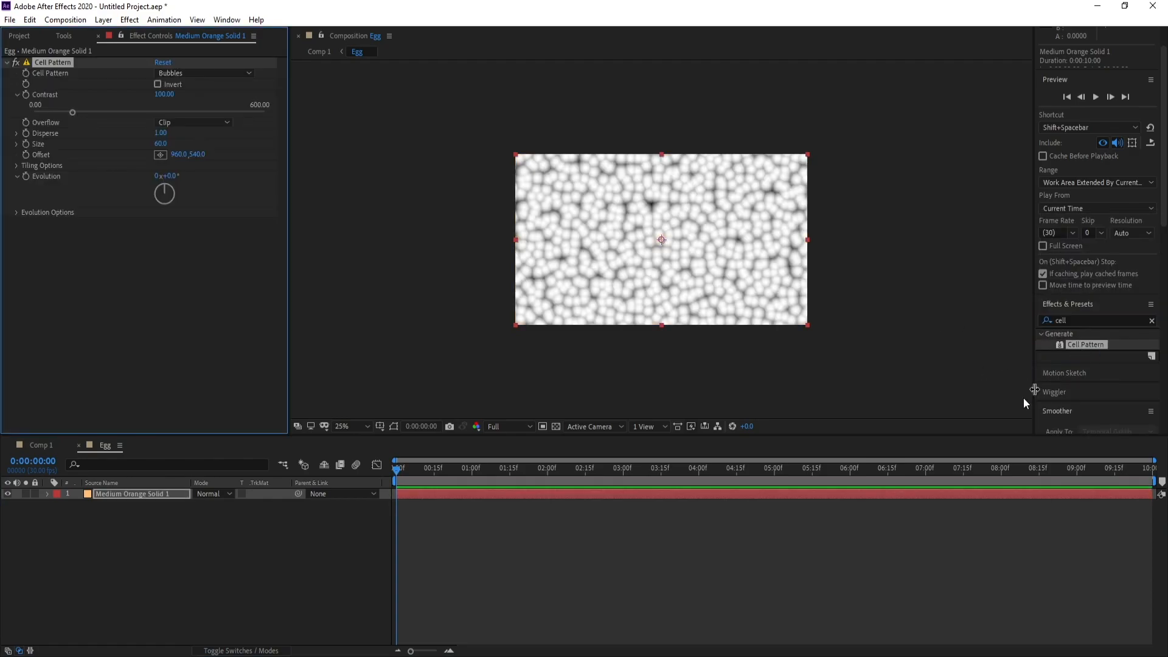
scroll(696, 226, "up", 2)
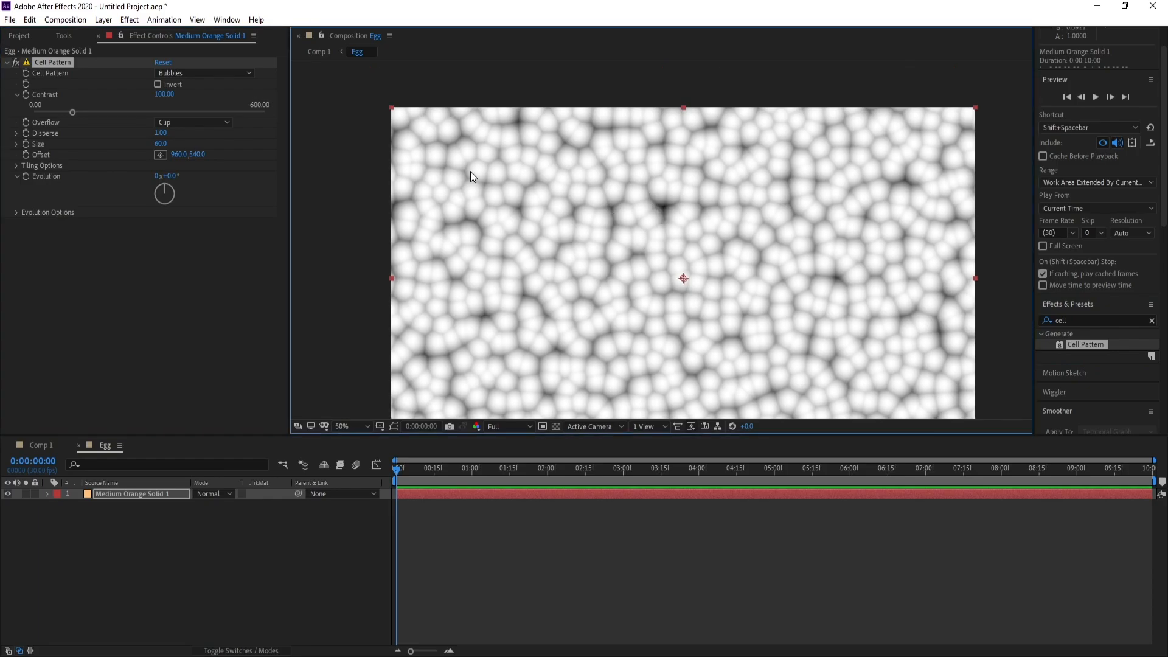
left_click(199, 73)
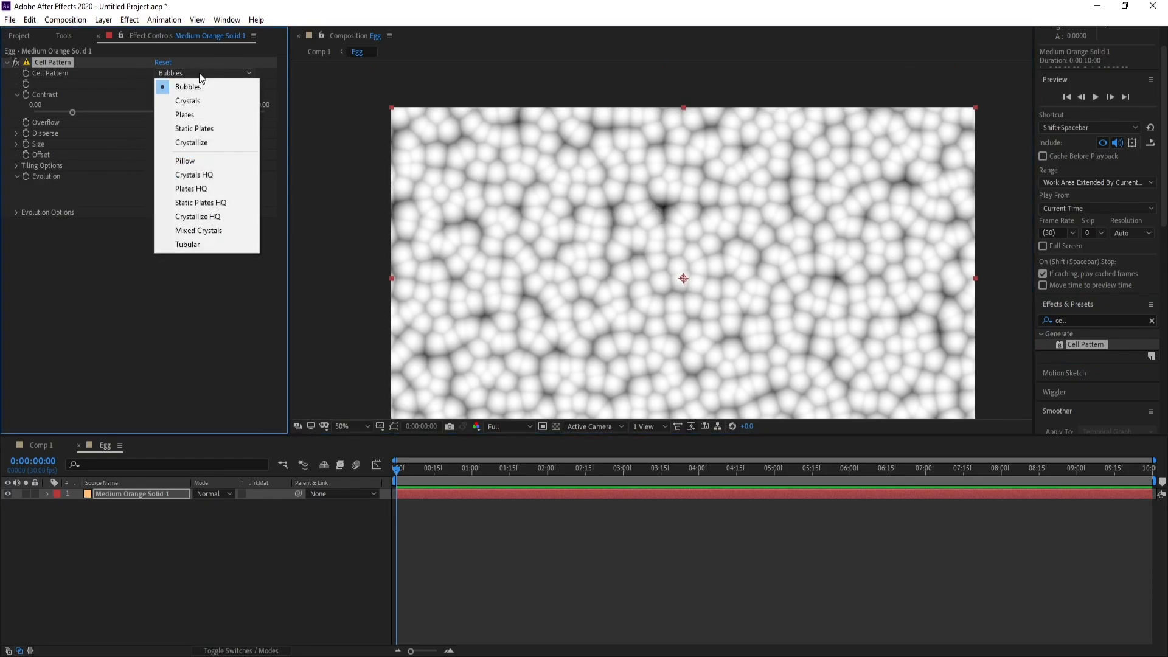
left_click(218, 160)
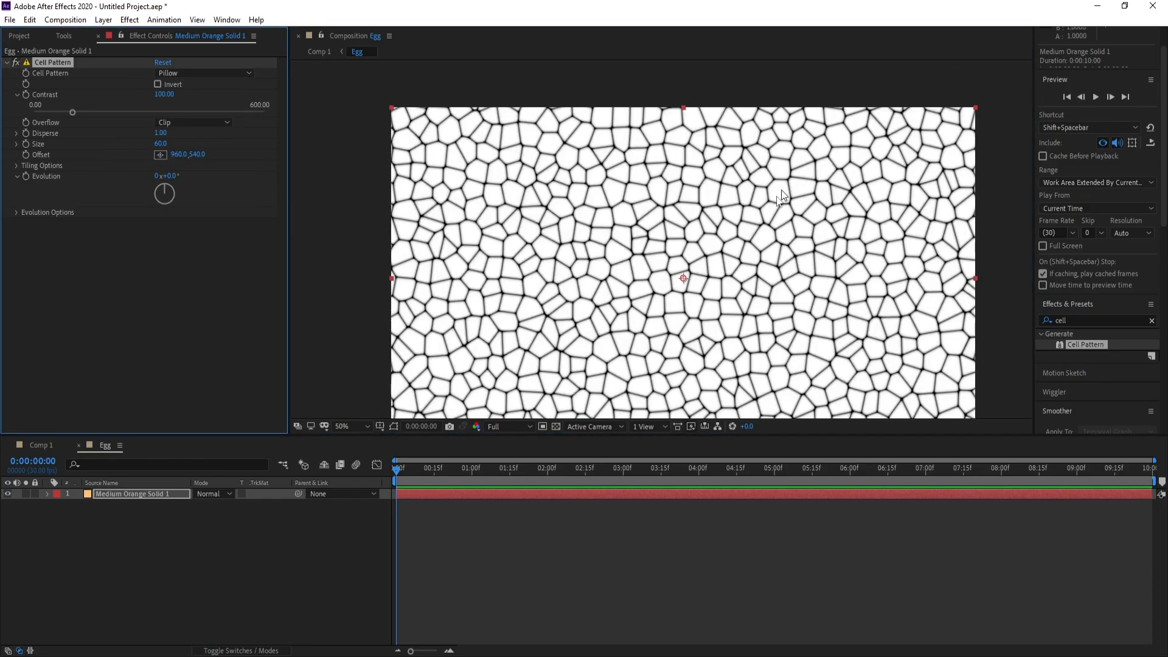
Step: Add the Tint color correction effect to Medium Orange Solid 1
left_click(129, 19)
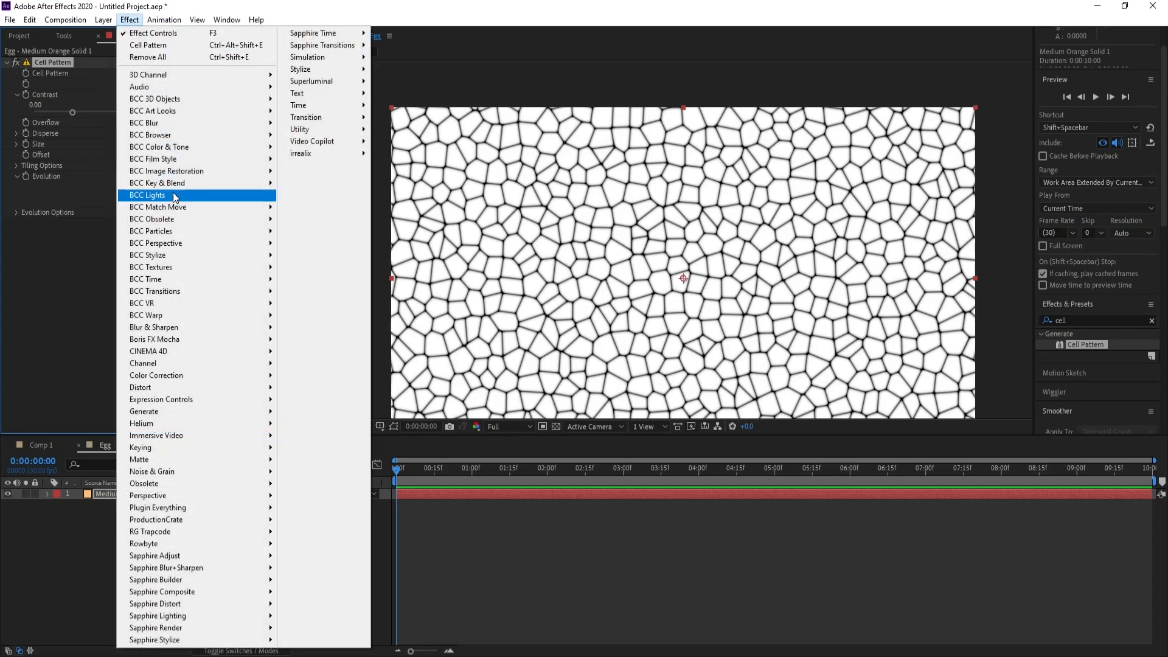
mouse_move(231, 375)
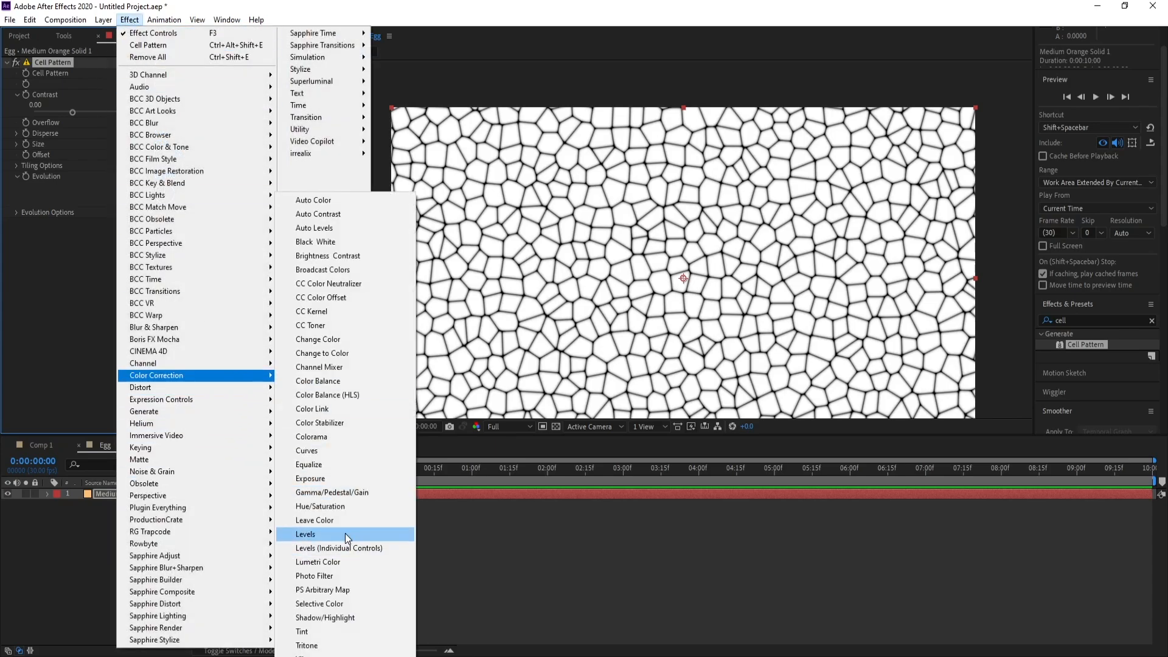
left_click(337, 630)
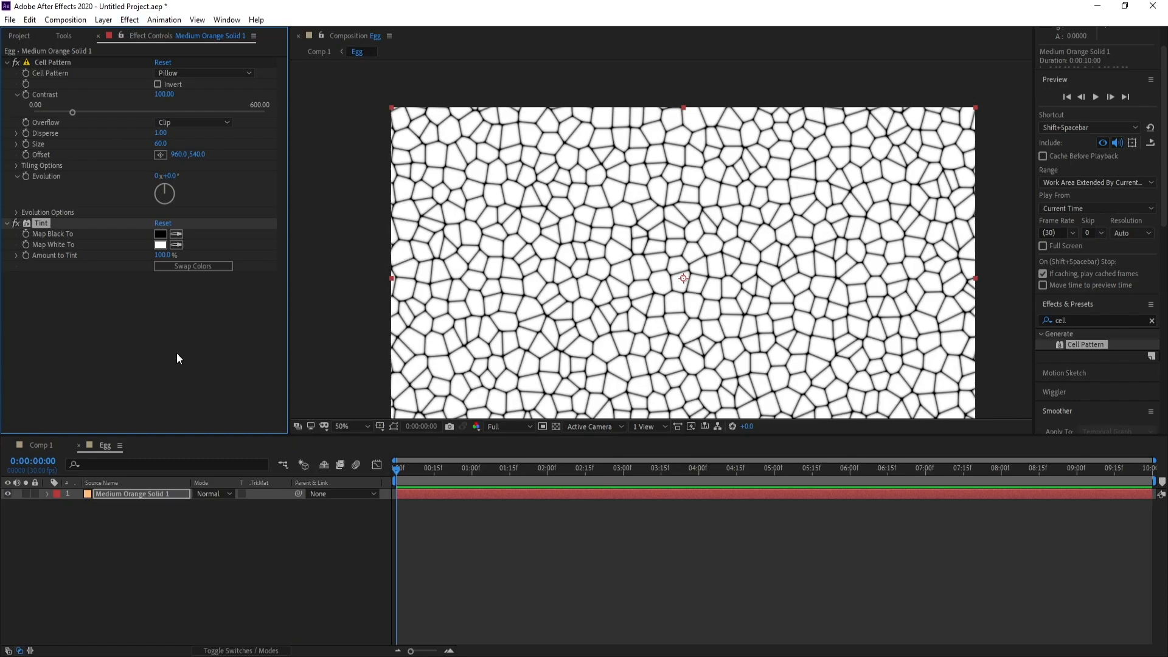
Step: Set the Tint effect's Map Black To color to a very dark brown, 2A1100
left_click(163, 245)
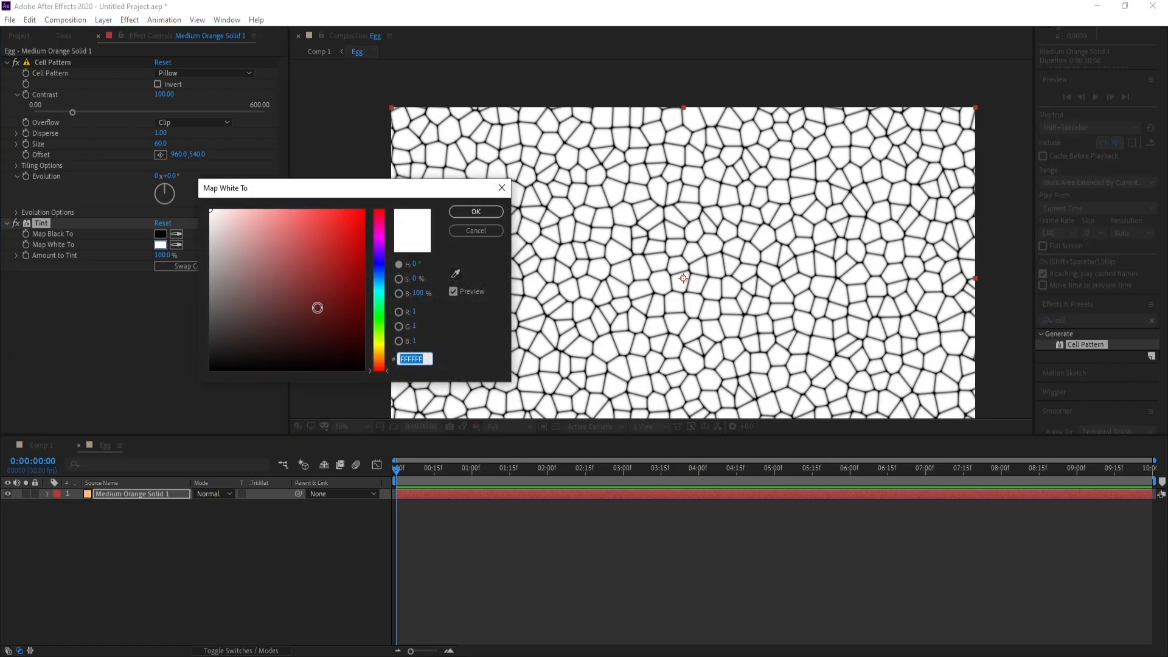
left_click(476, 230)
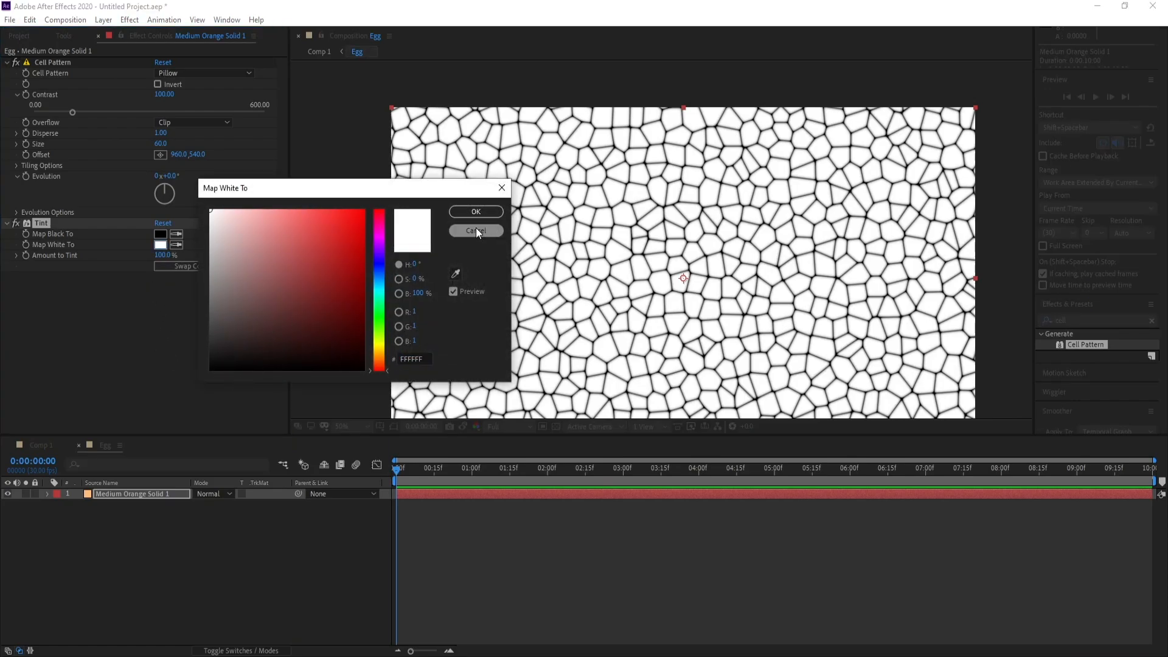
left_click(161, 234)
left_click_drag(376, 365, 376, 360)
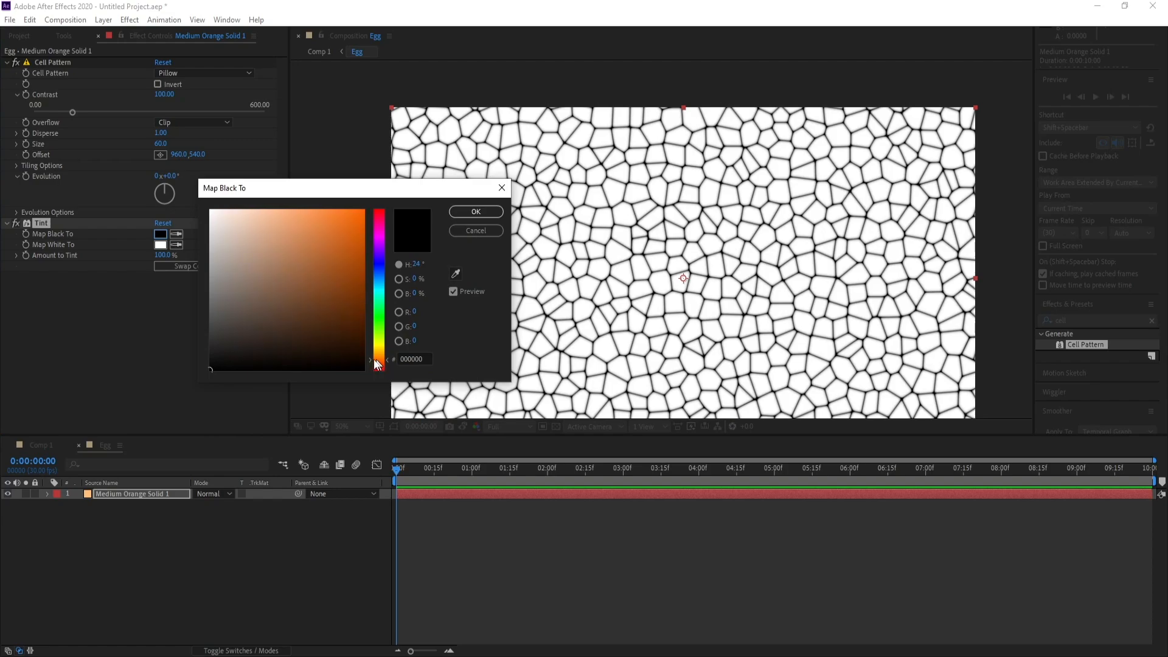
left_click_drag(357, 315, 370, 344)
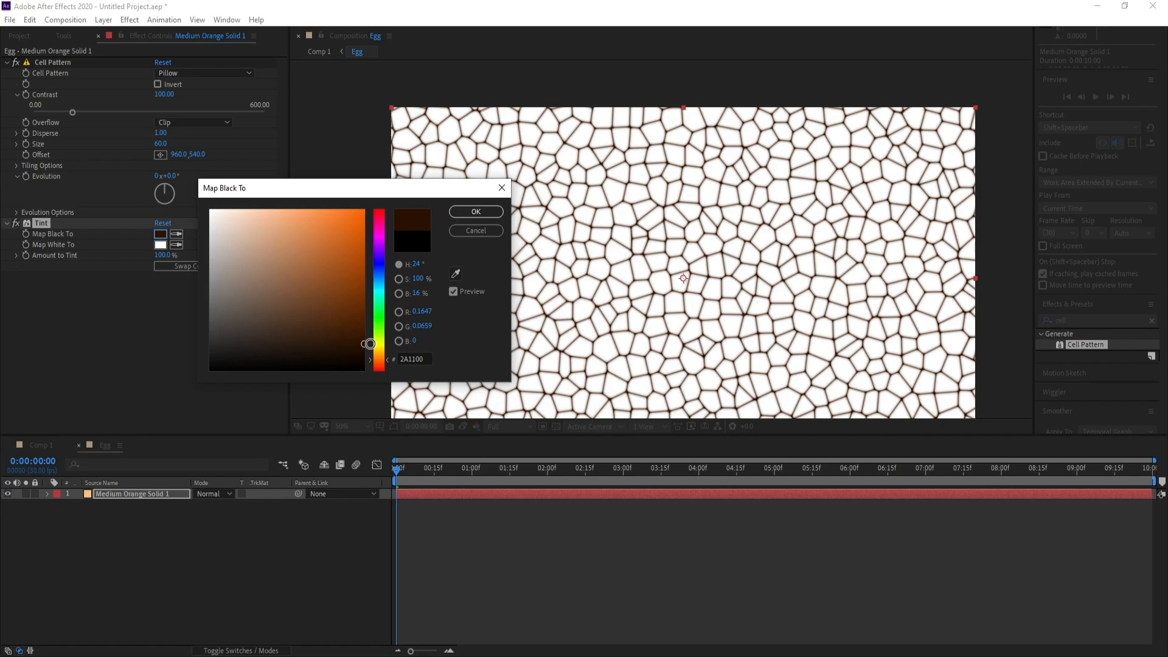
left_click(476, 212)
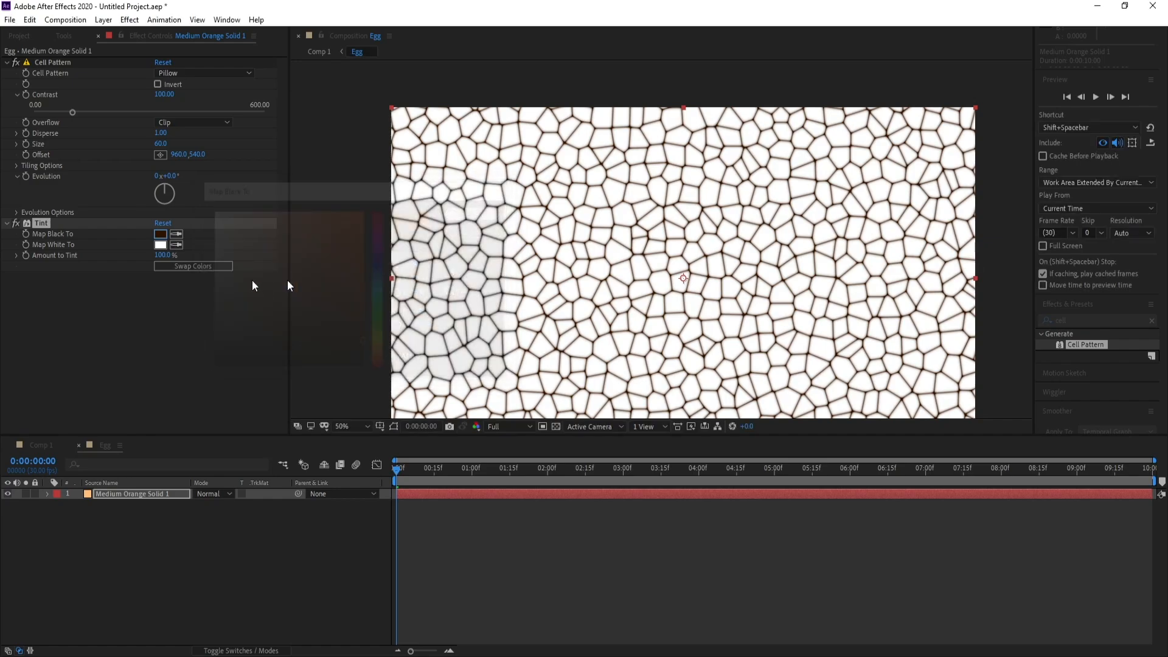
Step: Choose a medium brown for the Tint effect's Map White To color and set its hue to 25°
left_click(162, 244)
left_click(382, 325)
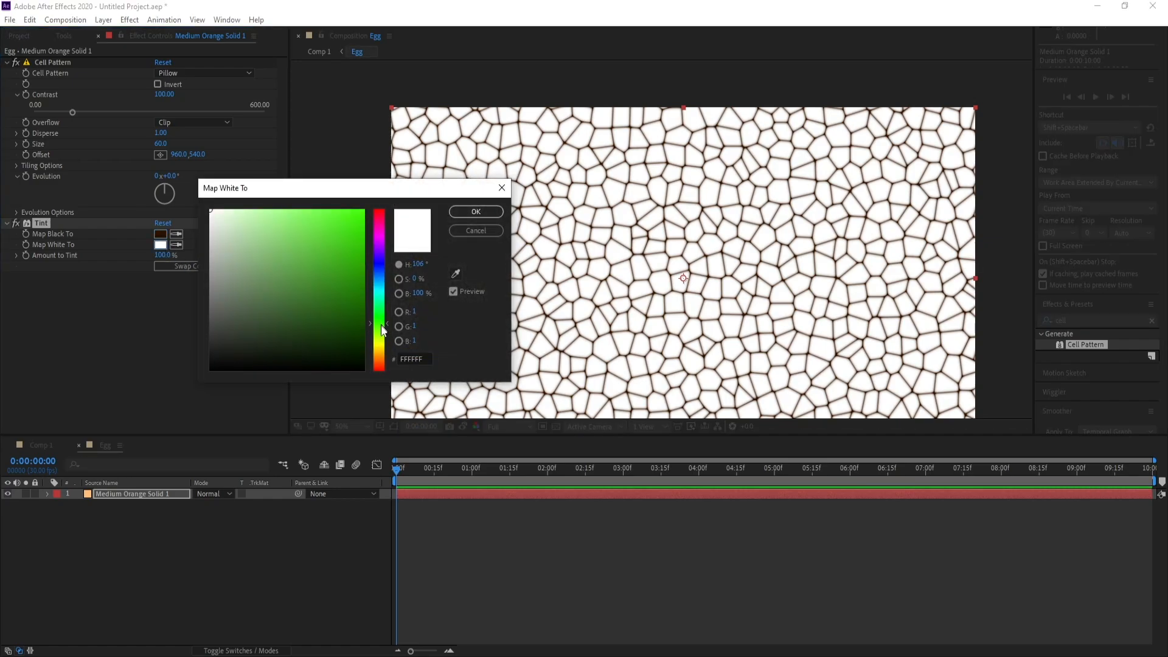
left_click_drag(383, 330, 383, 357)
mouse_move(313, 302)
left_mouse_down()
mouse_move(294, 289)
mouse_move(307, 290)
left_mouse_up()
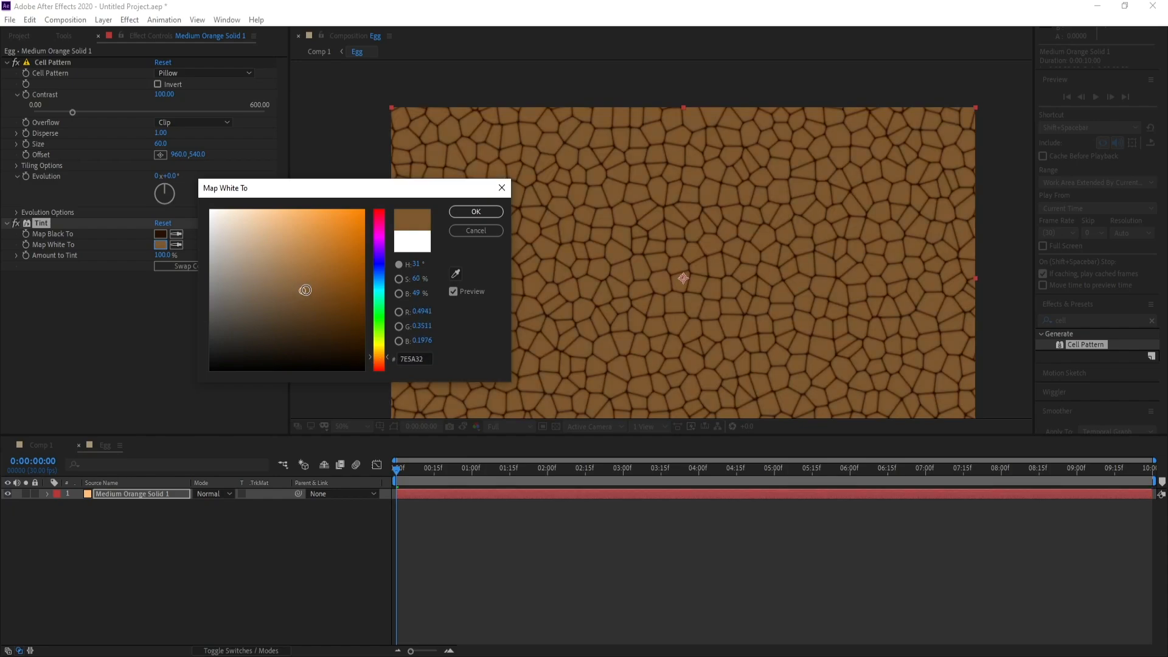
left_click(415, 264)
type("25")
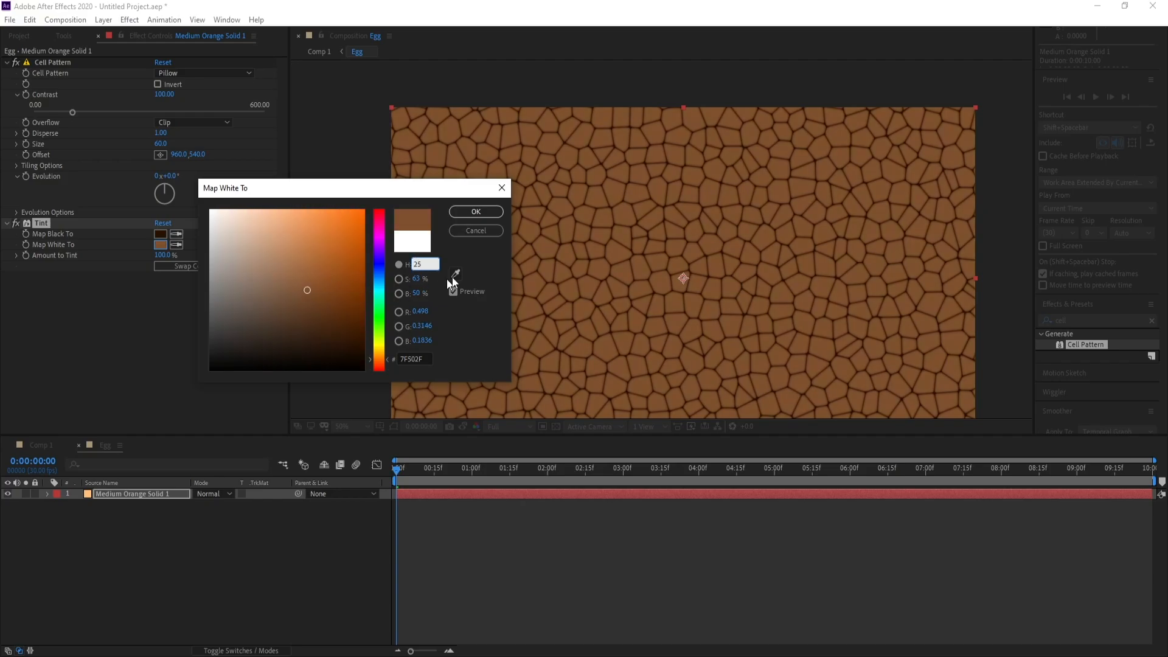
key("Return")
Step: Set the Map White To color's brightness to 65% and saturation to 55%, and accept the color
left_click(420, 294)
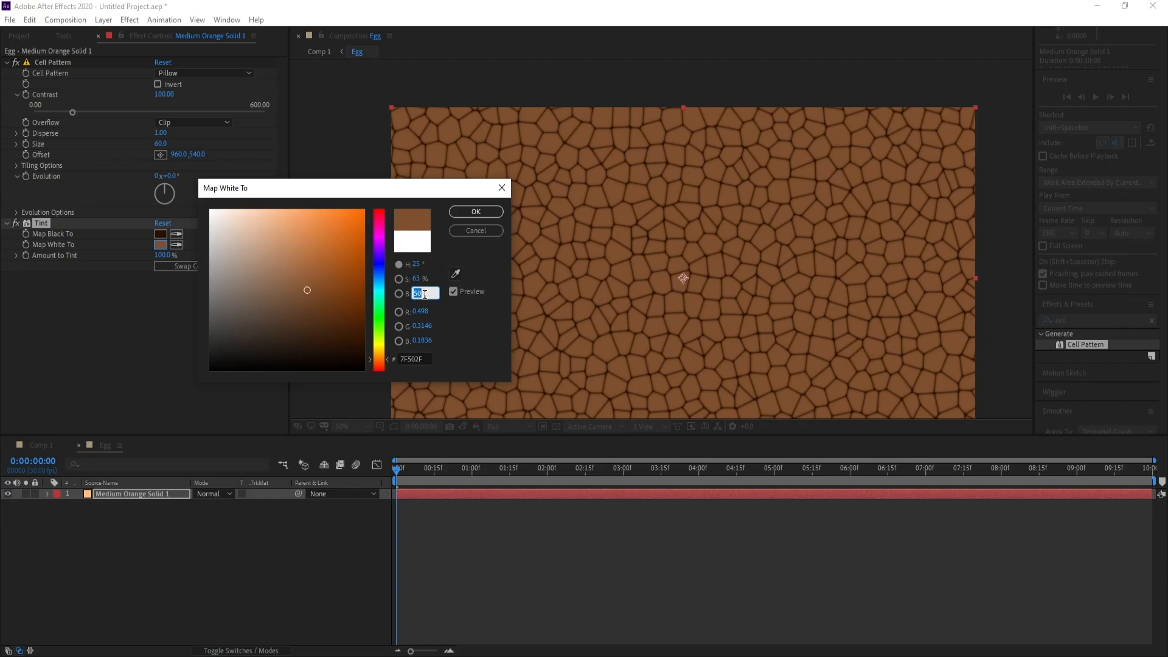
type("65")
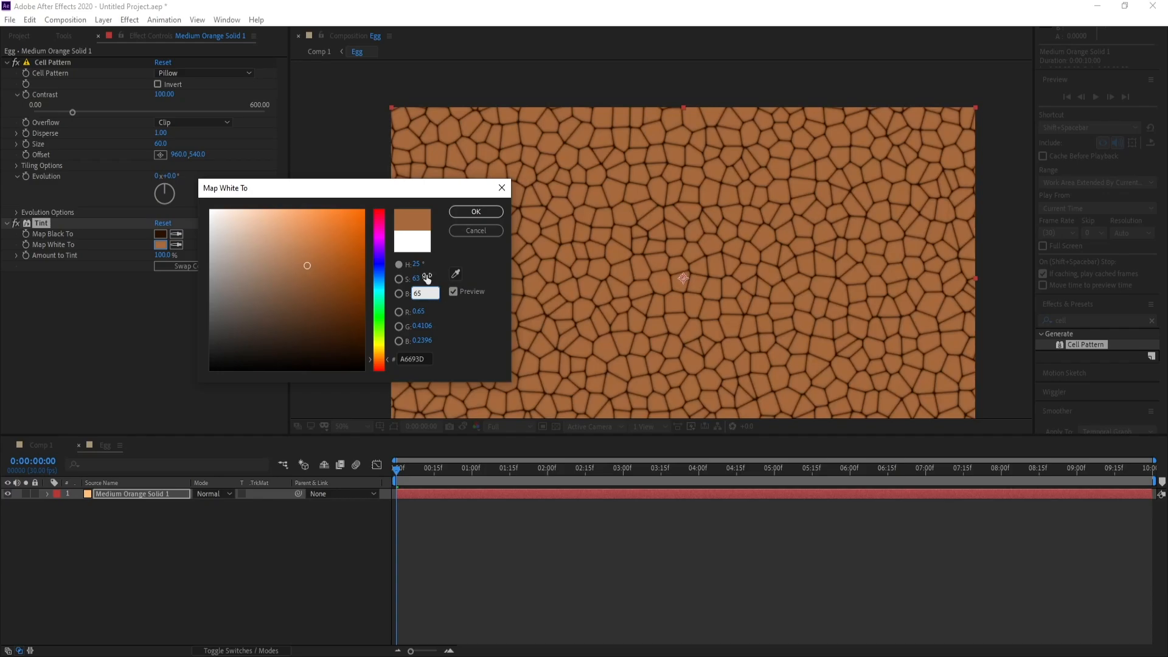
left_click(483, 256)
left_click_drag(412, 280, 408, 281)
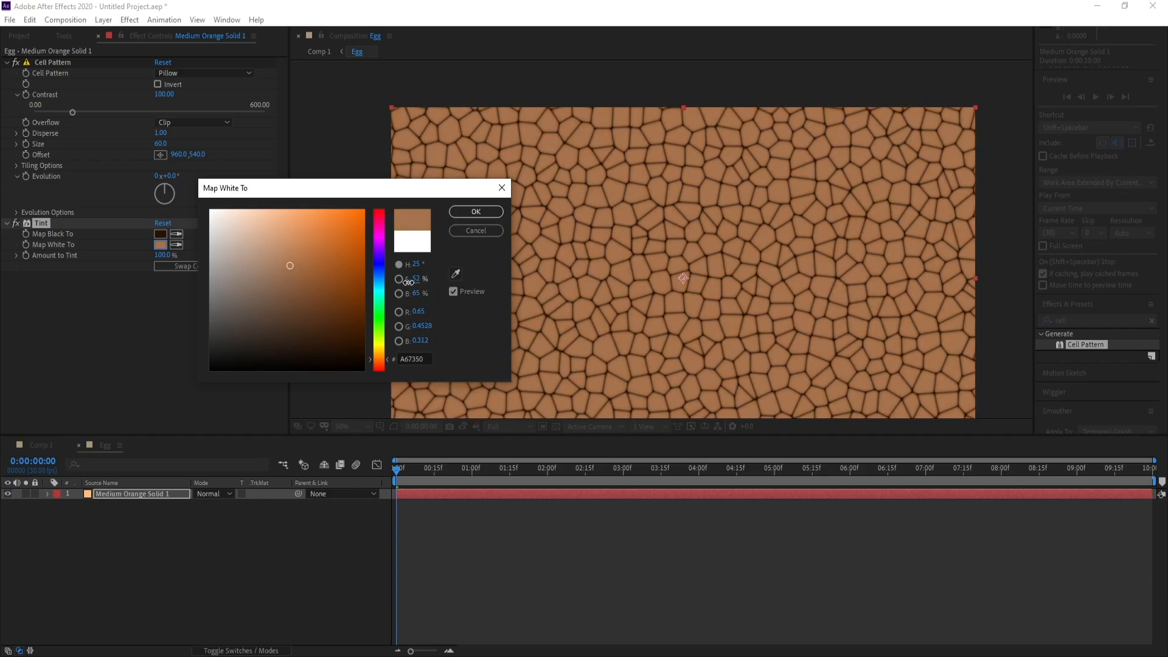
left_click(415, 279)
type("55")
left_click(465, 258)
left_click_drag(355, 191, 345, 193)
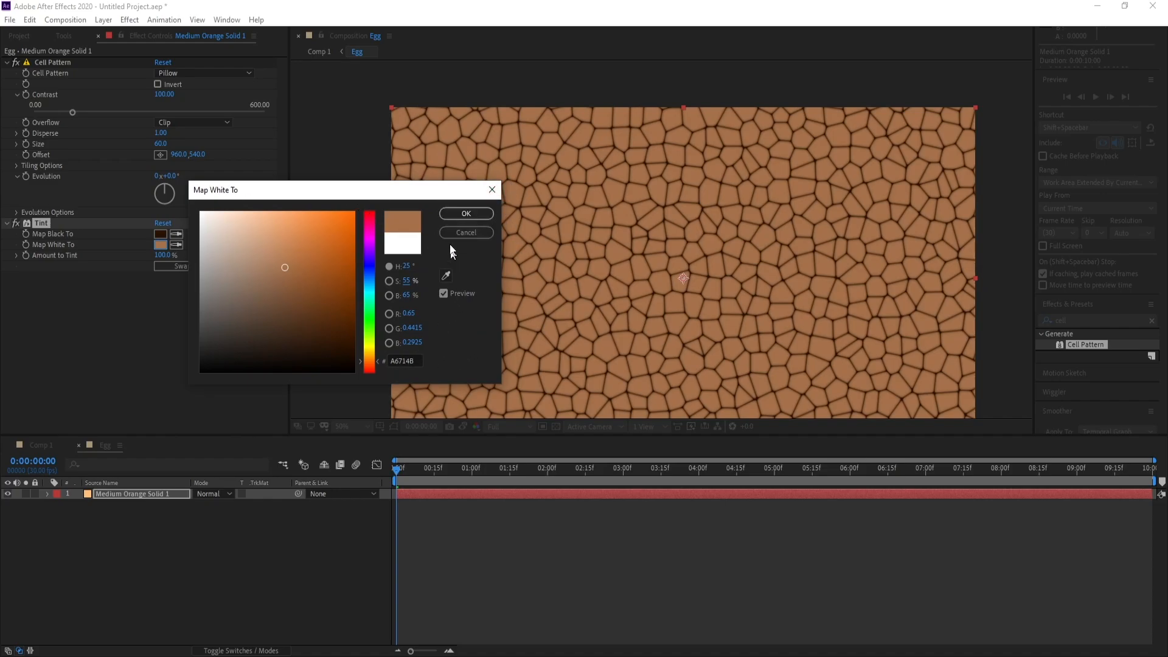
left_click(452, 215)
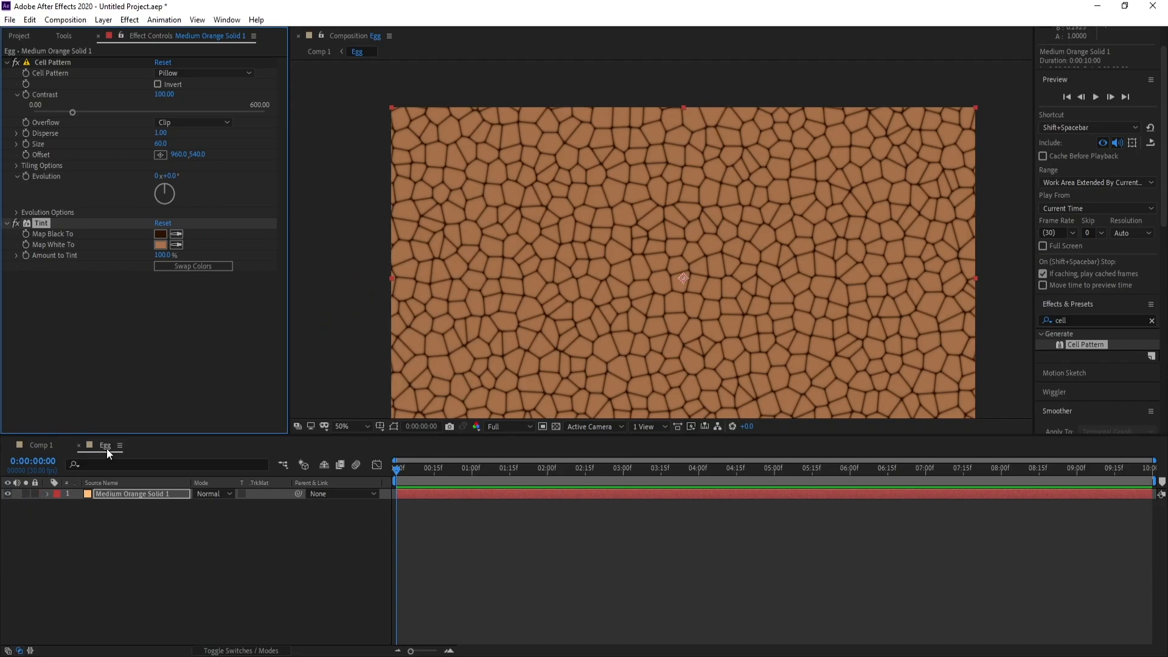
Step: Return to Comp 1, find the CC Glass effect and apply it to the Egg layer
left_click(42, 448)
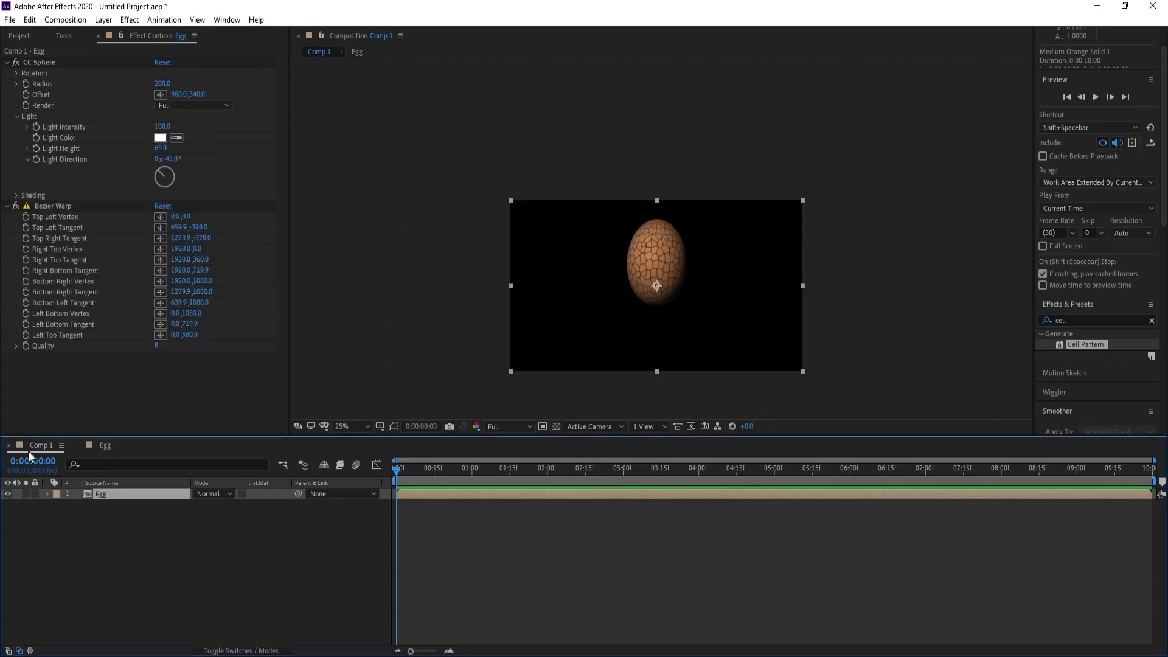
key("period")
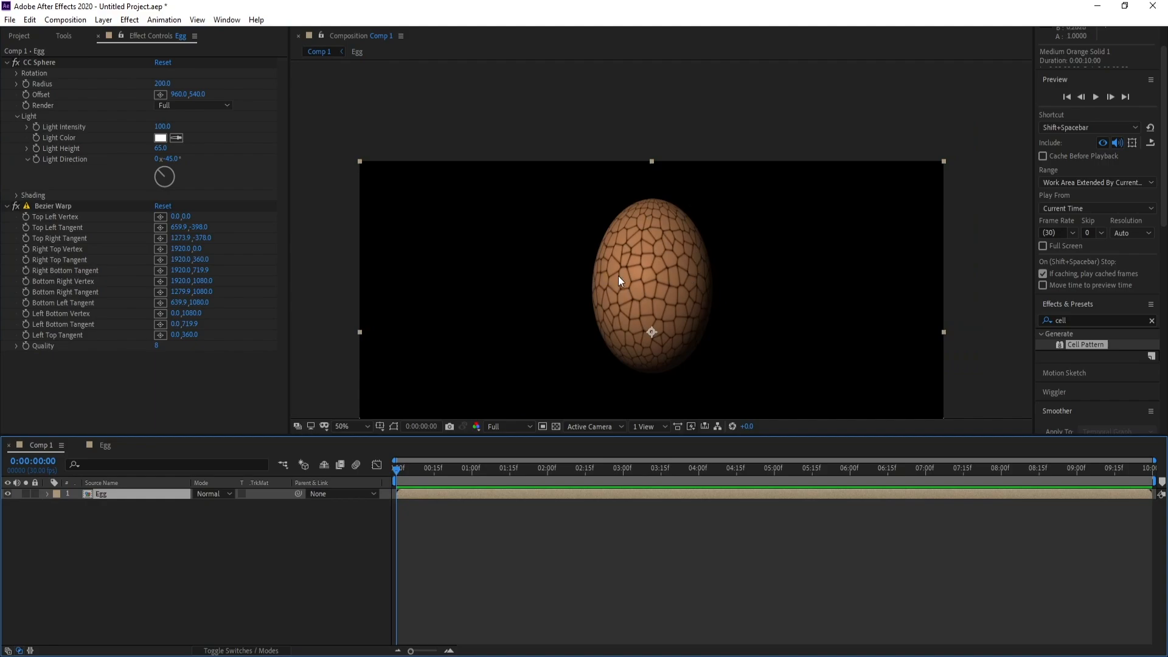
left_click(1082, 320)
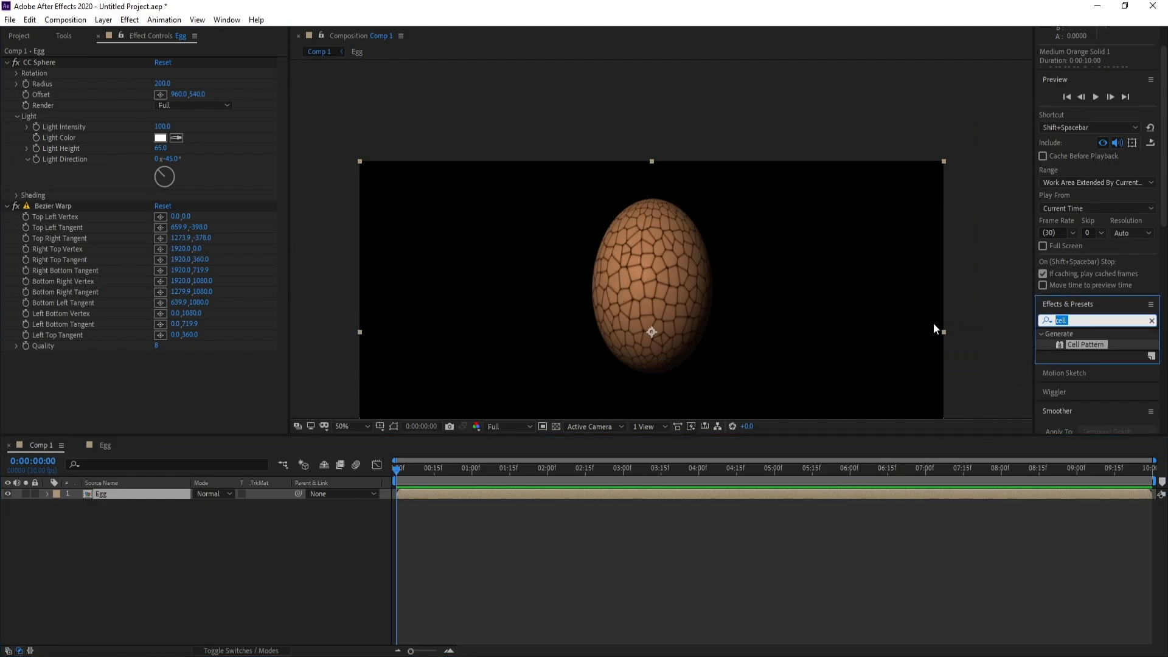
type("cc g")
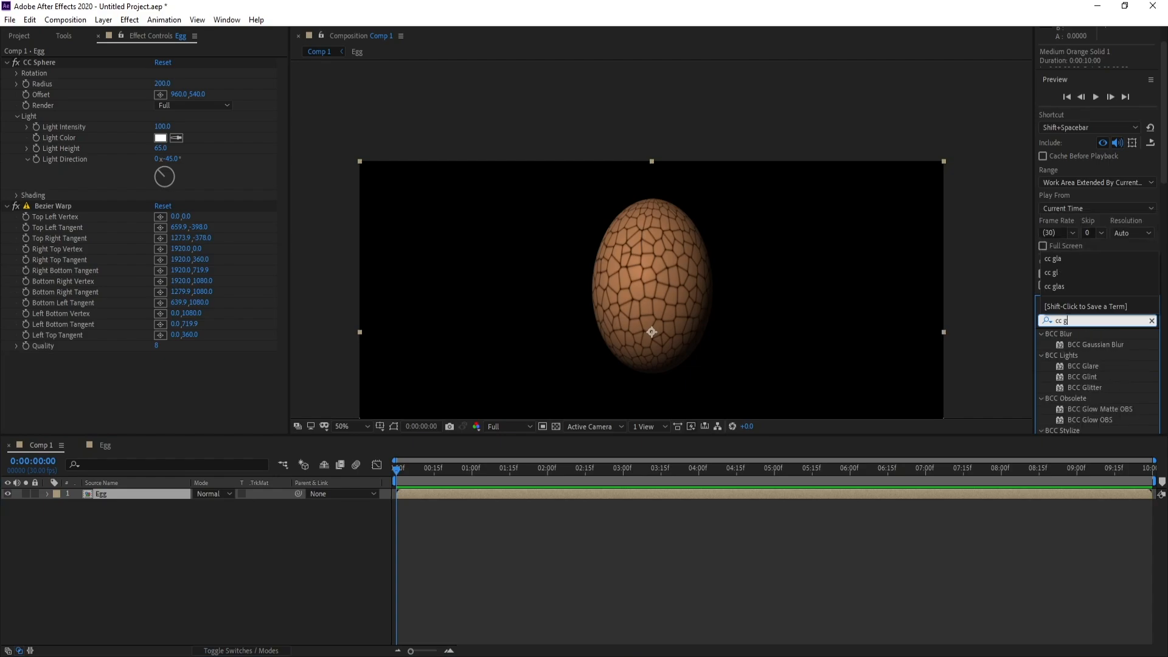
type("la")
double_click(1084, 366)
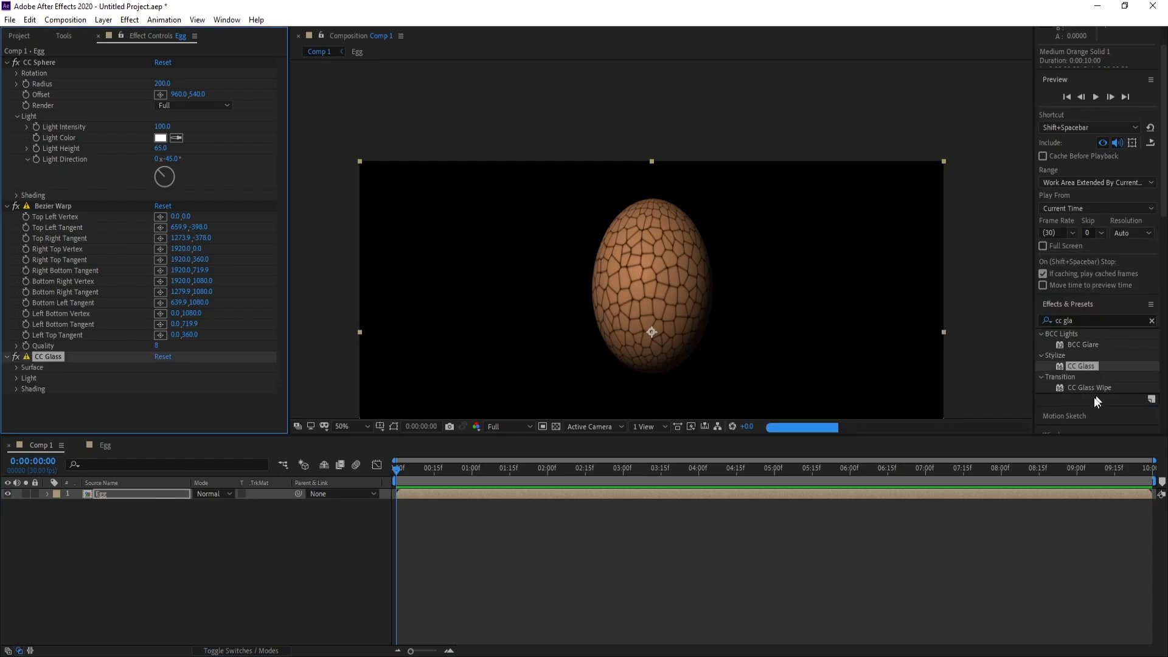
scroll(673, 230, "up", 2)
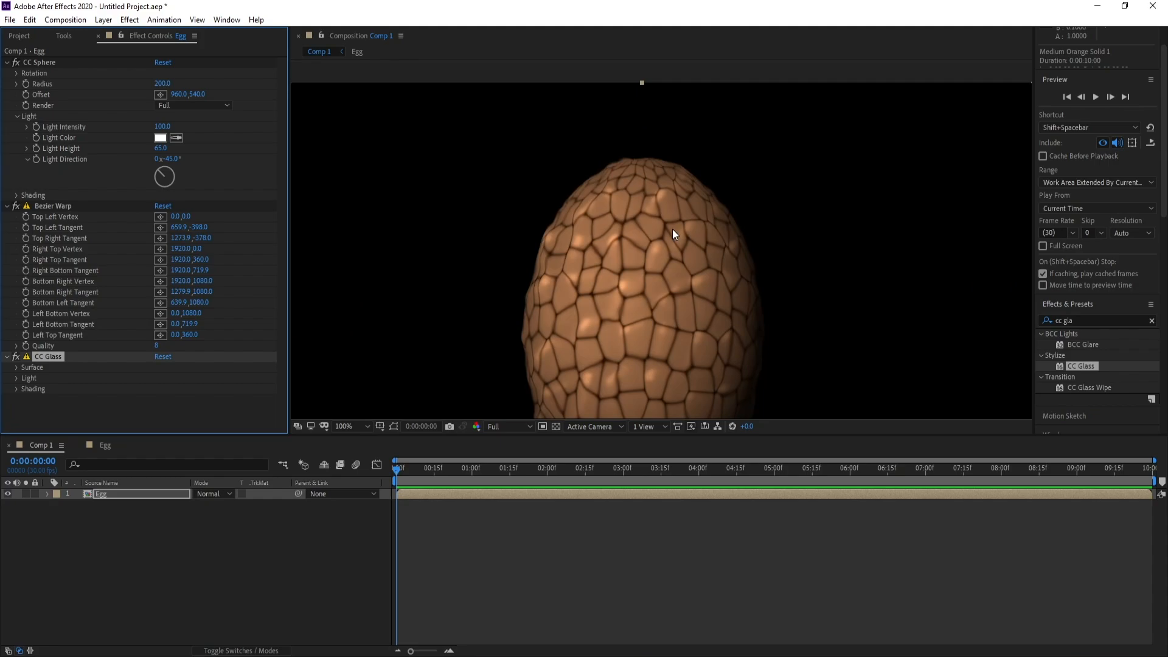
left_click_drag(666, 309, 698, 247)
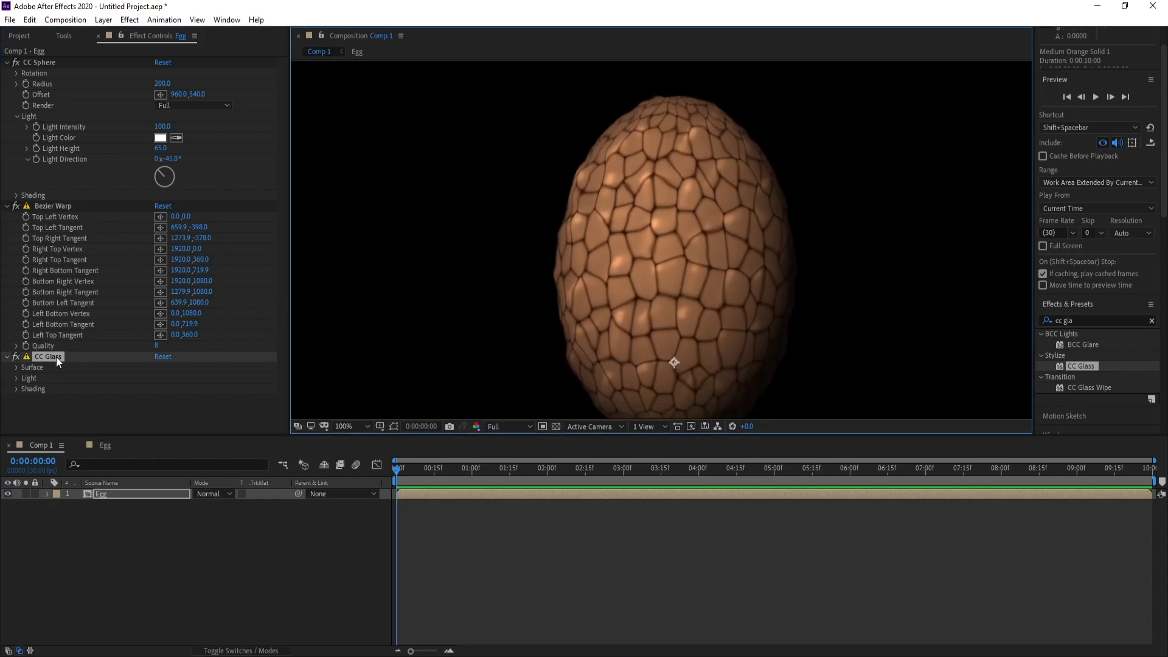
Step: Move the CC Glass effect above CC Sphere on the Egg layer and set its surface Softness to 15
left_click_drag(59, 362, 47, 63)
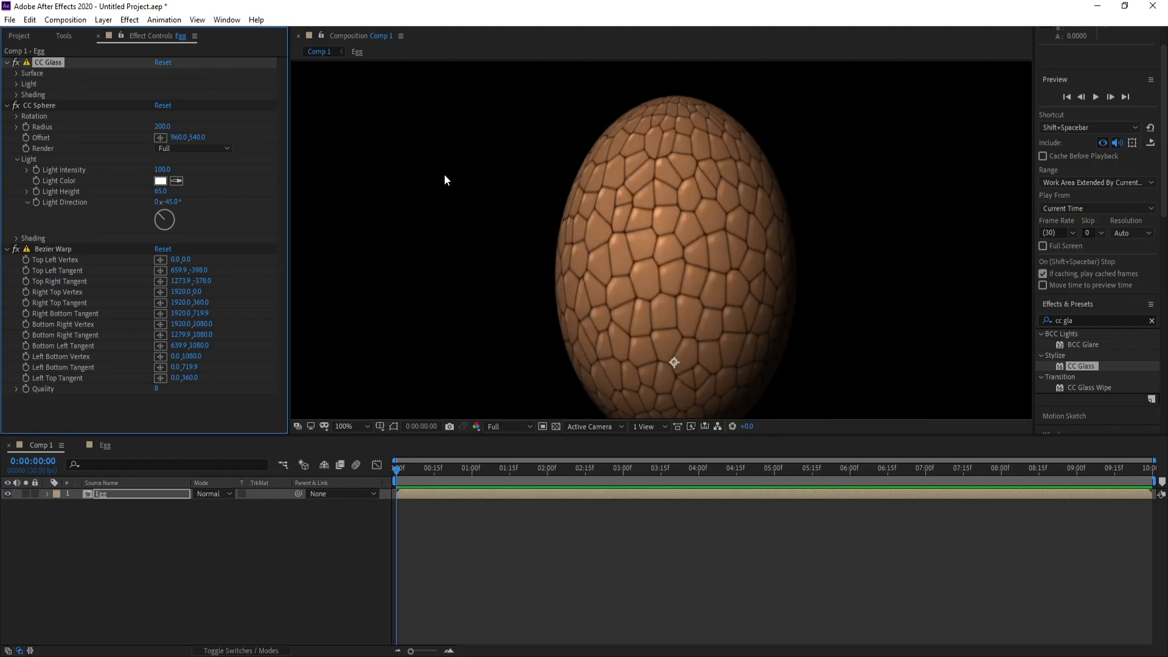
left_click(17, 73)
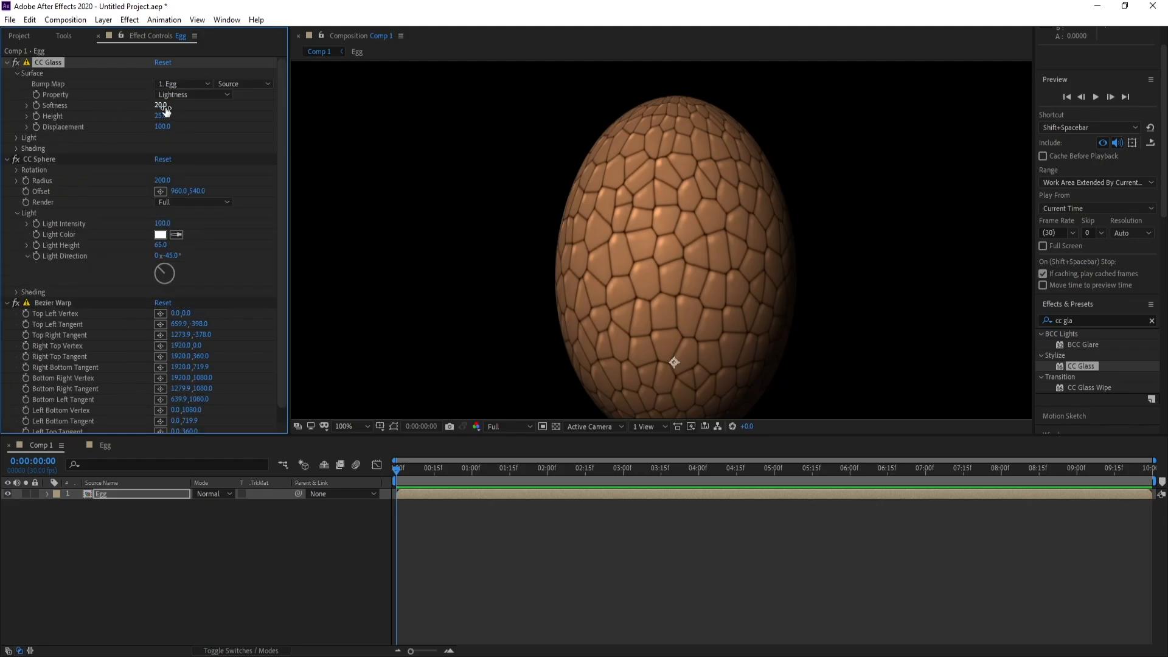
left_click_drag(155, 112, 149, 114)
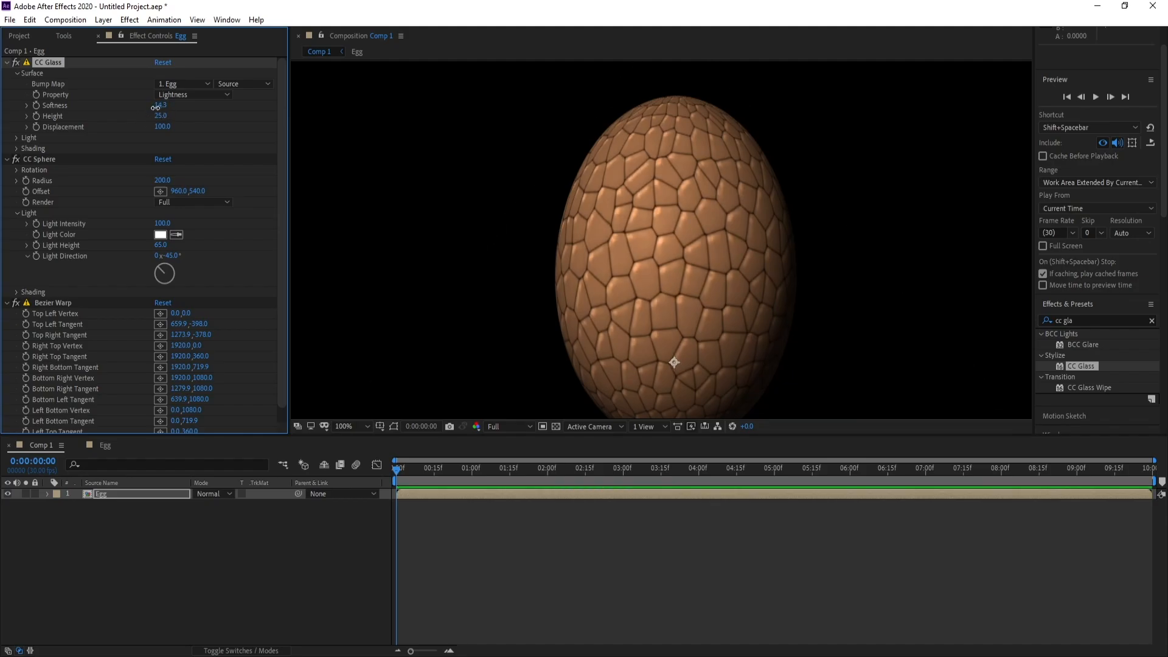
left_click_drag(155, 108, 151, 108)
left_click(160, 106)
type("15")
key("Return")
scroll(689, 257, "down", 1)
scroll(689, 258, "up", 2)
scroll(690, 258, "down", 1)
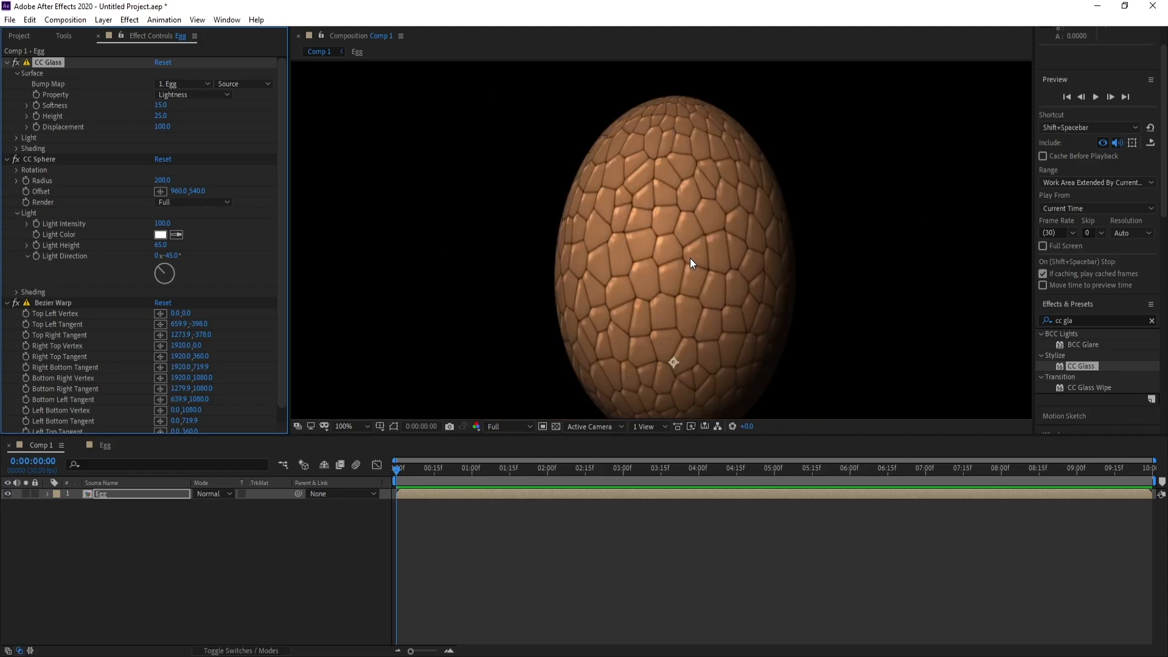
scroll(690, 260, "down", 1)
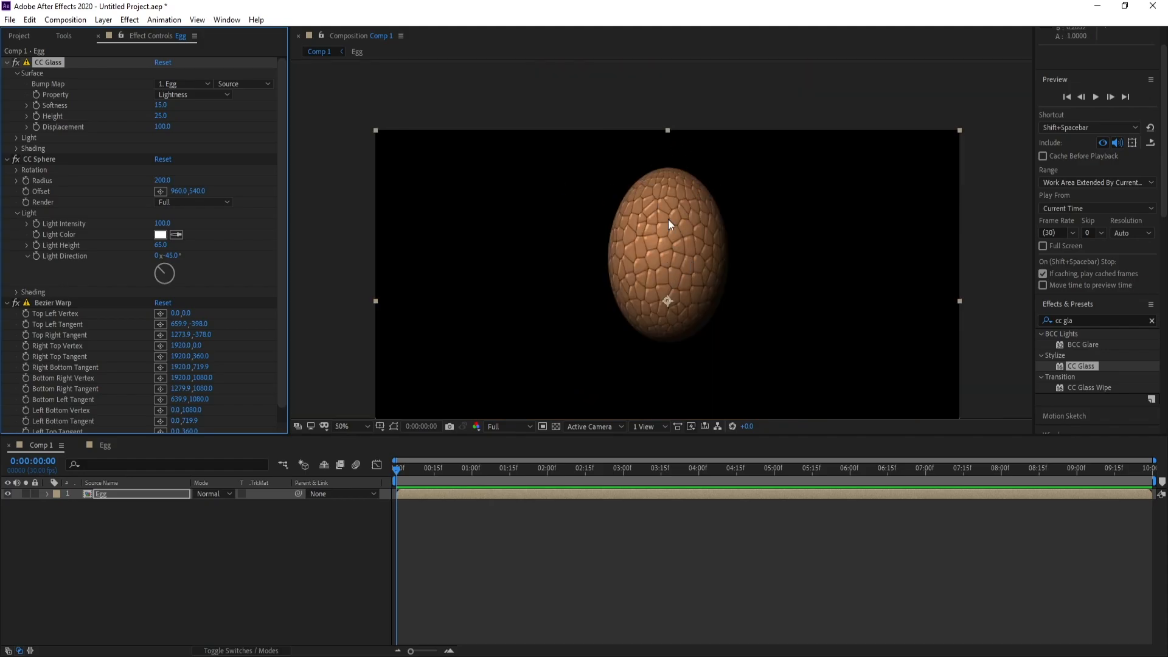
Step: Show the layer switches and temporarily disable all effects on the Egg layer
left_click(127, 493)
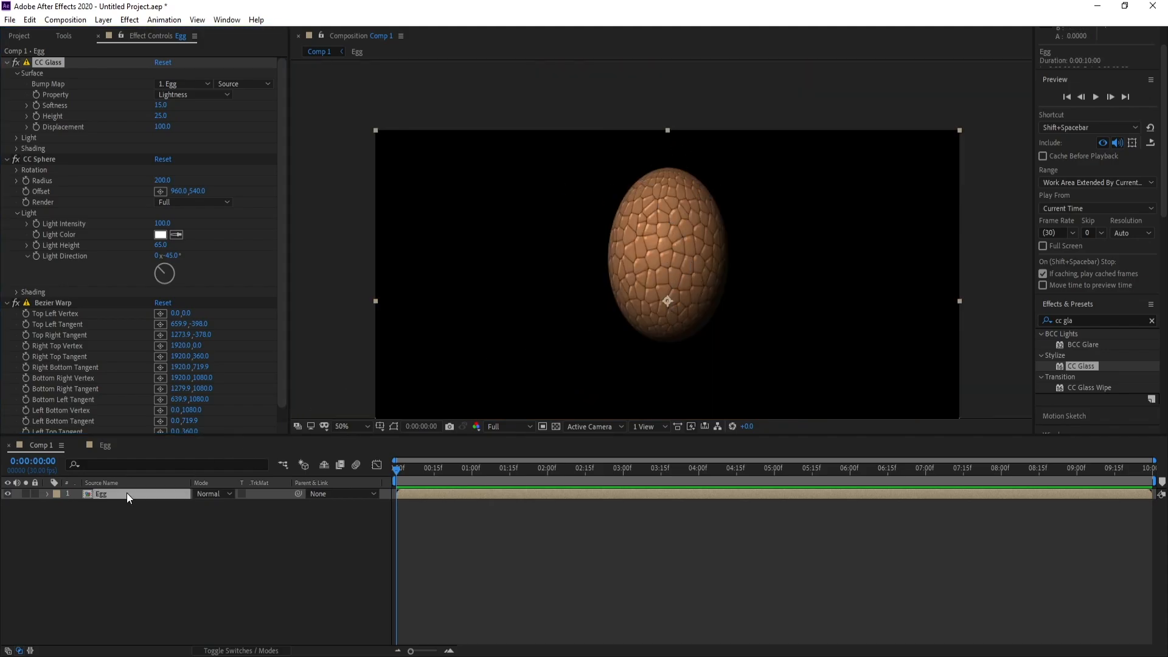
left_click(258, 651)
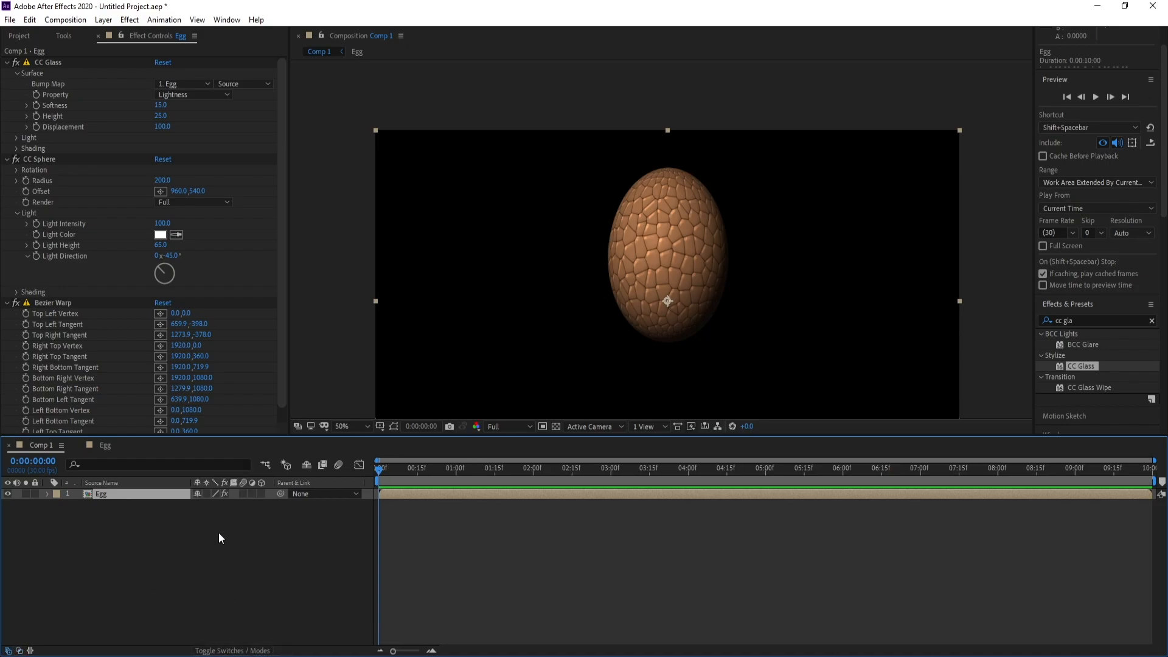
left_click(225, 494)
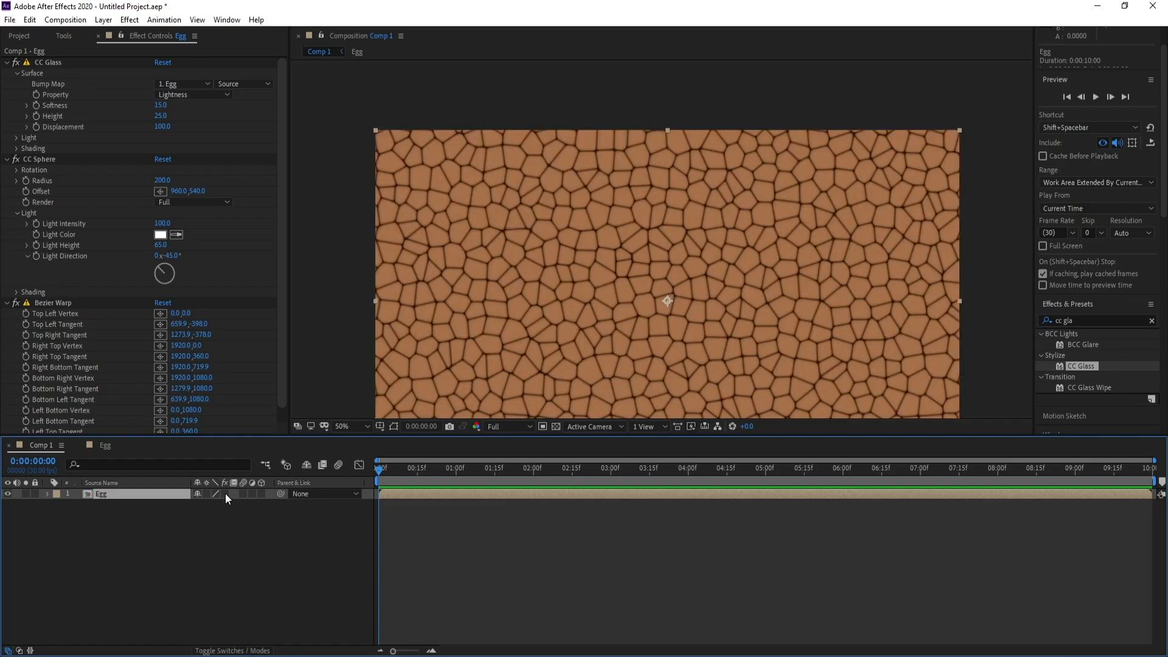
Step: Draw a closed Pen mask on the Egg layer with a jagged upper edge, enclosing the lower part and extending past the frame's sides
left_click(64, 36)
left_click(145, 52)
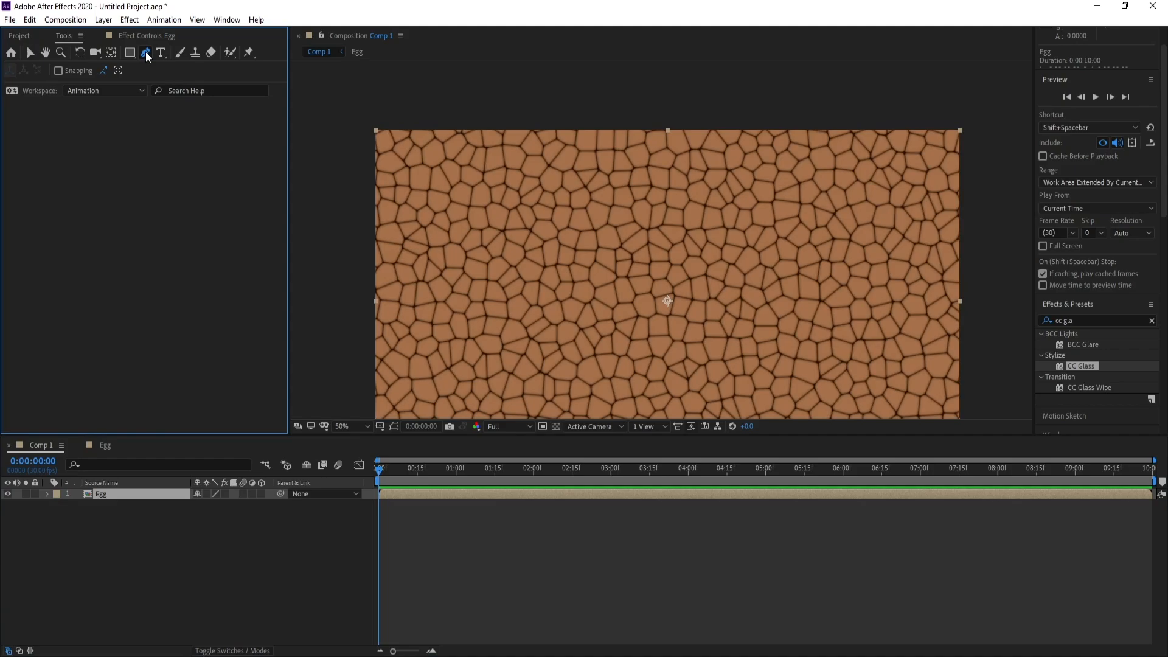
key("comma")
left_click_drag(486, 240, 576, 263)
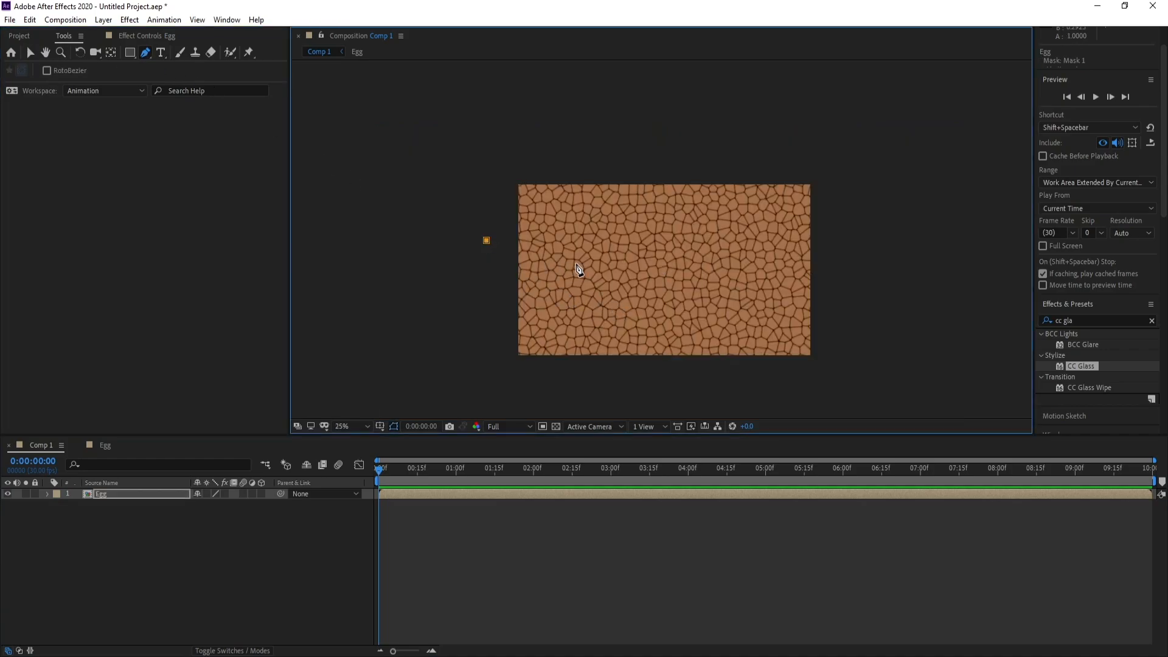
left_click(681, 251)
left_click(723, 241)
left_click(753, 228)
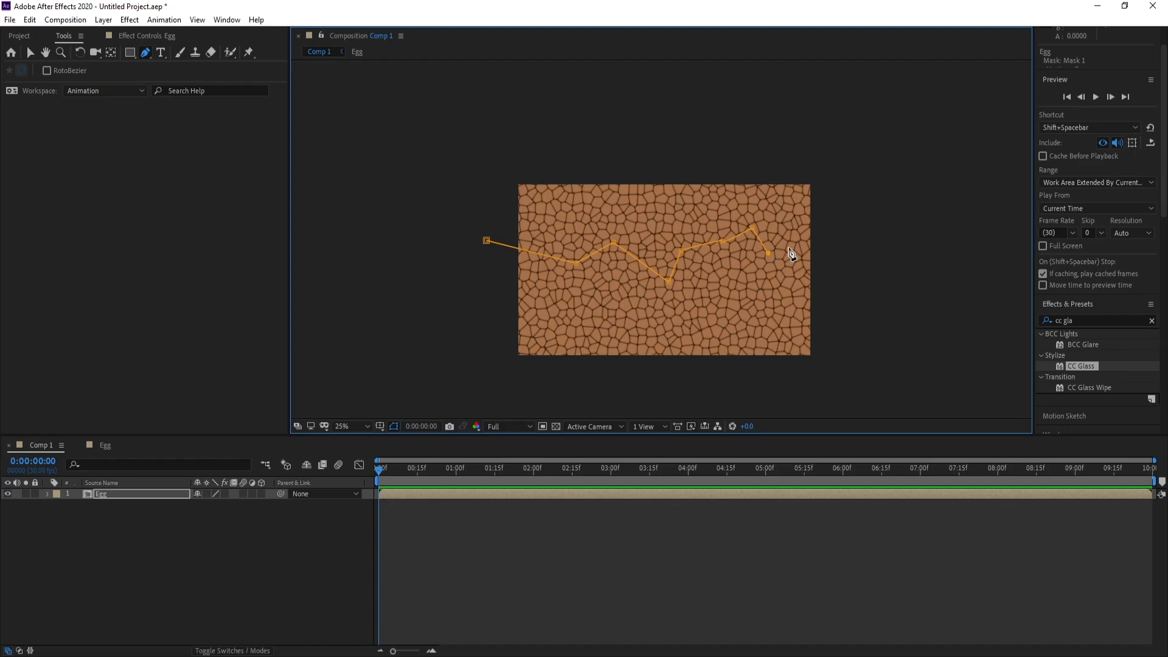
left_click(804, 242)
left_click(847, 258)
left_click(841, 396)
left_click(690, 408)
left_click(586, 405)
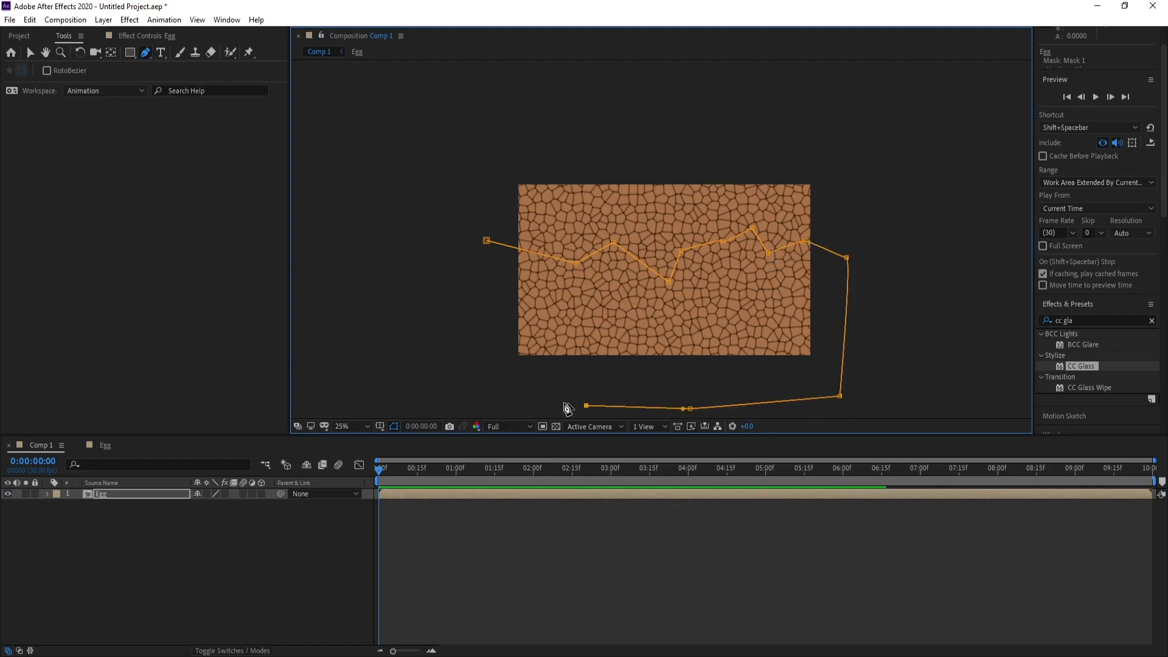
left_click(516, 396)
left_click(465, 324)
left_click(486, 241)
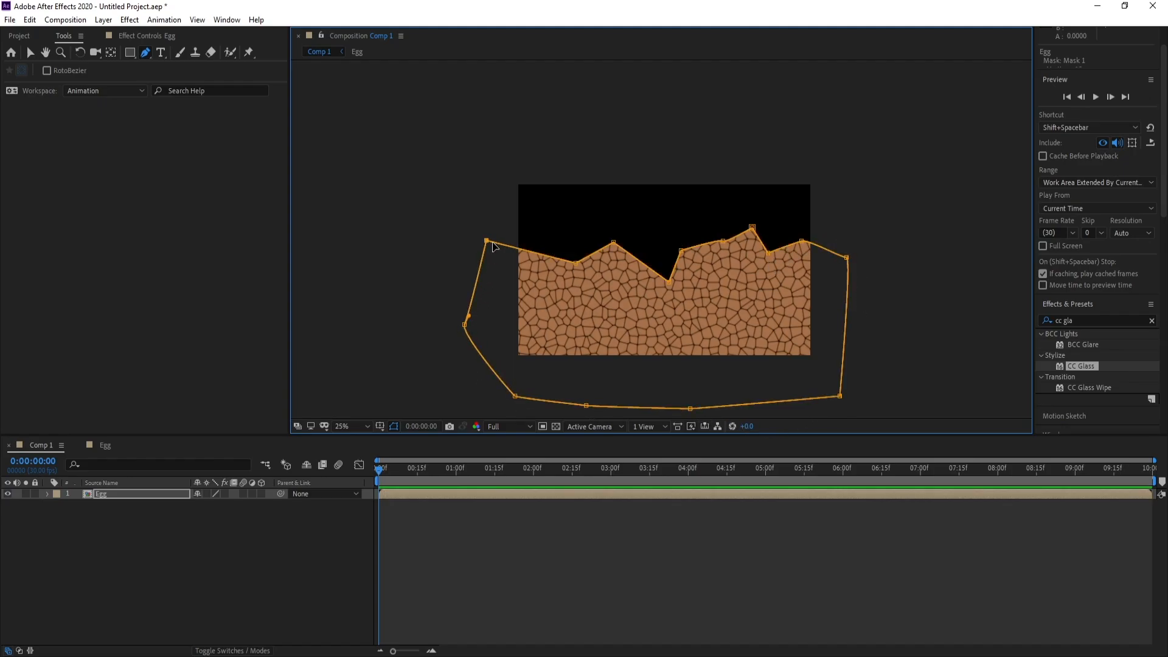
Step: Re-enable the Egg layer's effects and hide the mask and shape path outlines in the viewer
left_click(226, 494)
left_click(393, 429)
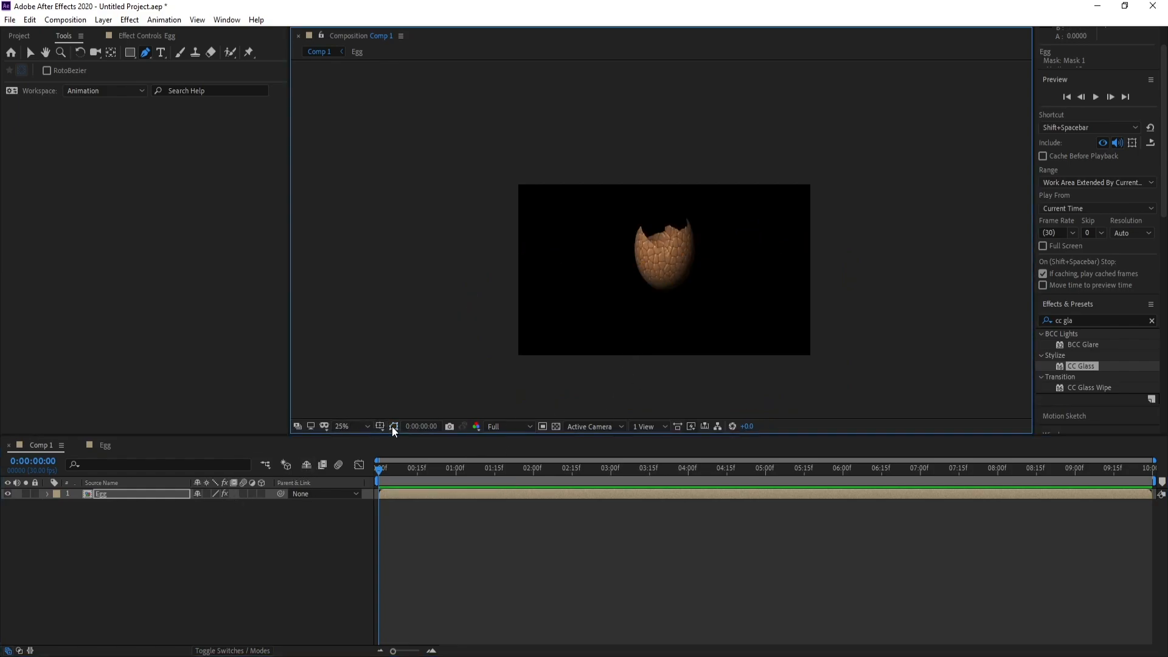
scroll(658, 292, "up", 2)
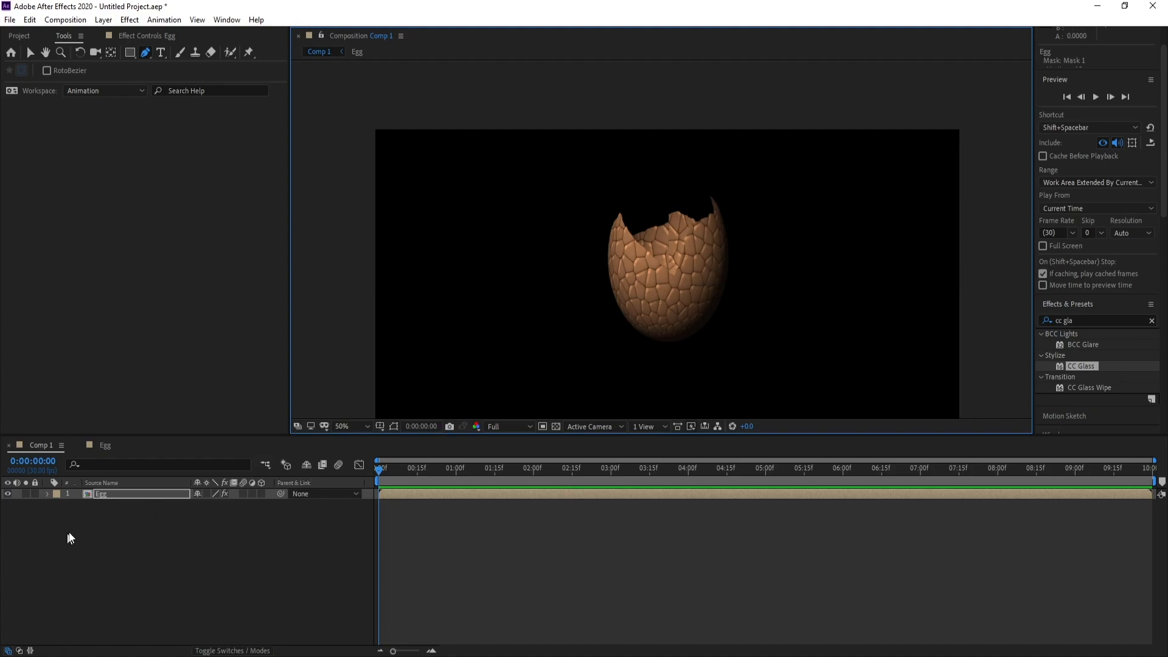
Step: Open the Egg composition, import the pastel-chevron image and place it above the Medium Orange Solid 1 layer
double_click(103, 495)
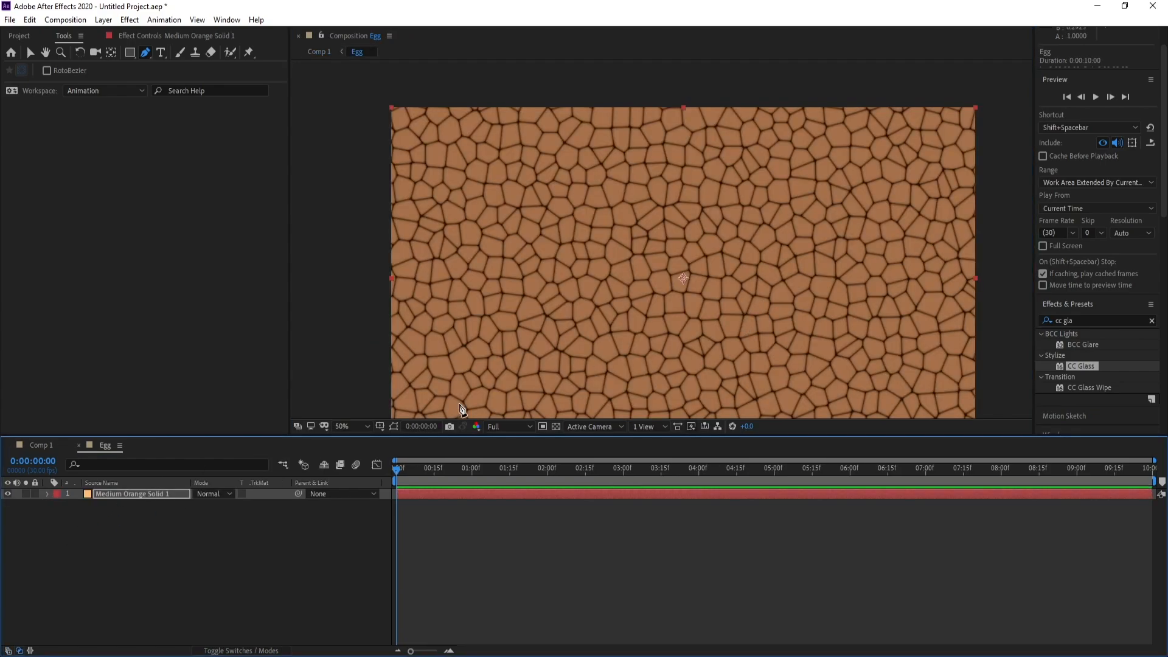
left_click(127, 496)
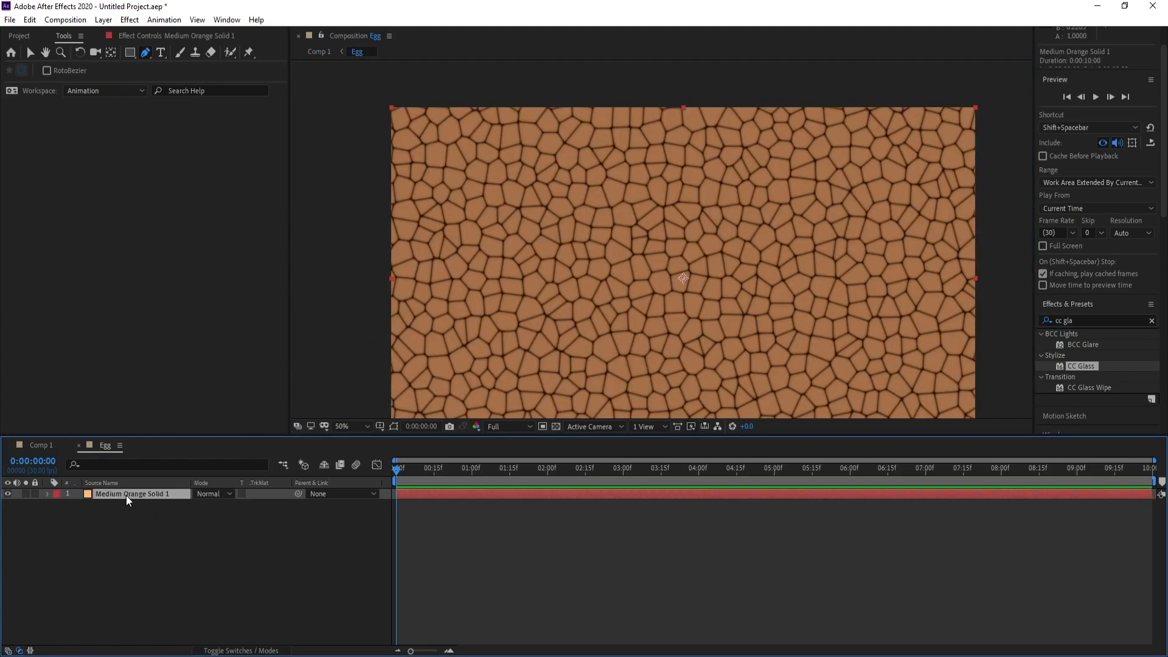
left_click(9, 19)
mouse_move(127, 201)
left_click(246, 199)
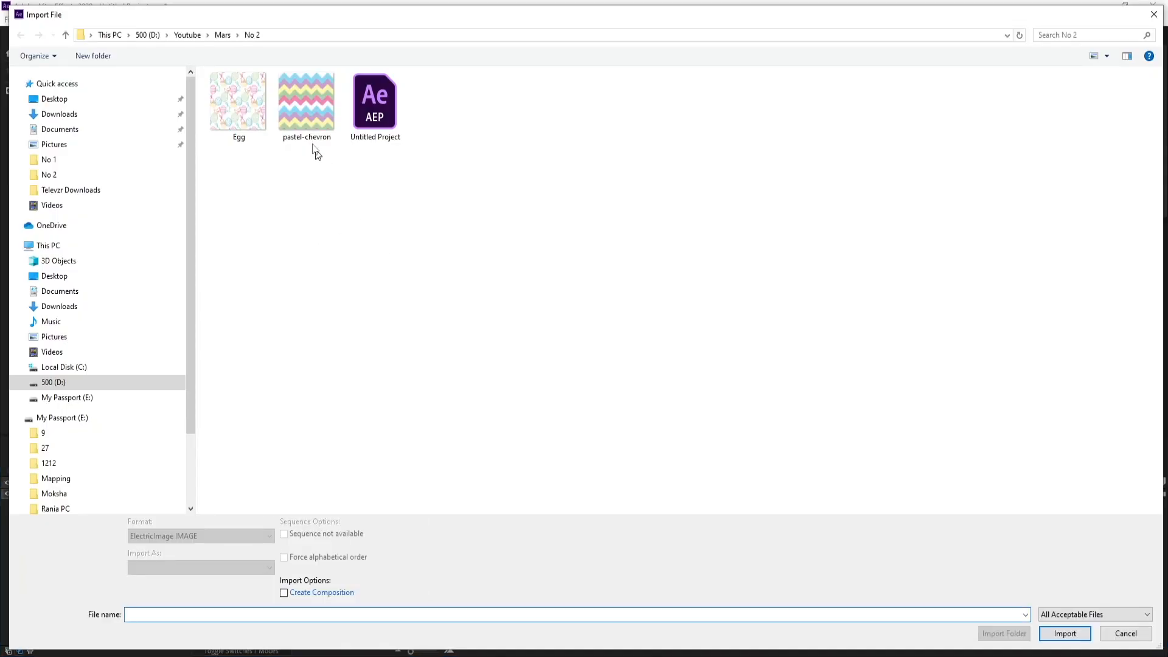
double_click(312, 139)
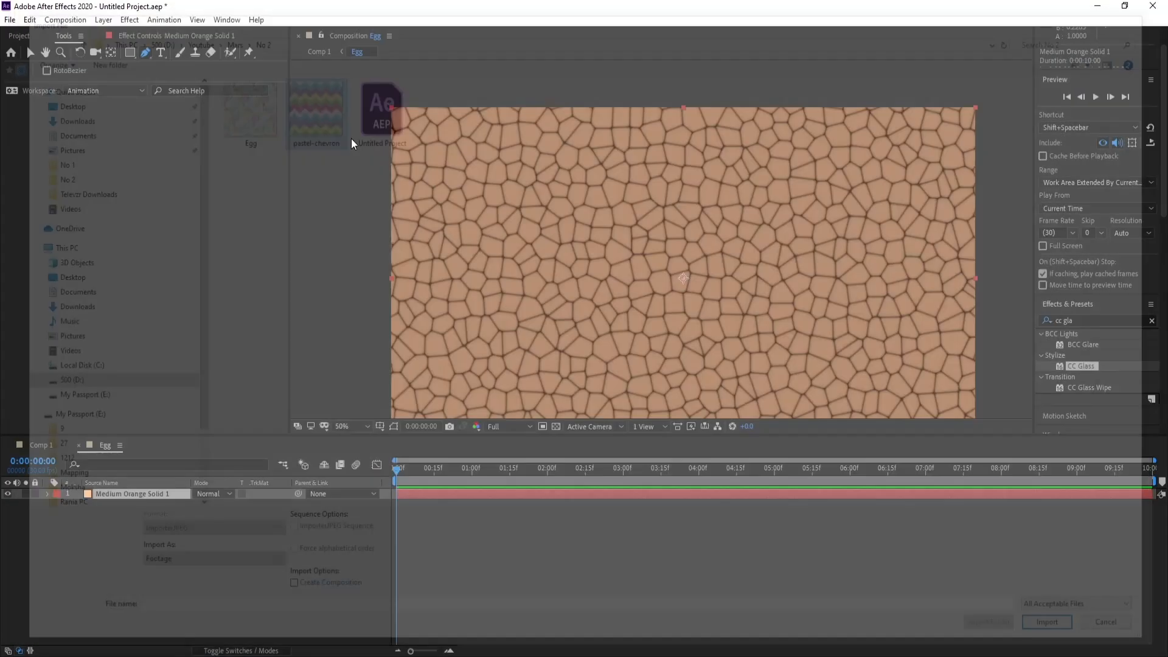
left_click_drag(39, 177, 134, 496)
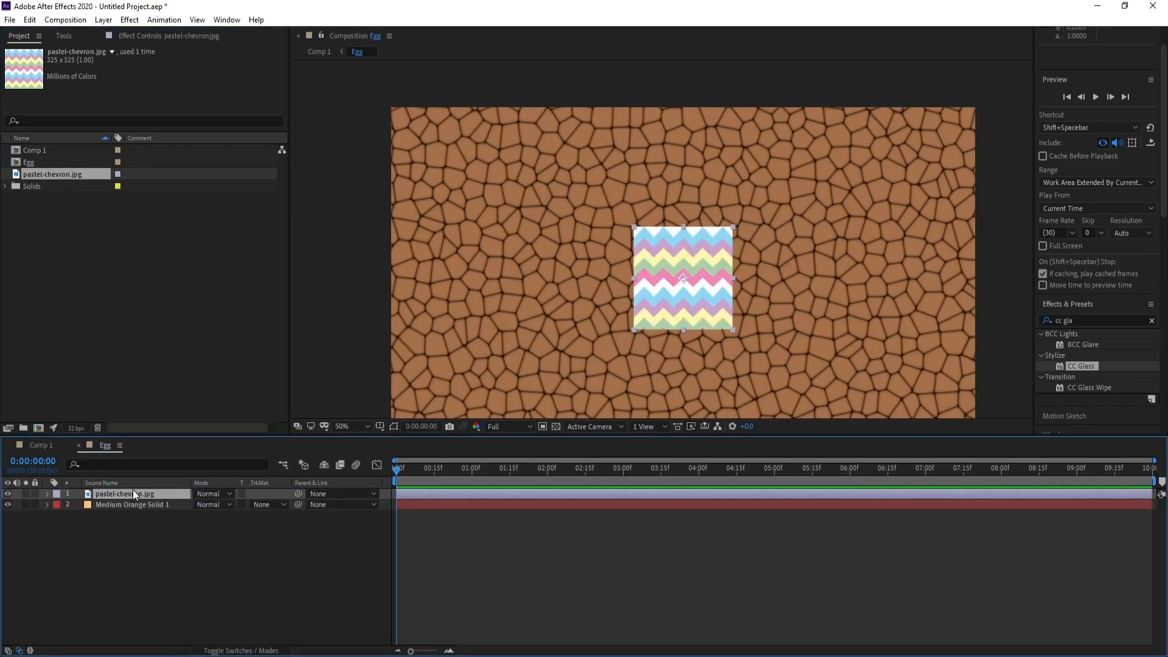
Step: Scale the pastel-chevron layer to 654% and set its blending mode to Overlay
key("s")
left_click_drag(234, 506, 576, 509)
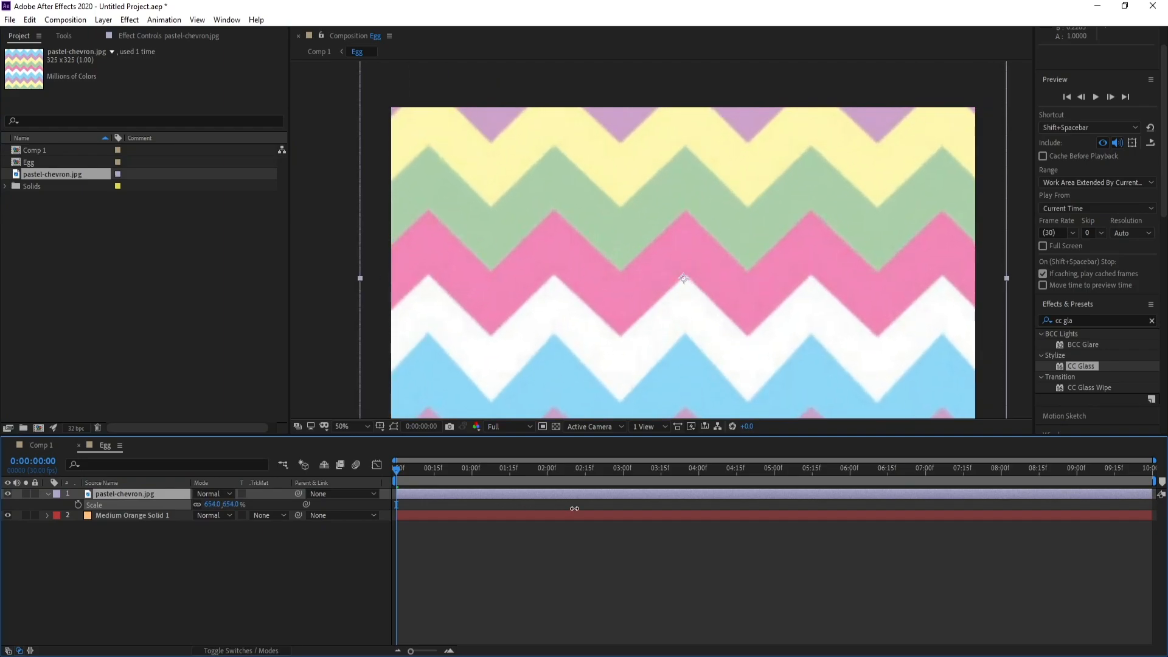
left_click(208, 494)
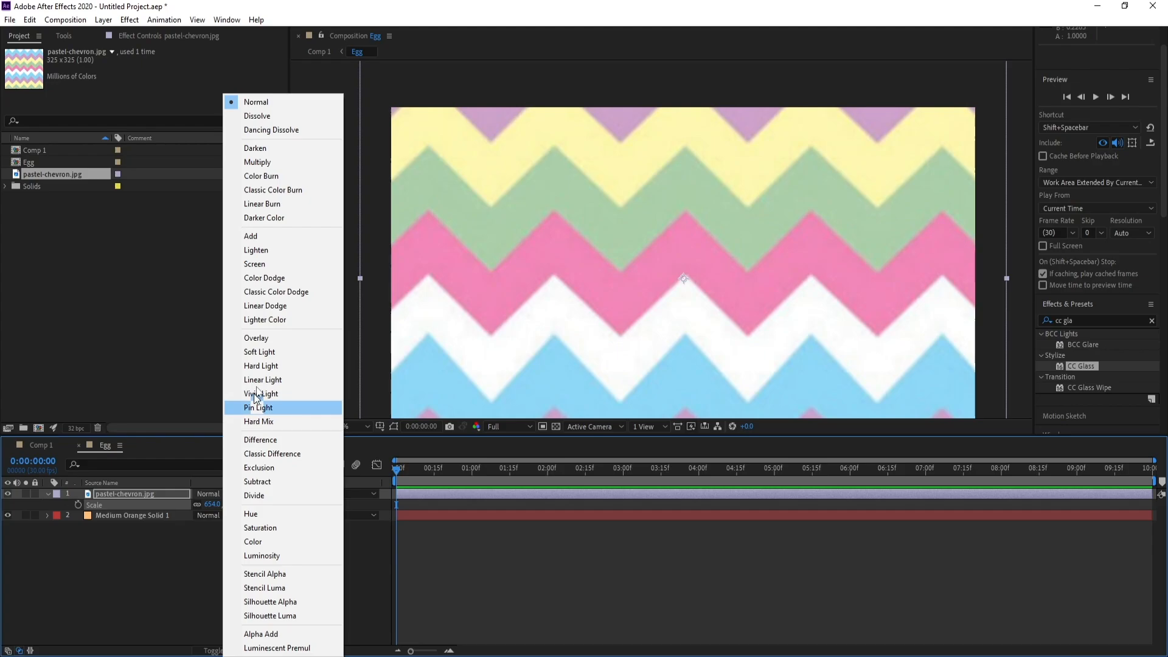
left_click(258, 338)
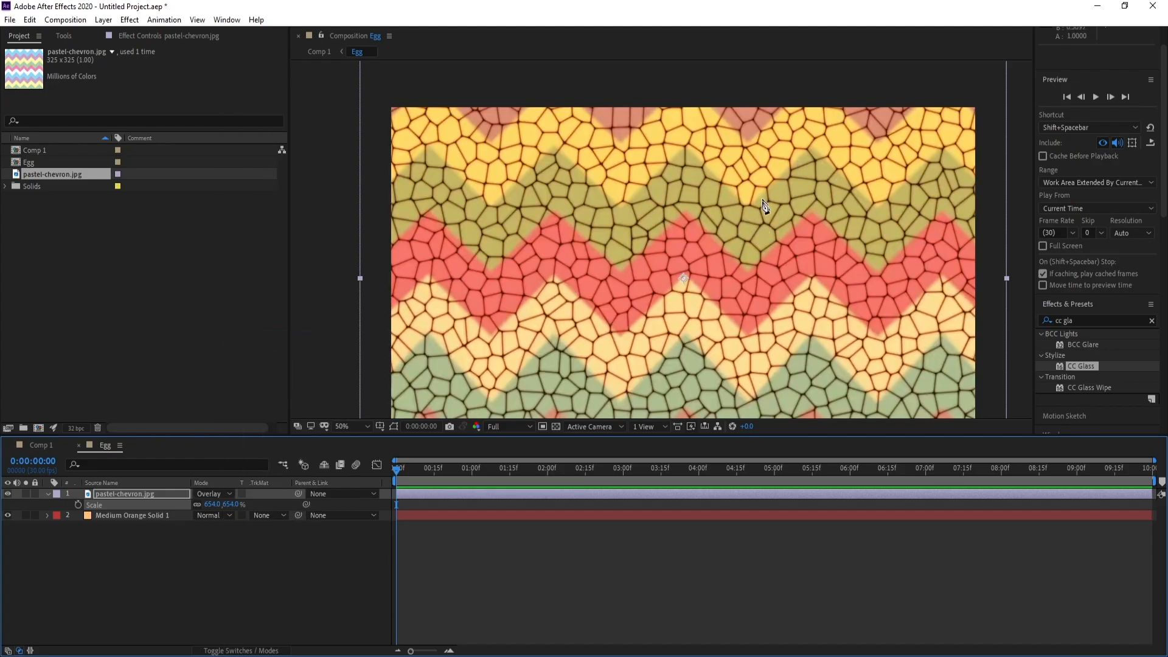
Step: Return to Comp 1 and examine the chevron pattern on the broken eggshell
left_click(41, 446)
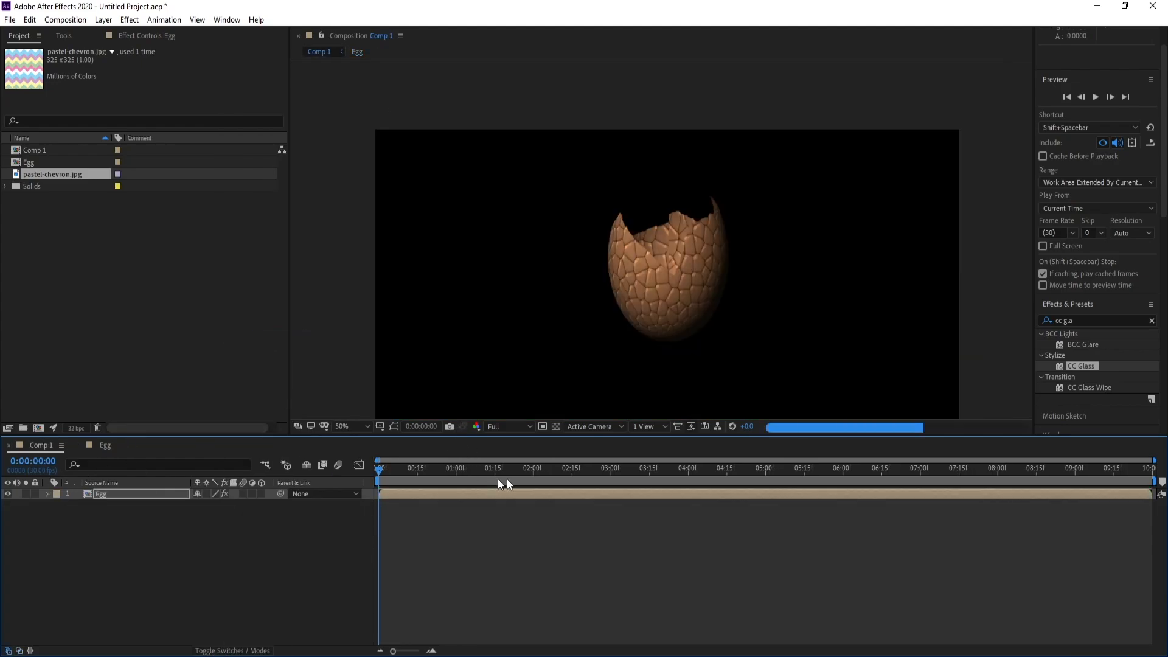
scroll(703, 322, "up", 1)
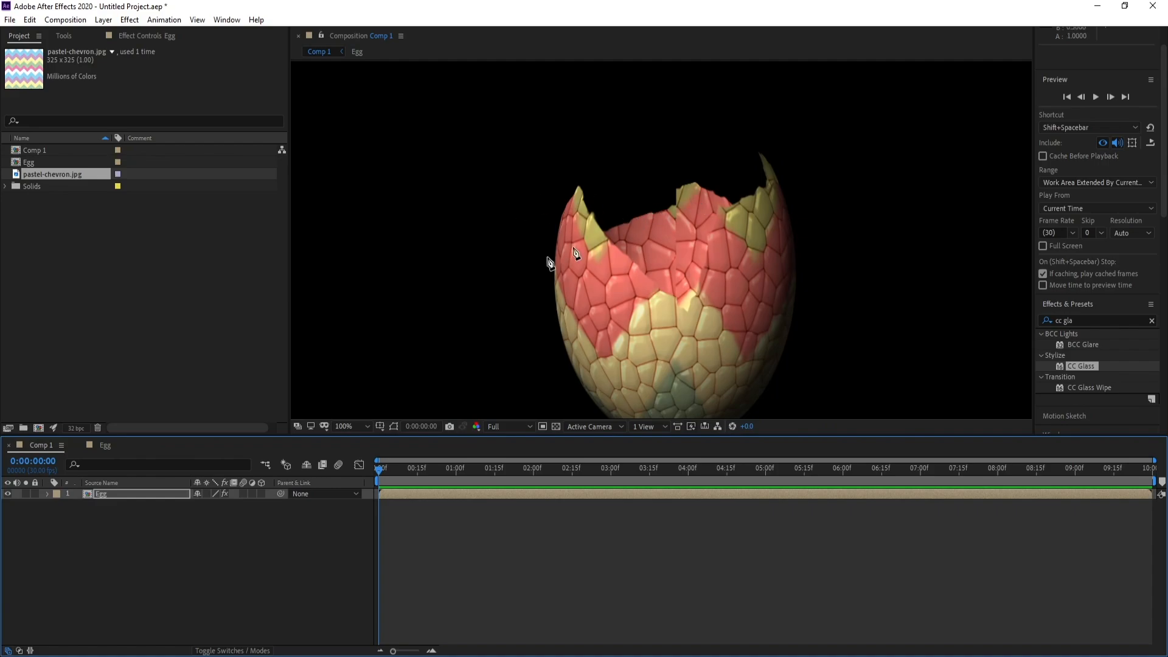
left_click(157, 494)
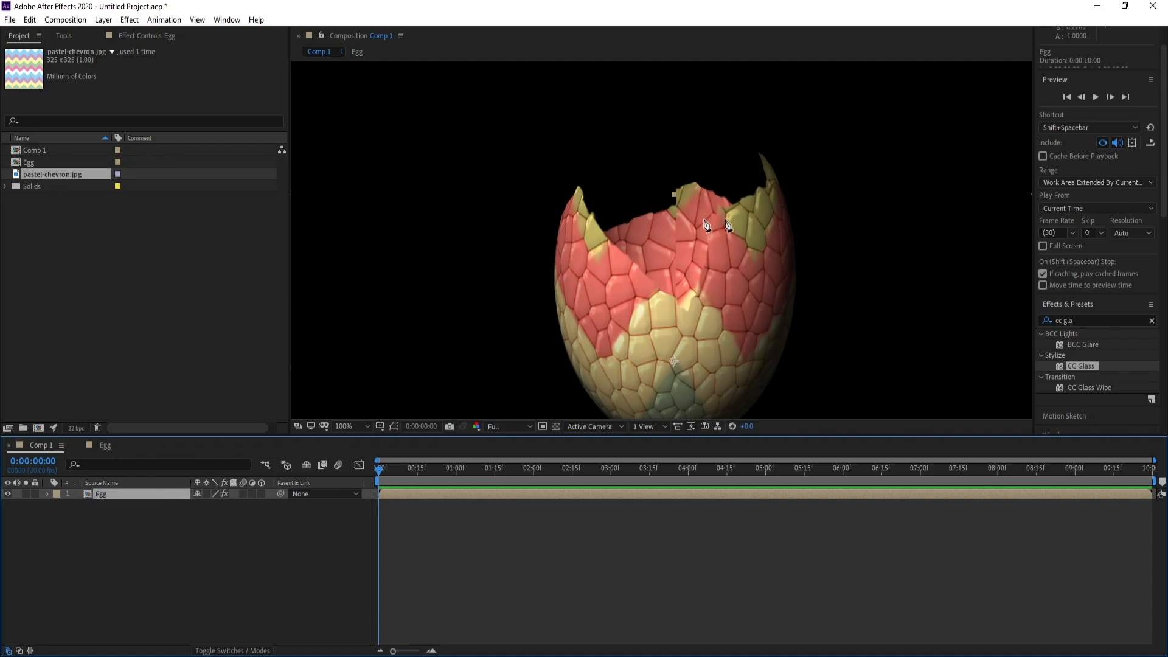
scroll(619, 281, "down", 1)
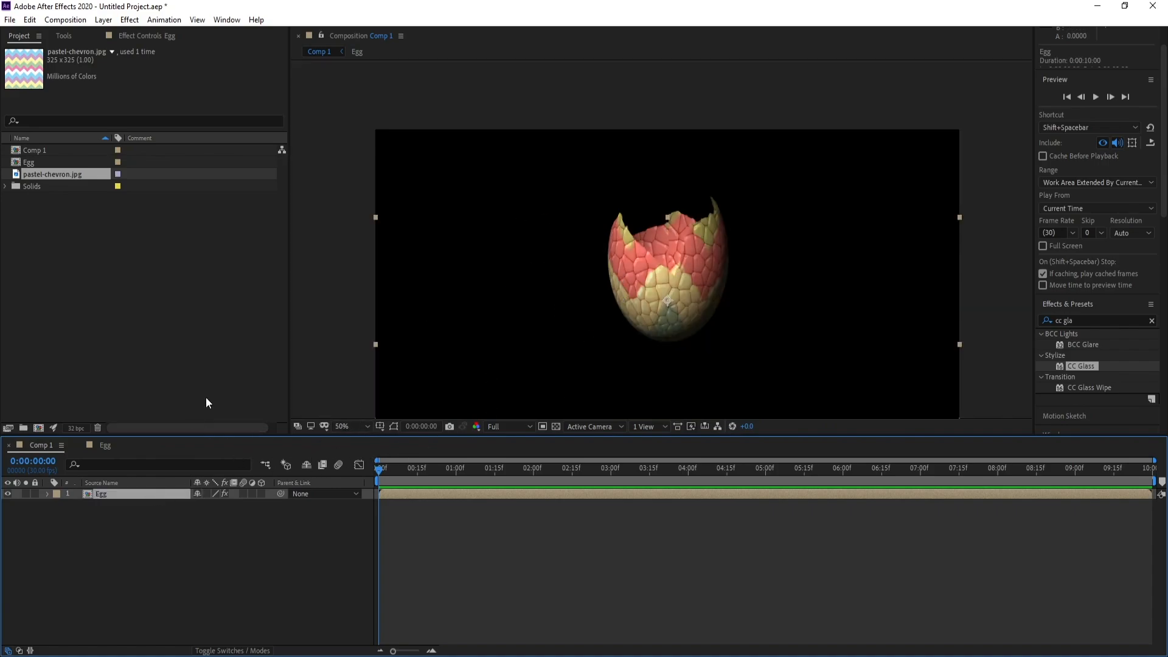
Step: Reopen the Egg composition, import the Egg image and place it above the pastel-chevron layer
double_click(120, 494)
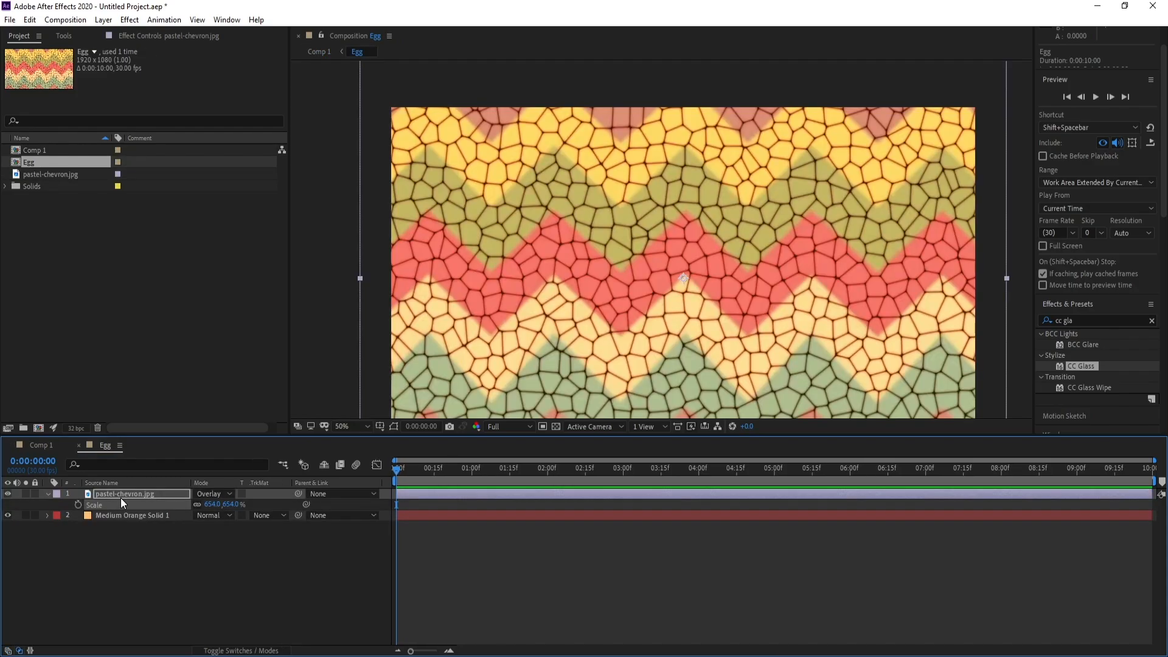
left_click(47, 493)
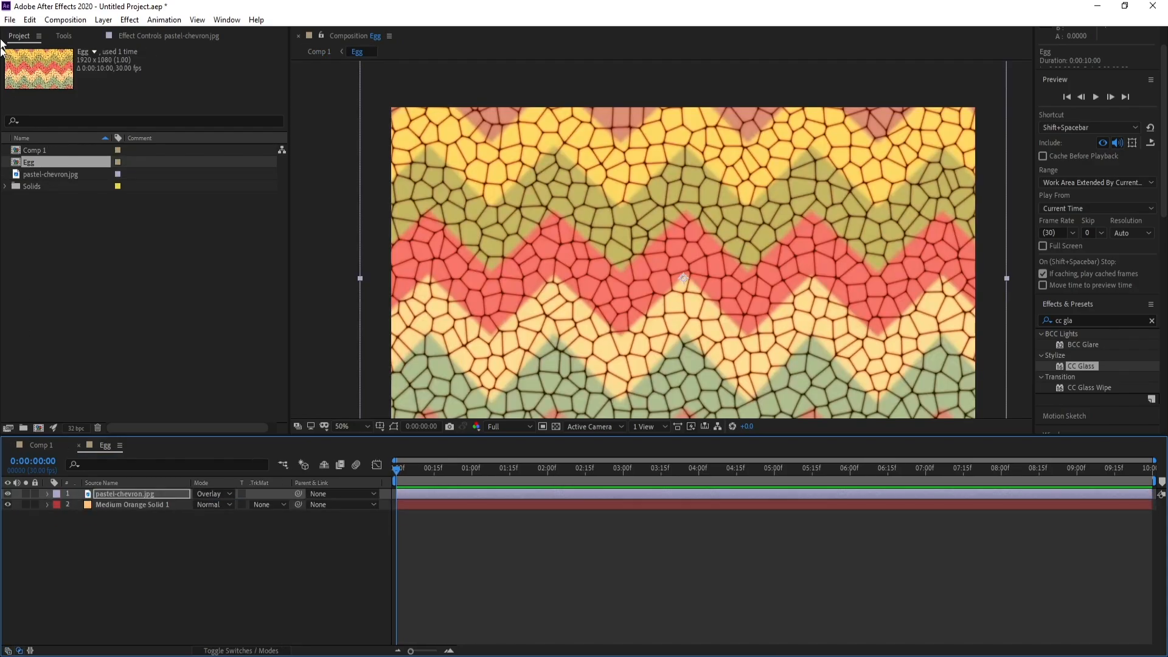
left_click(9, 20)
left_click(229, 196)
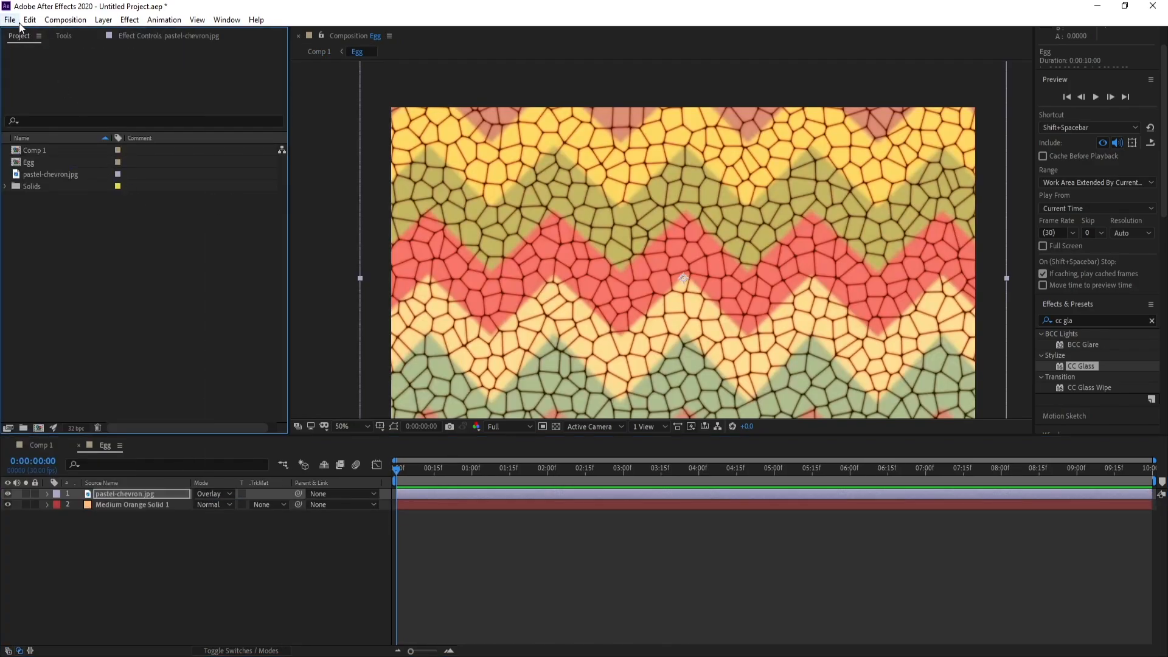
left_click(10, 19)
mouse_move(118, 199)
left_click(251, 197)
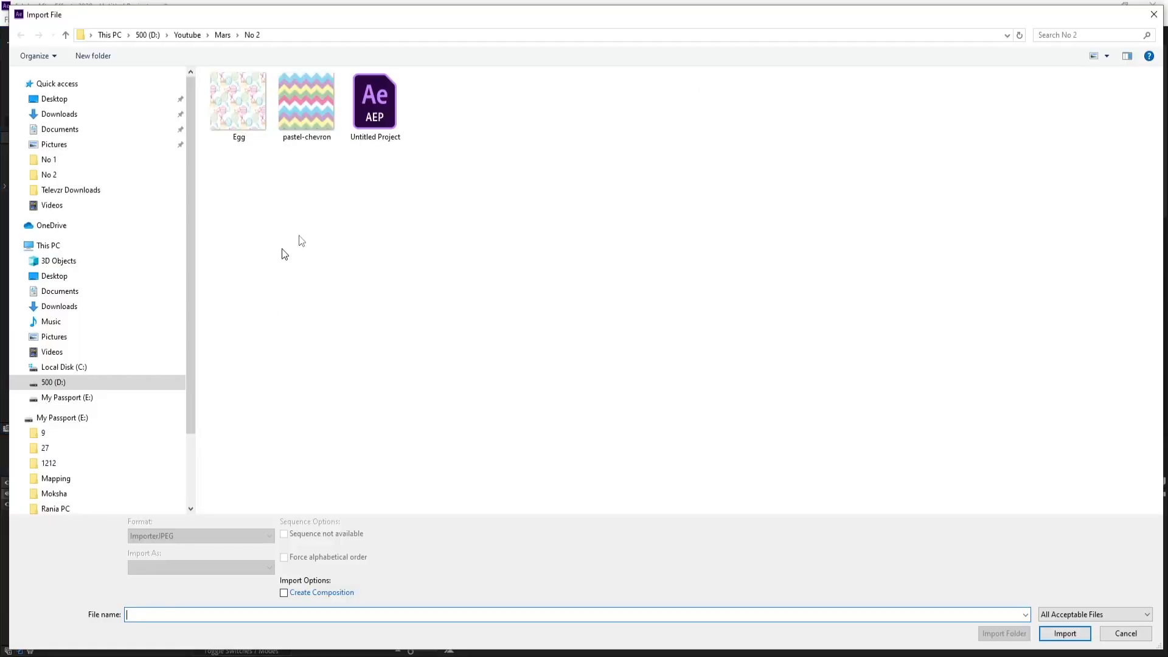
double_click(256, 100)
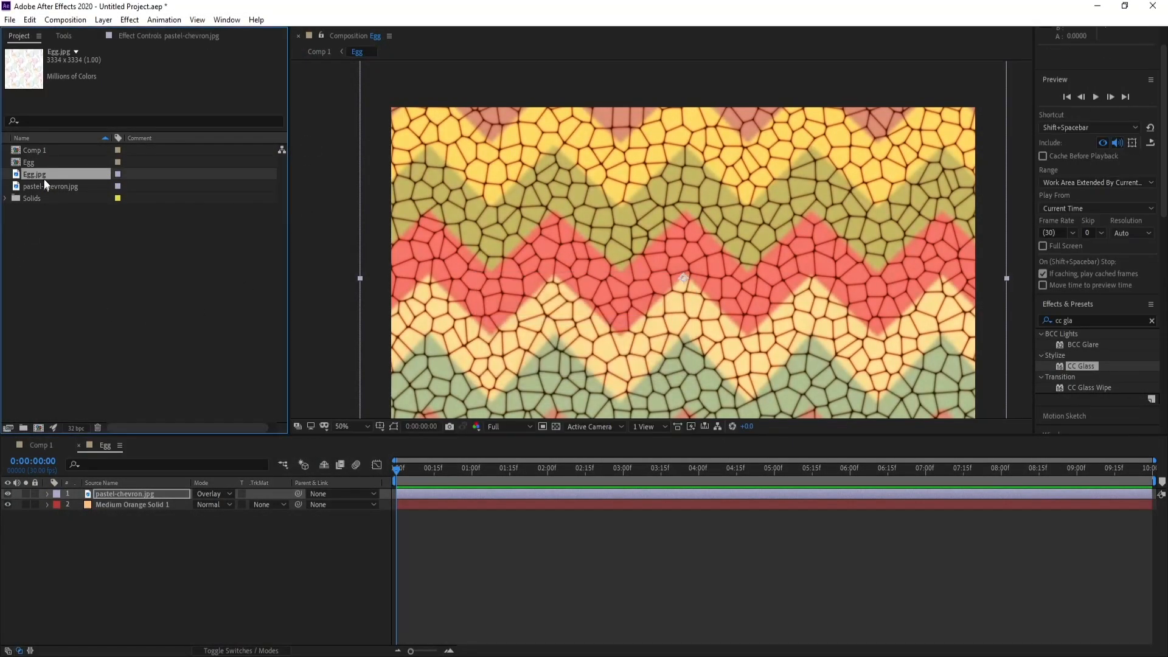
left_click_drag(44, 181, 119, 490)
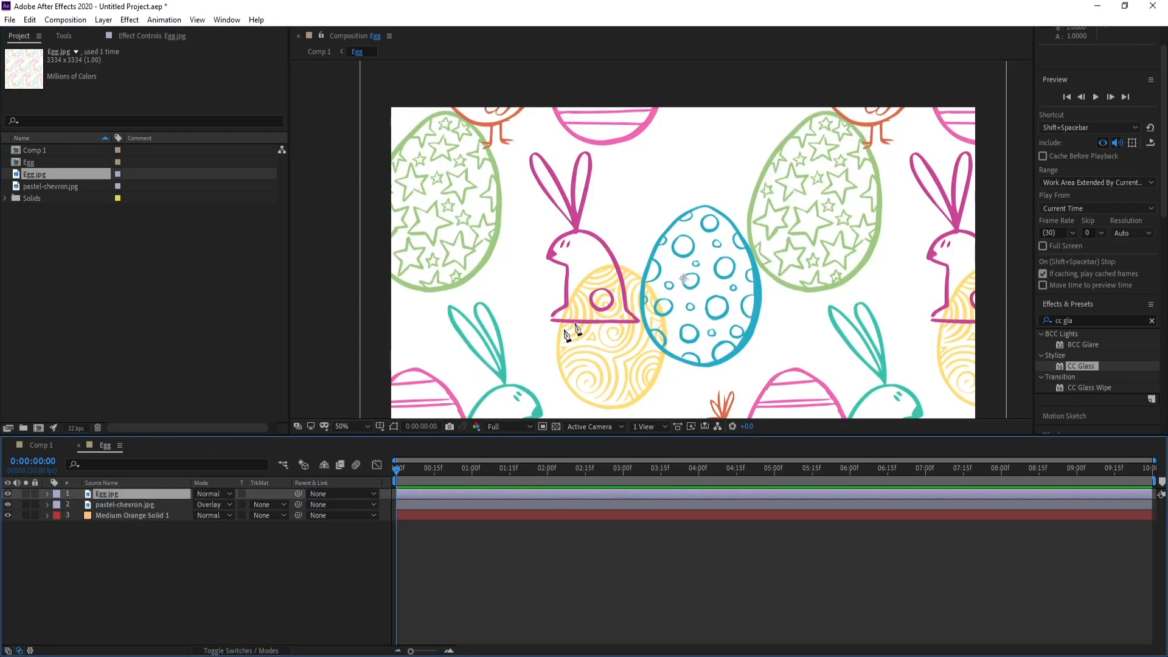
Step: Scale the Egg.jpg layer down to 64%
key("comma")
key("s")
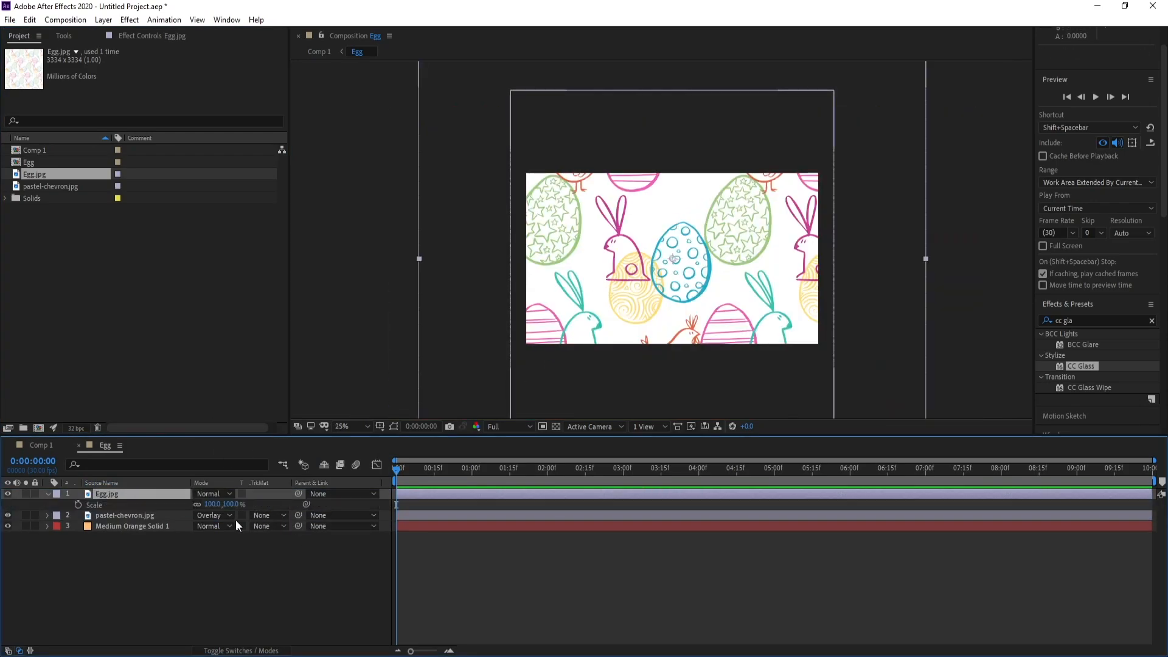
left_click_drag(217, 505, 197, 506)
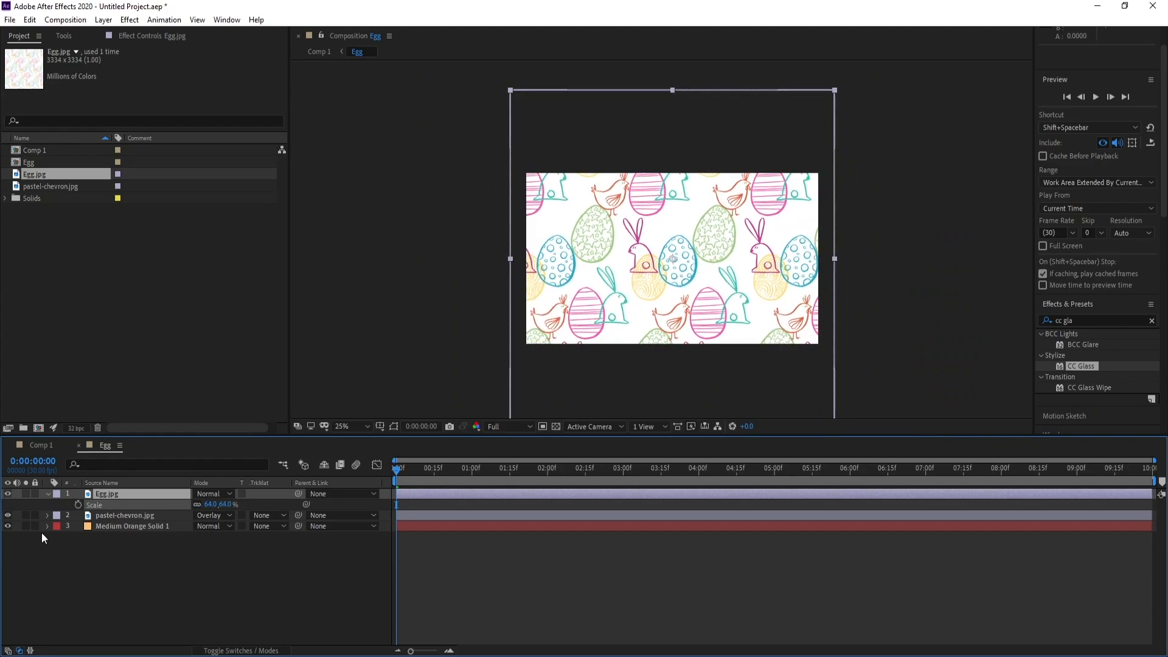
Step: Set the Egg.jpg layer's blending mode to Soft Light with the pastel-chevron layer hidden, and return to Comp 1
left_click(40, 446)
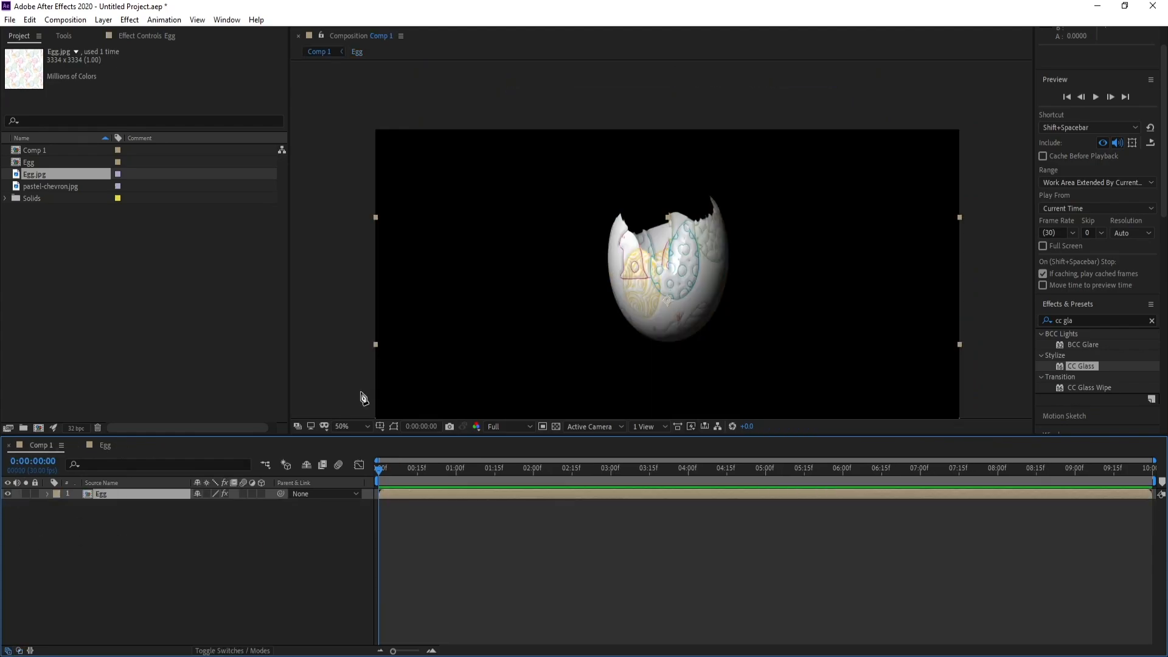
left_click(119, 445)
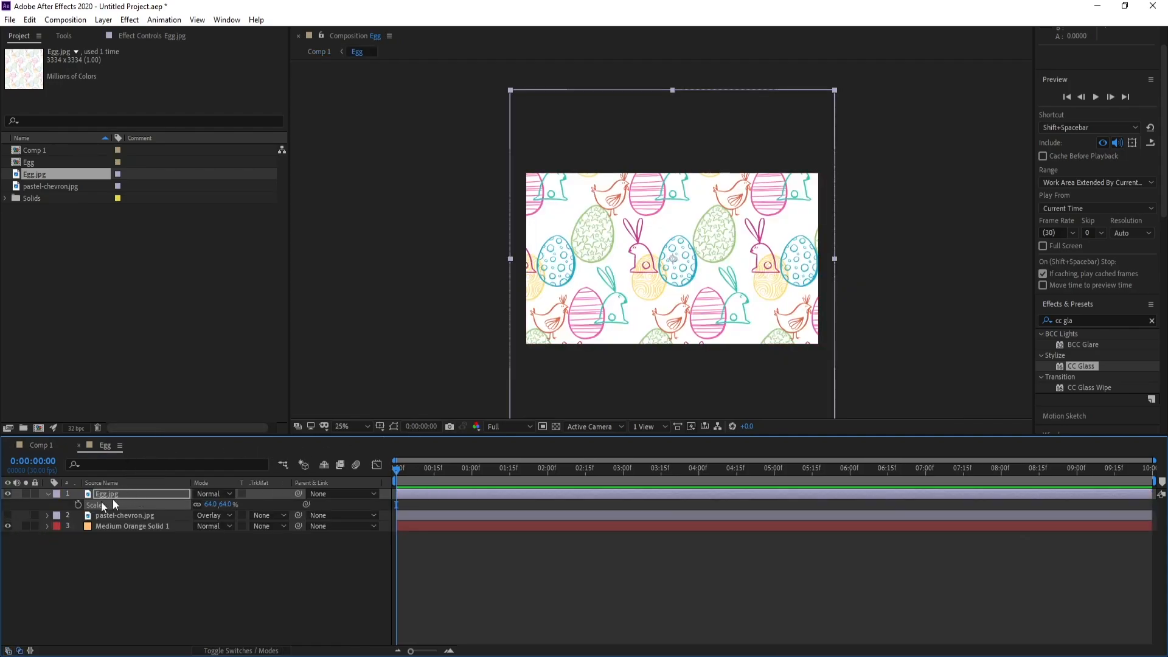
left_click(116, 497)
left_click(204, 494)
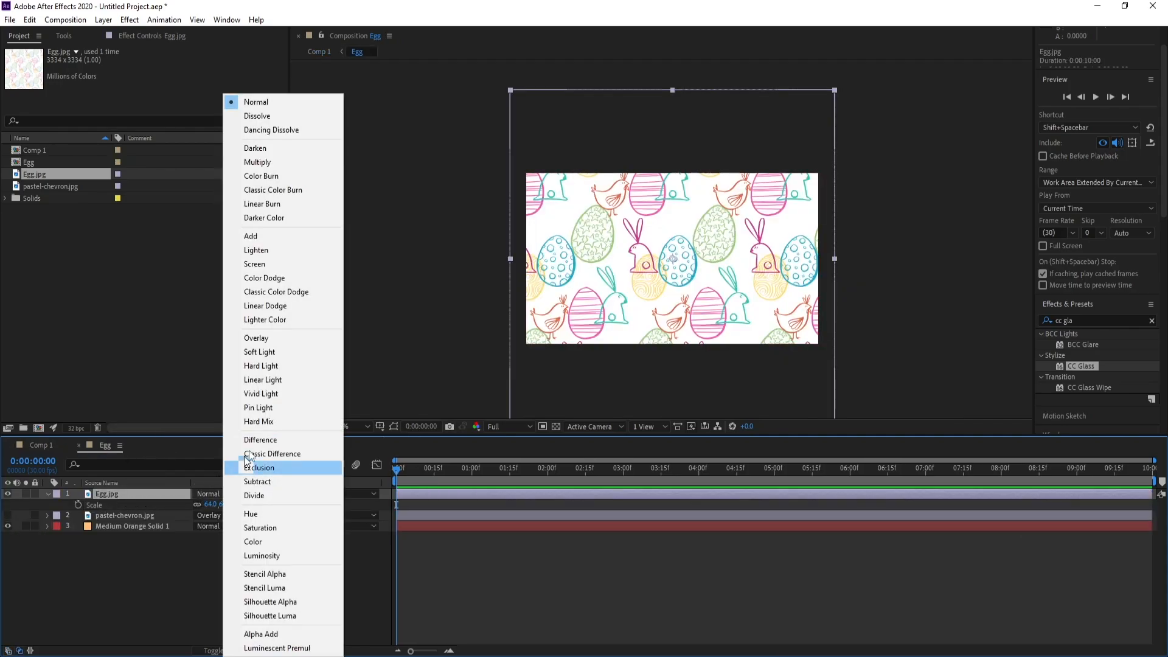
left_click(259, 352)
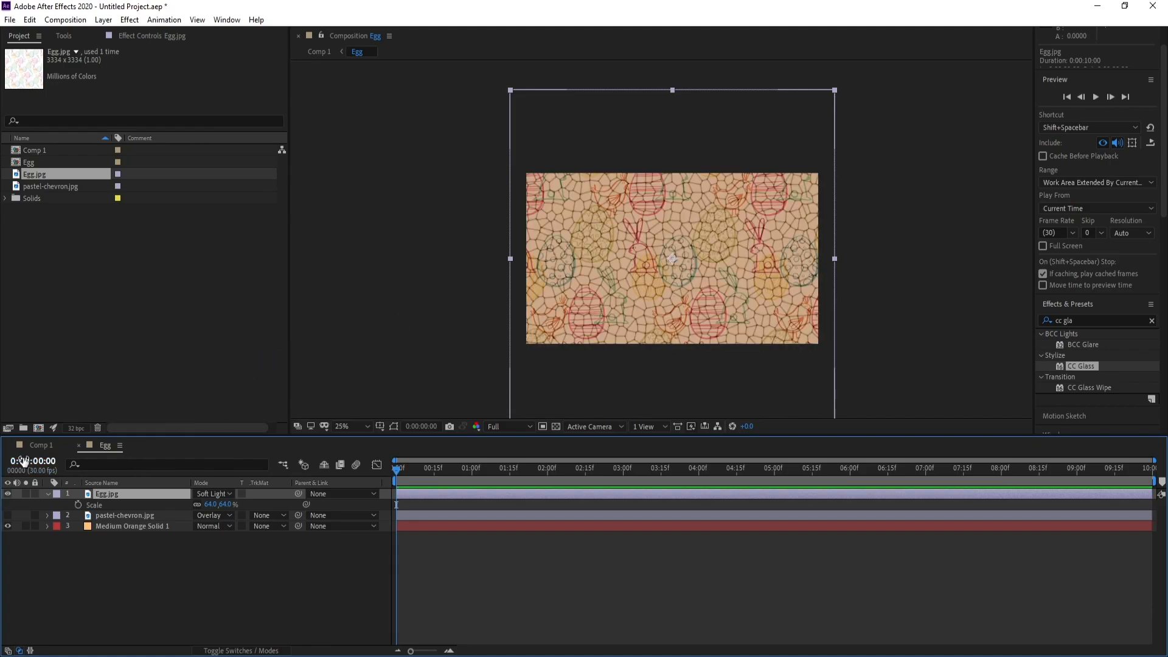
left_click(41, 445)
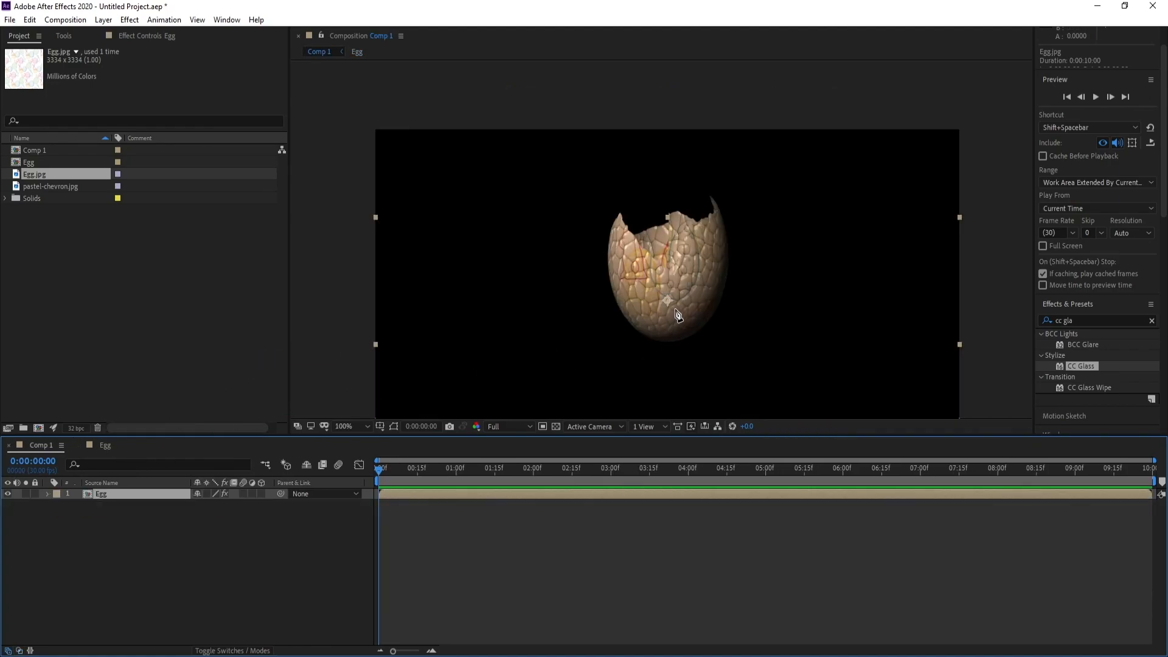
key(".")
left_click_drag(656, 294, 670, 274)
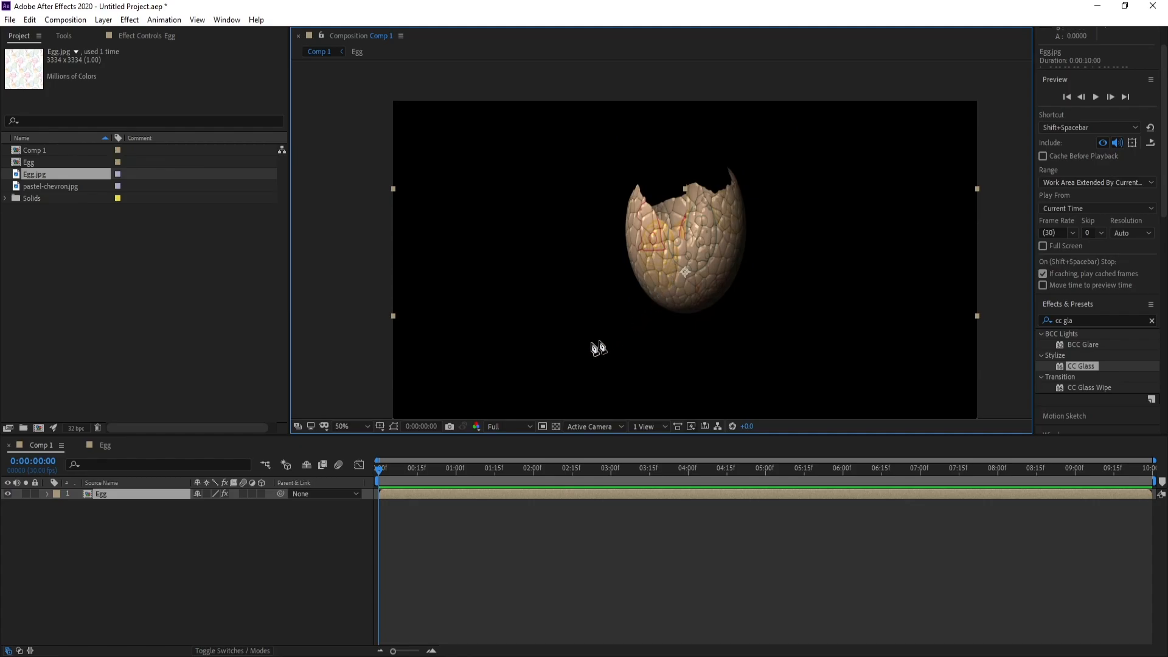
Step: Create a 1920 × 1080 px solid named BG in Comp 1 and place it beneath the Egg layer
left_click(122, 495)
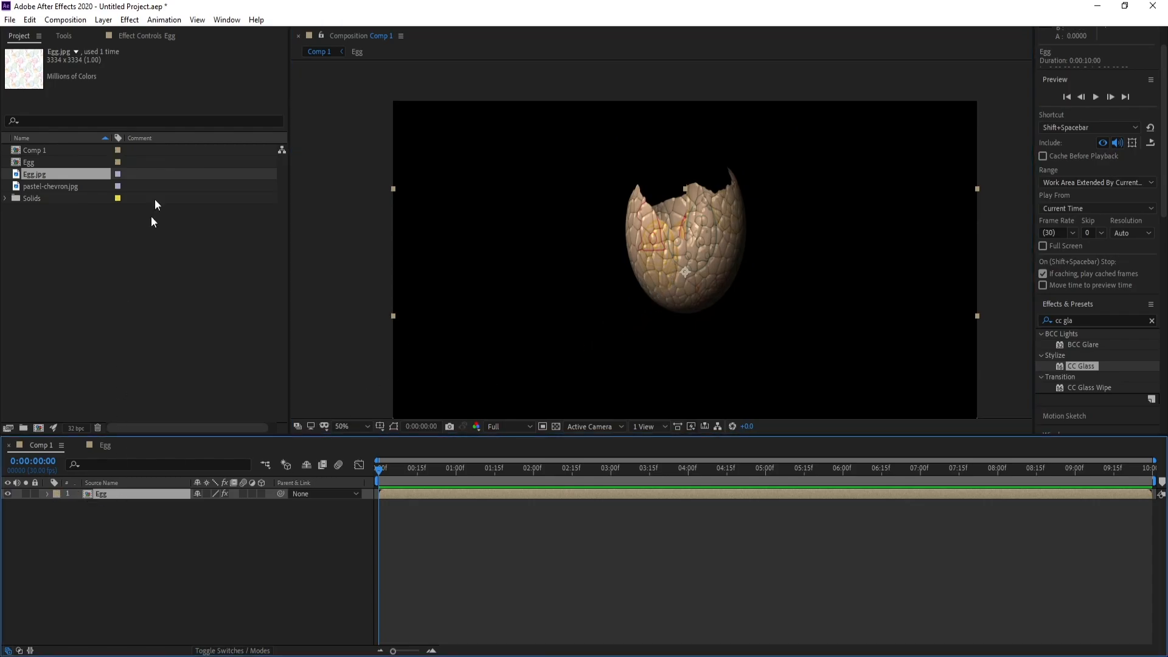
left_click(102, 20)
mouse_move(140, 31)
left_click(307, 47)
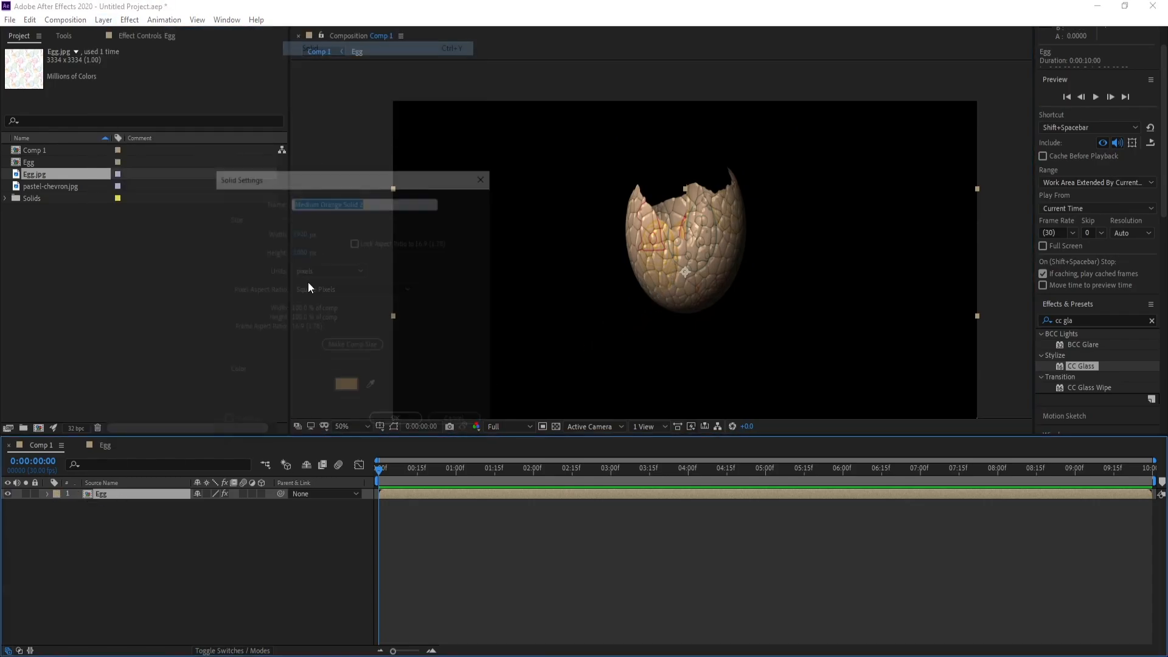
type("BG")
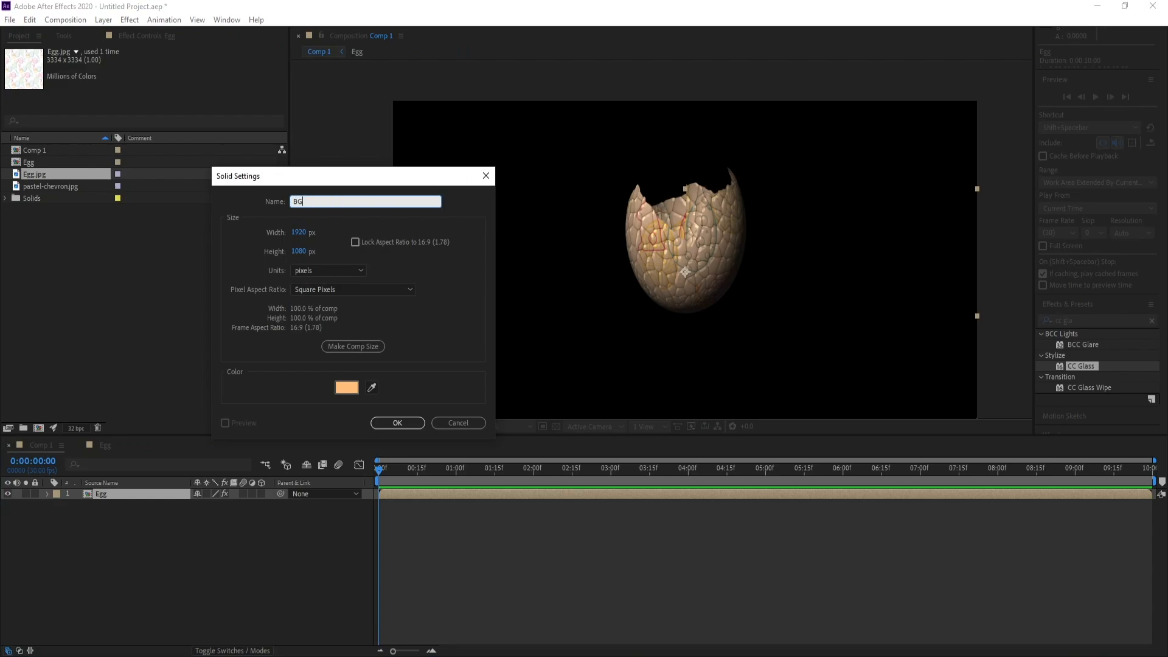
key("Return")
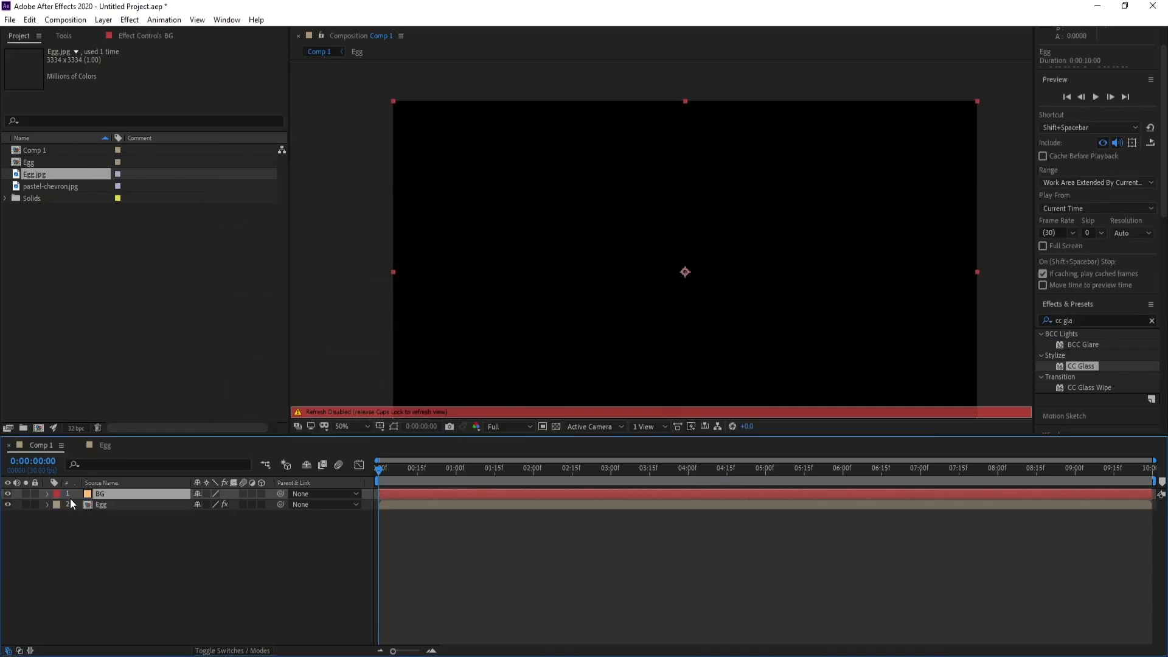
left_click_drag(103, 494, 131, 505)
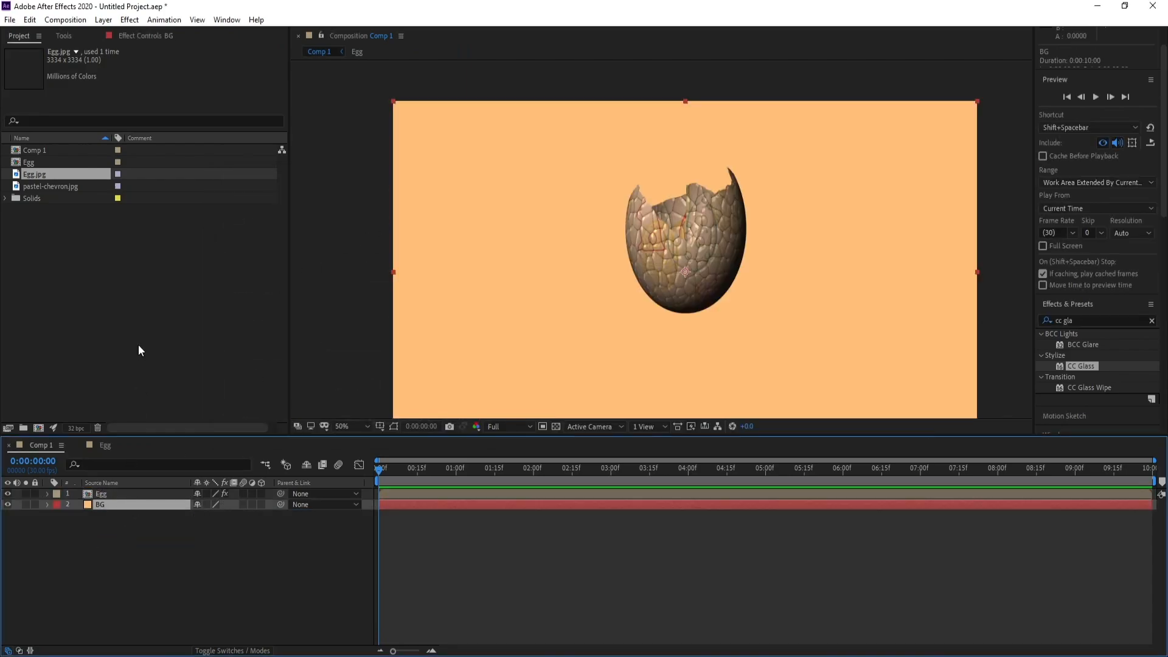
Step: Apply the Gradient Ramp effect to the BG layer and set its ramp shape to Radial Ramp
left_click(133, 23)
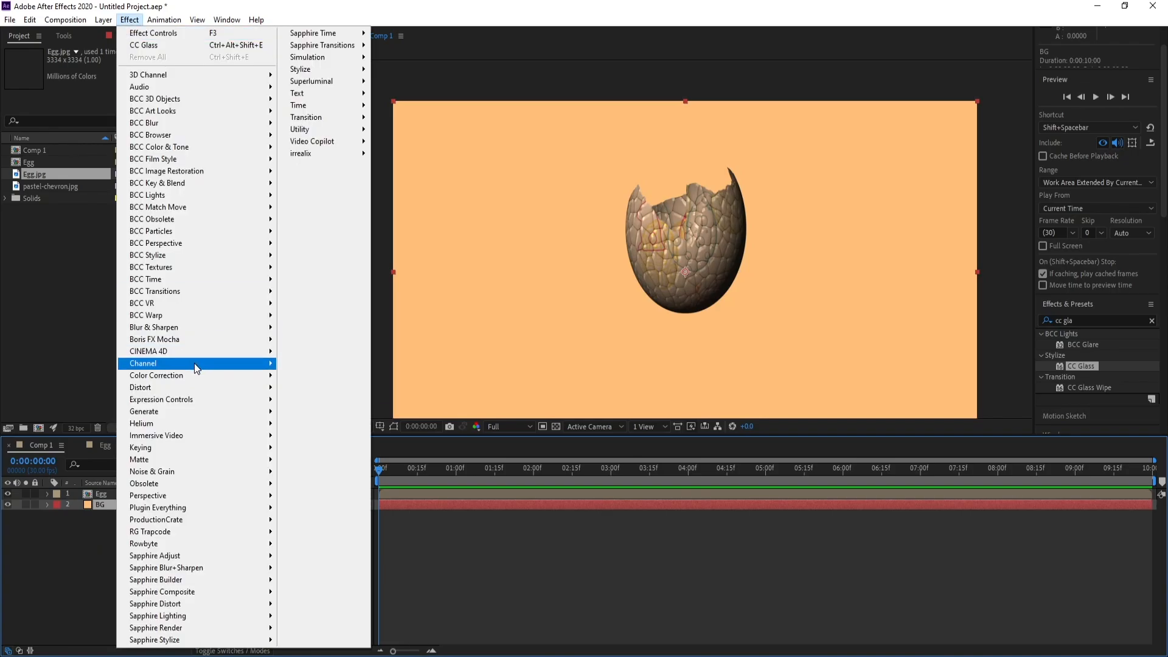
mouse_move(197, 368)
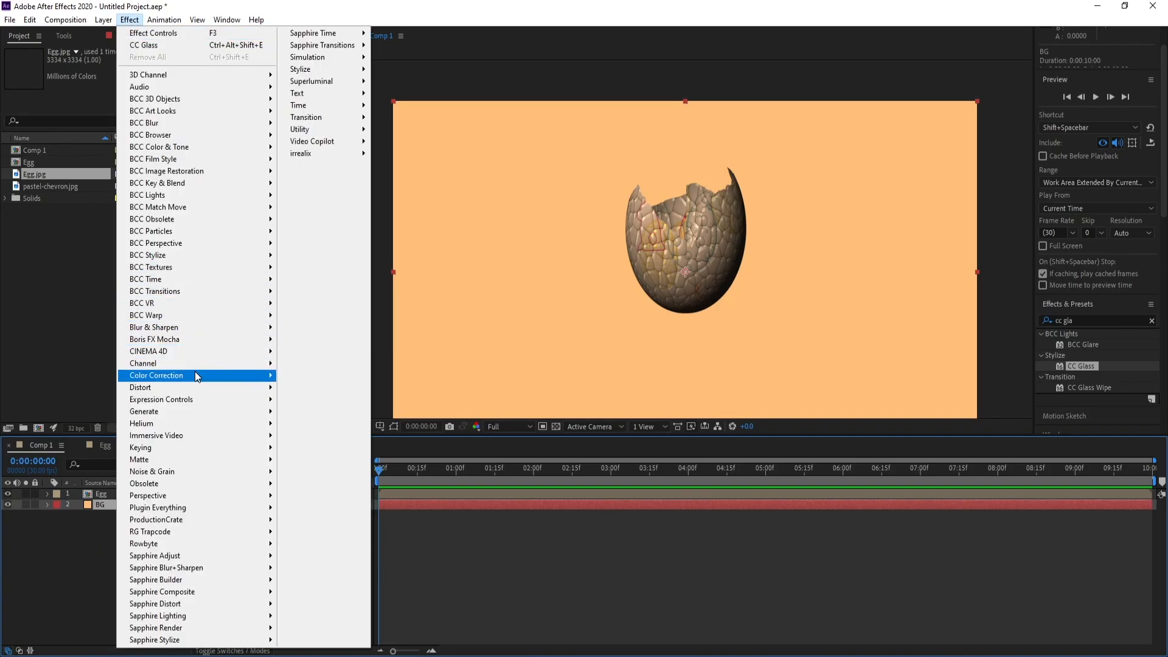
mouse_move(199, 413)
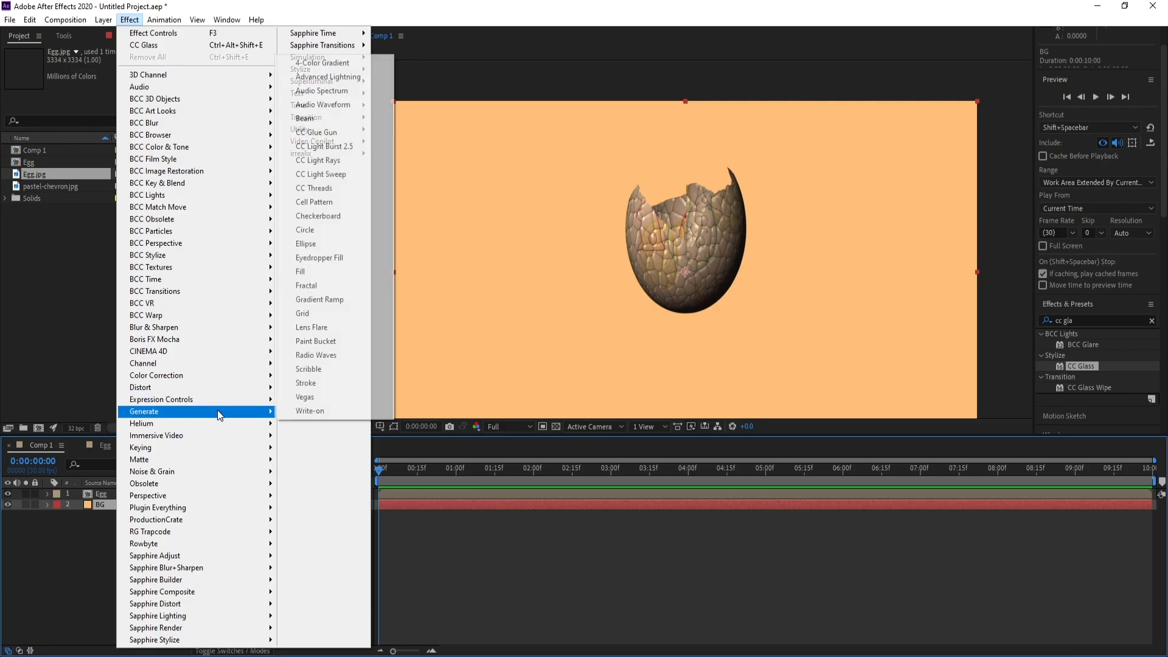
left_click(327, 299)
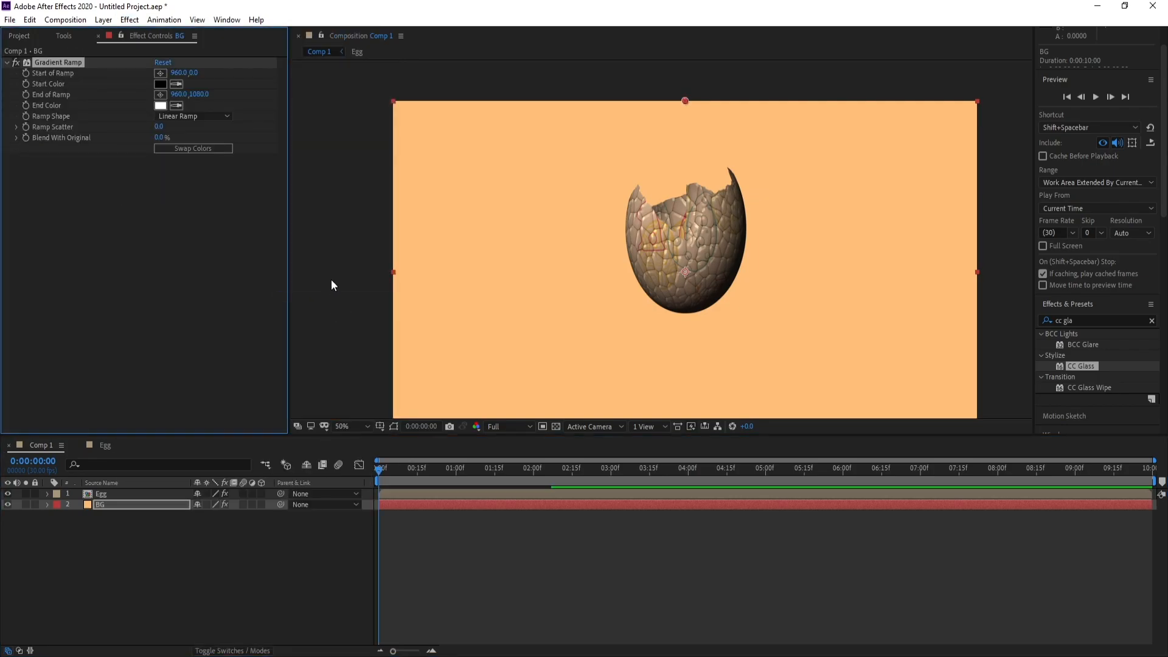
left_click(194, 116)
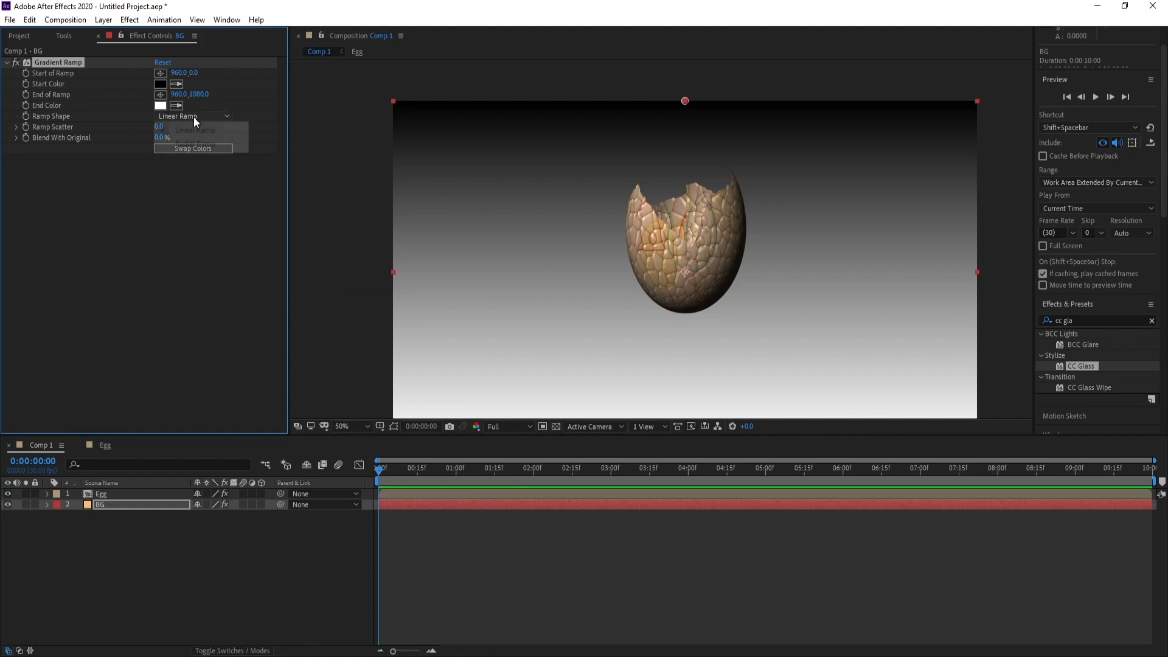
left_click(203, 144)
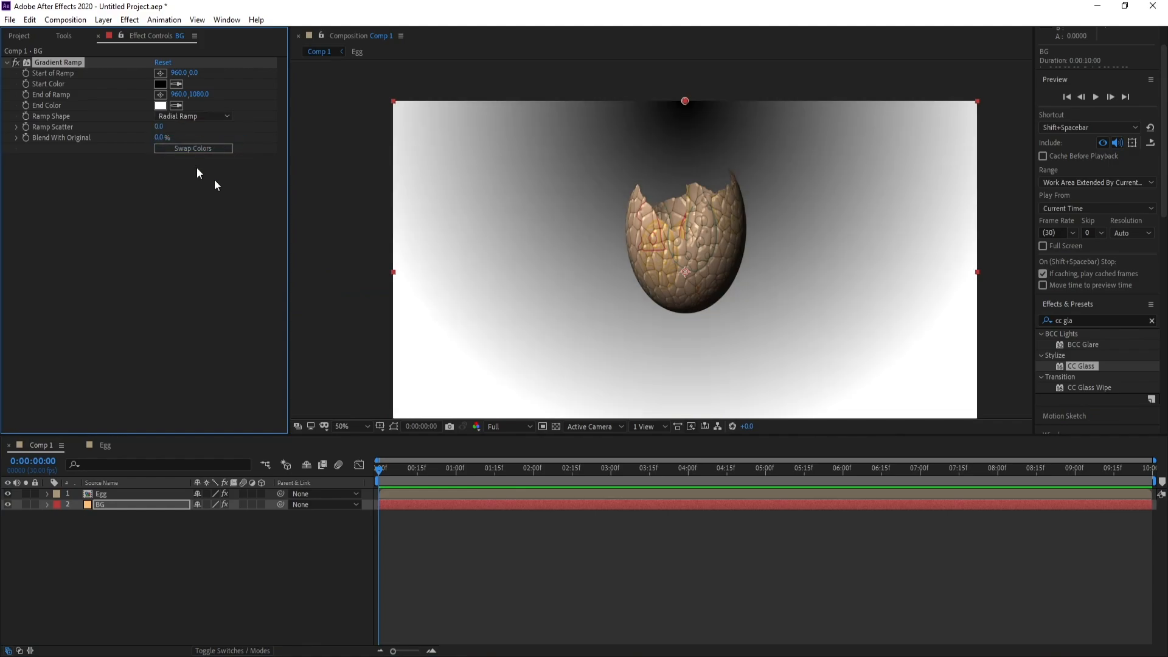
Step: Move the ramp's start point to the frame's center at about 962, 534 and set its start color to FFFFFF
left_click_drag(685, 101, 685, 273)
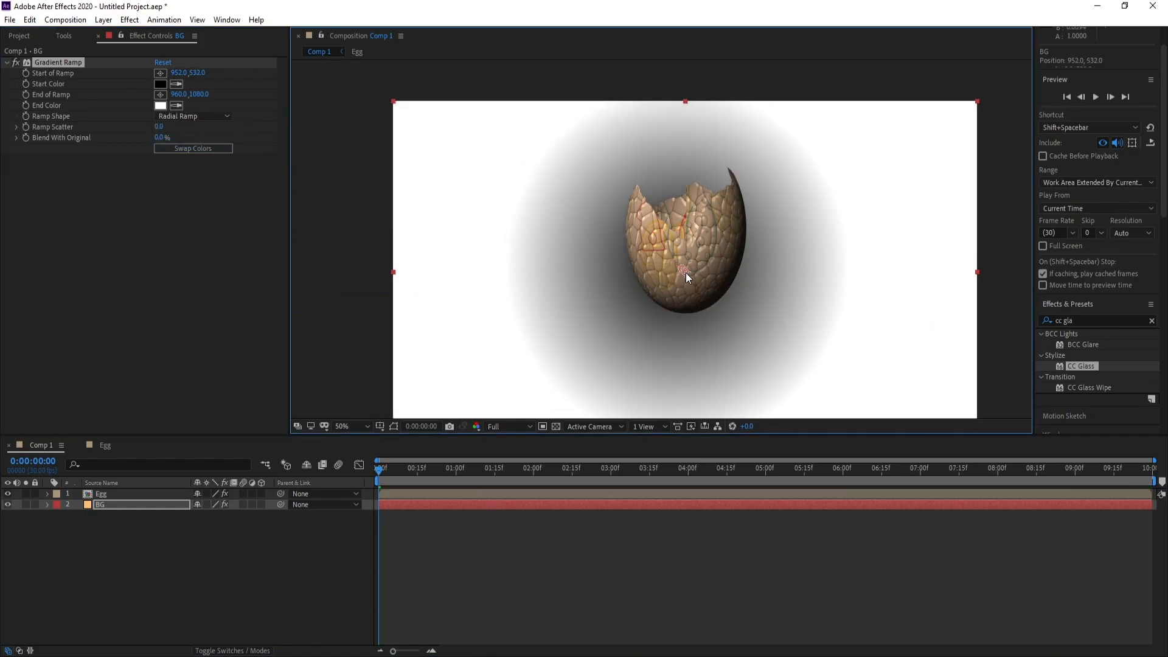
left_click(160, 84)
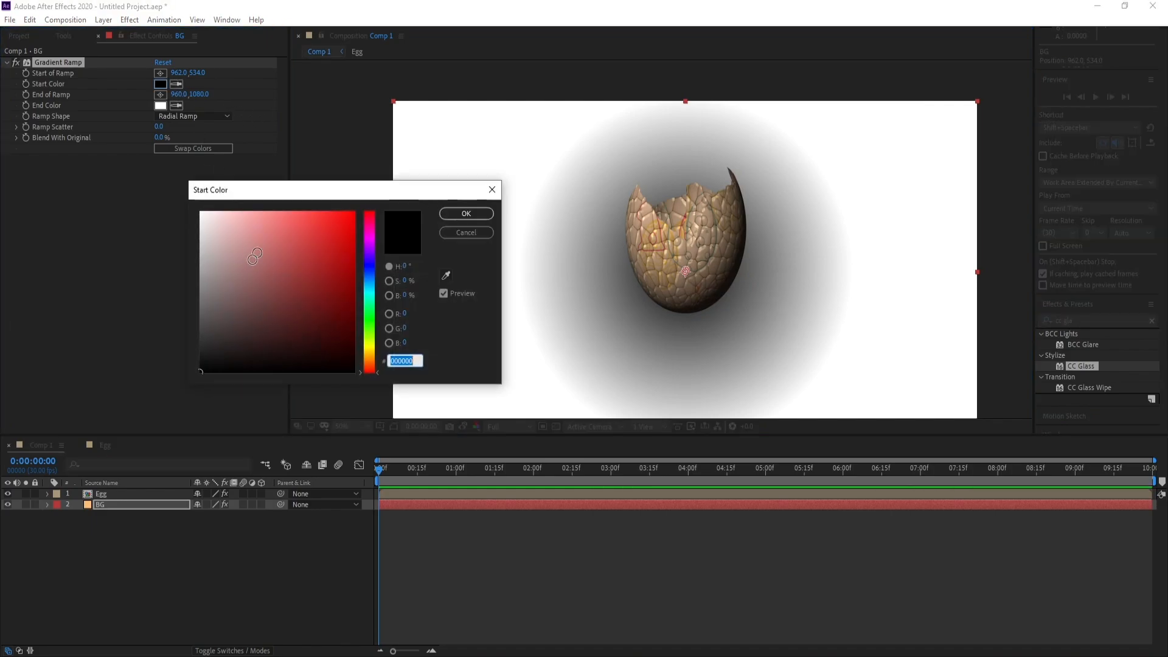
type("ffffff")
left_click(460, 214)
Step: Set the BG gradient's end color to dark green 225A00
left_click(160, 106)
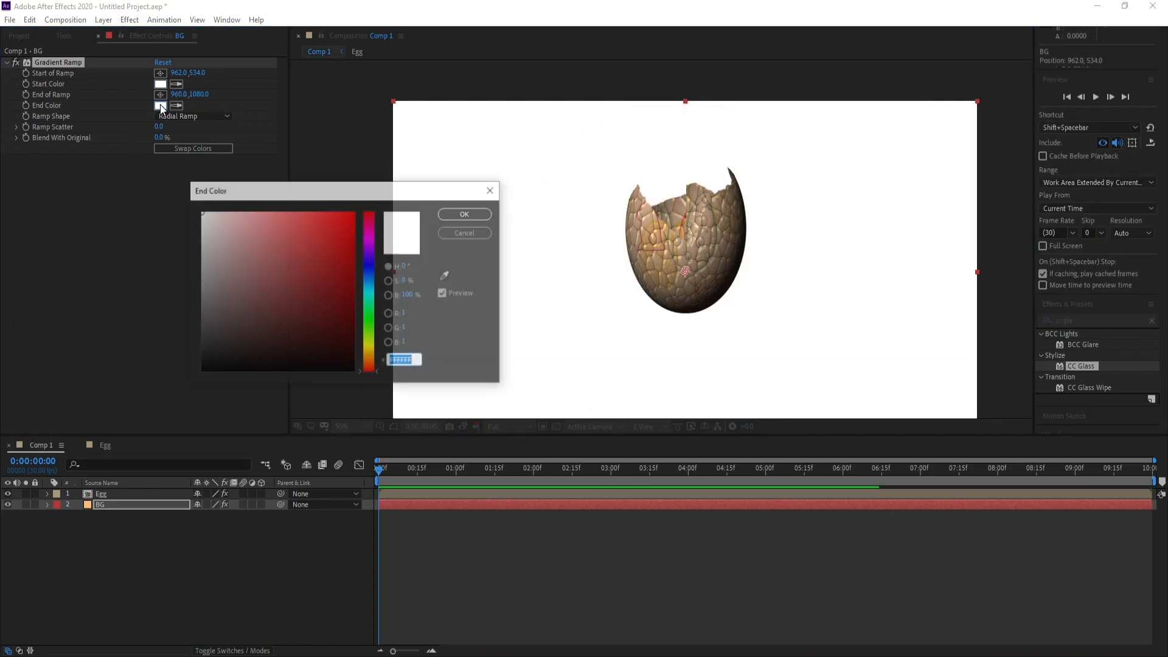
left_click(333, 308)
left_click_drag(339, 316, 371, 333)
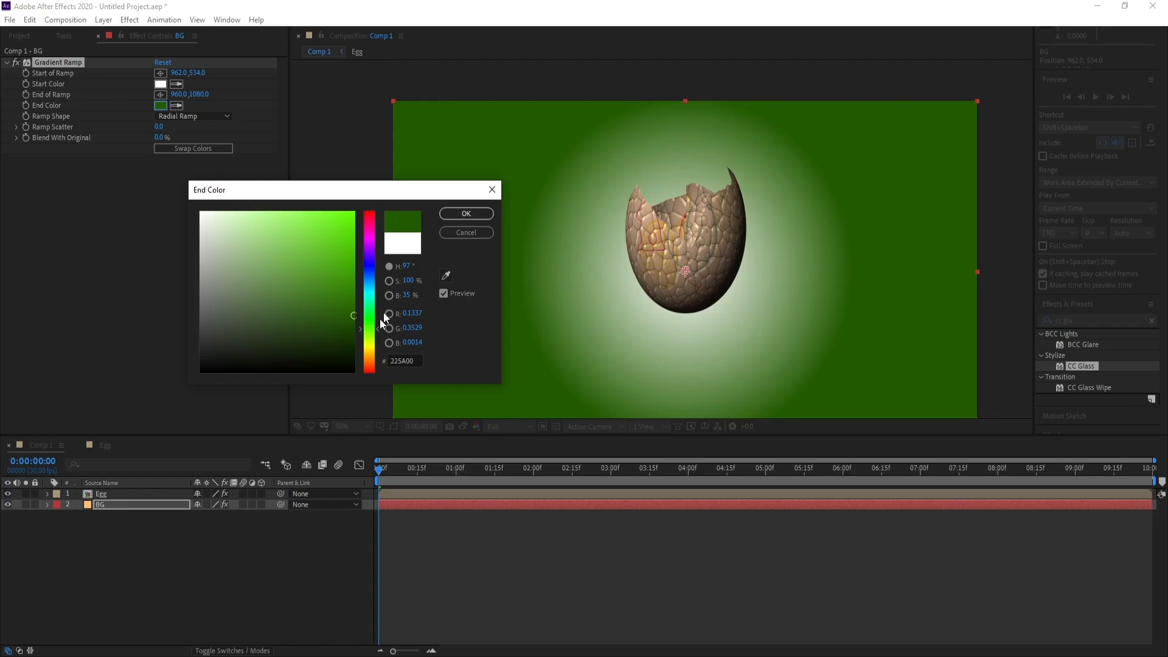
left_click(466, 214)
left_click(115, 494)
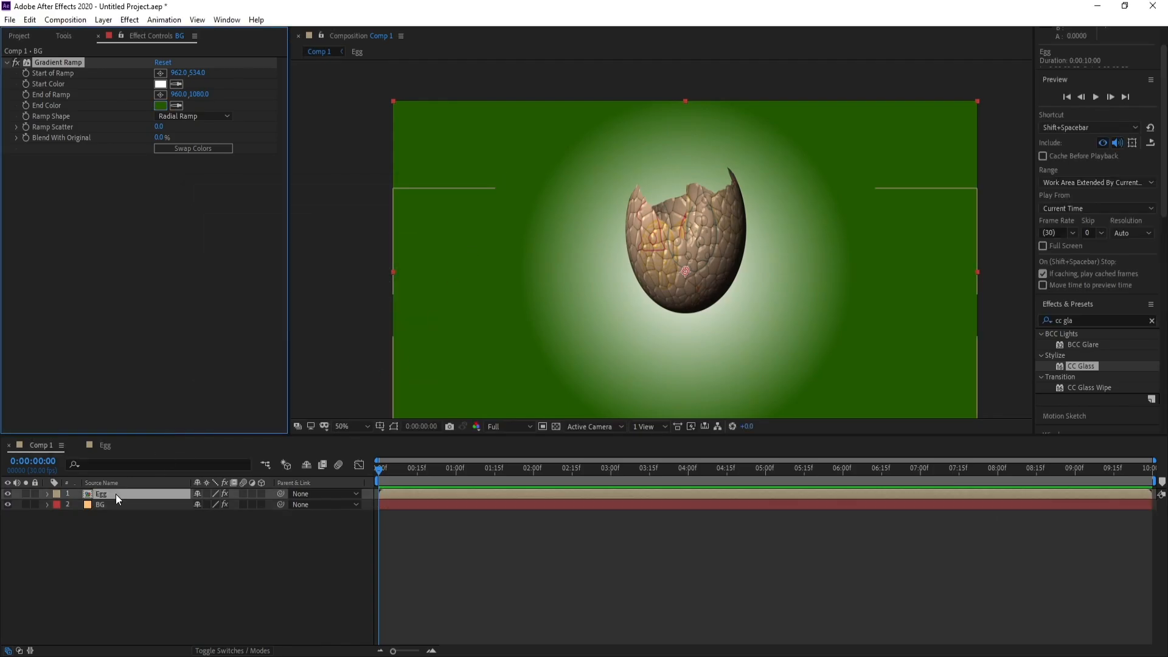
left_click(192, 546)
left_click(128, 506)
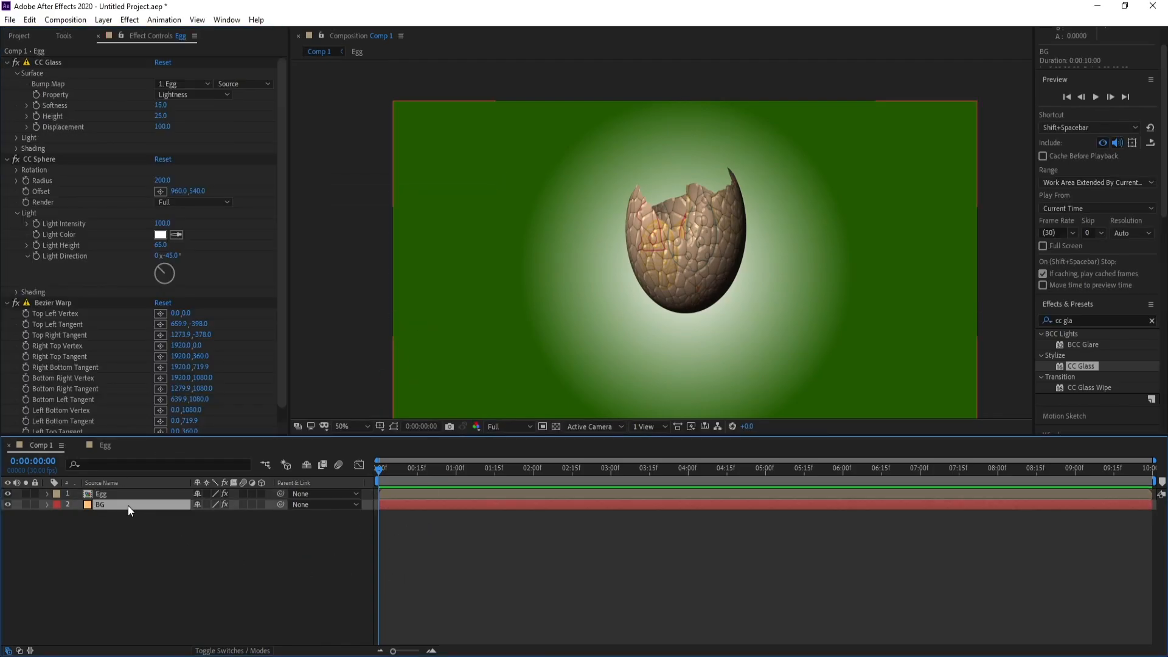
left_click(129, 495)
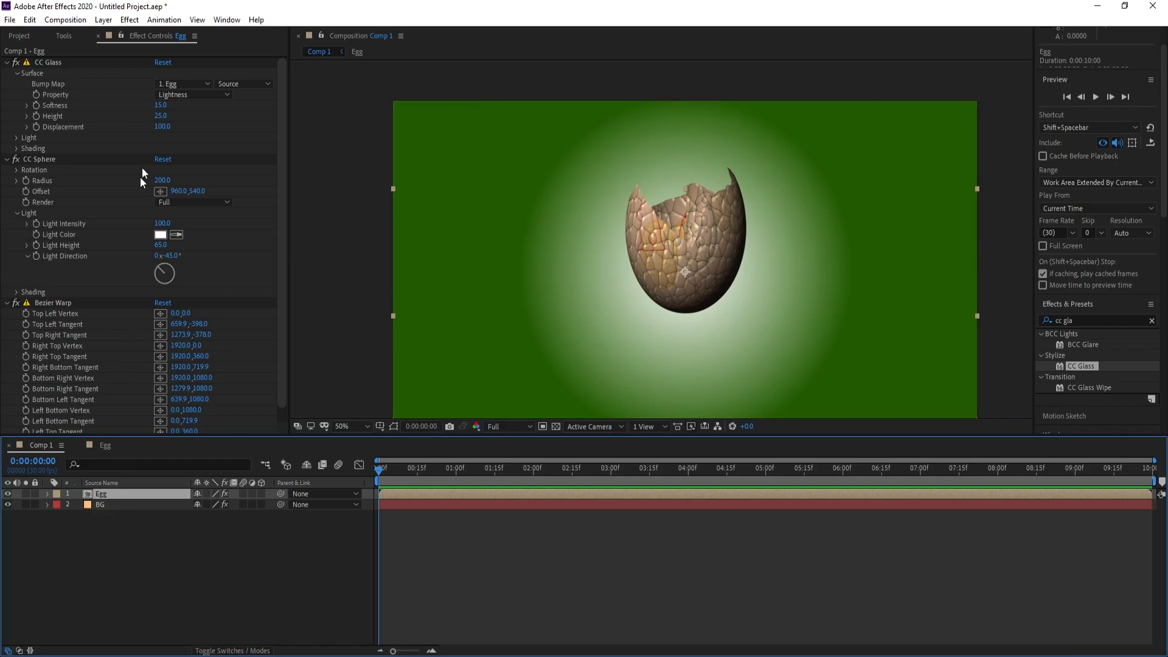
Step: Try other hues for the BG gradient's end color and set it to brown 5A3900
left_click(138, 506)
left_click(160, 105)
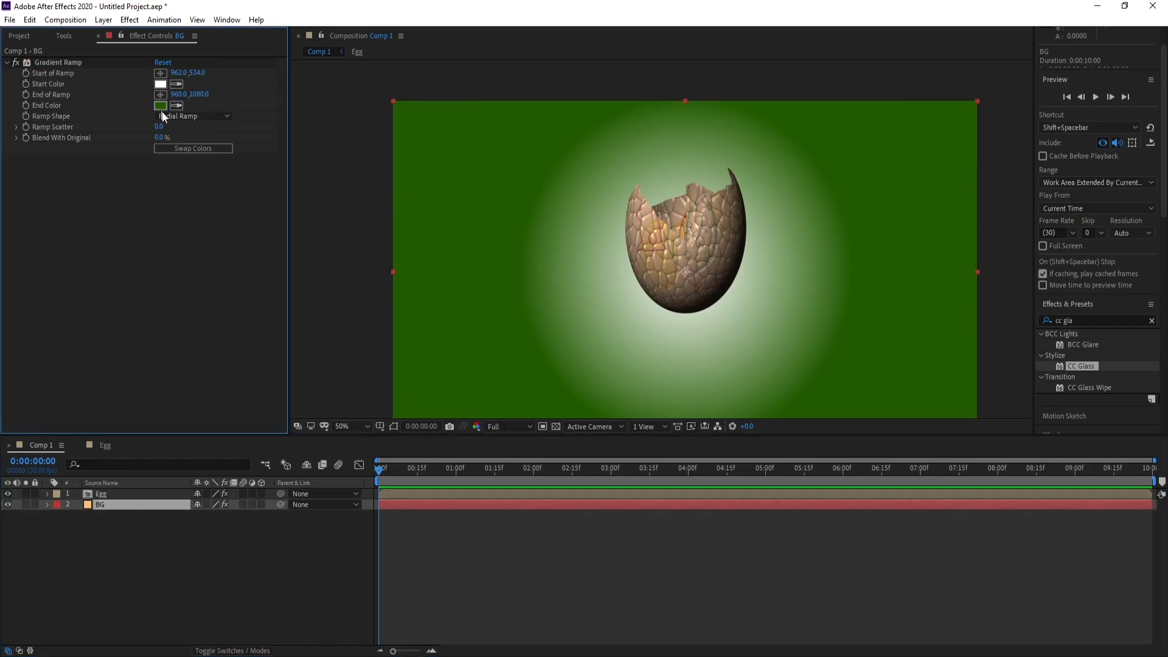
left_click_drag(368, 319, 367, 295)
left_click_drag(366, 266, 371, 358)
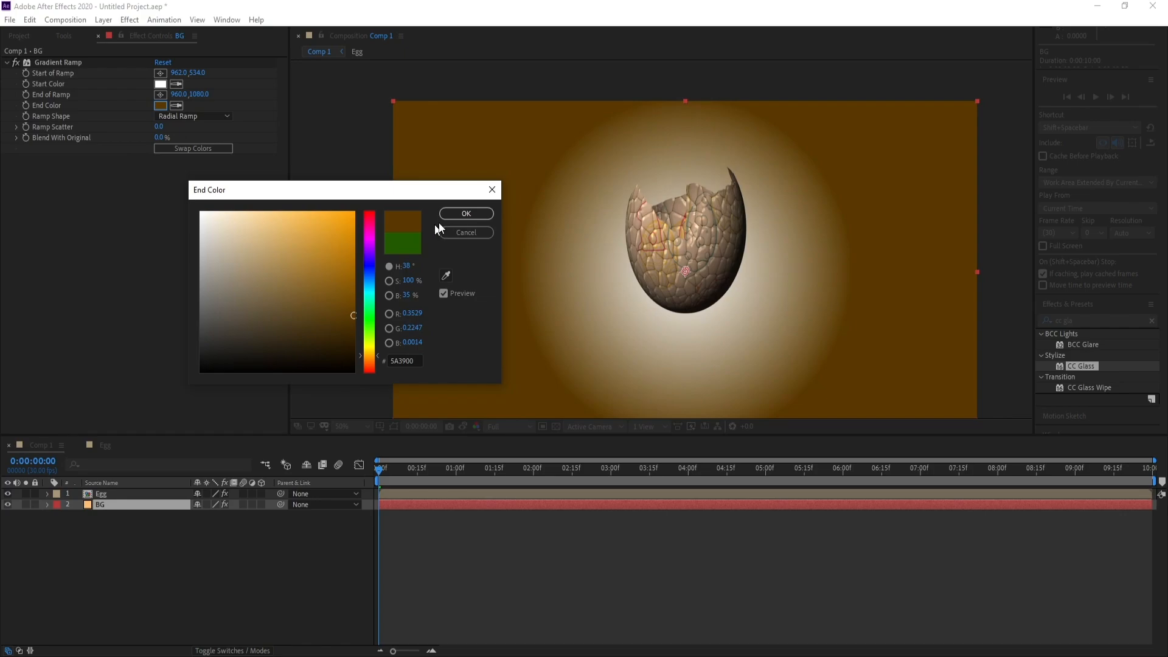
left_click(458, 213)
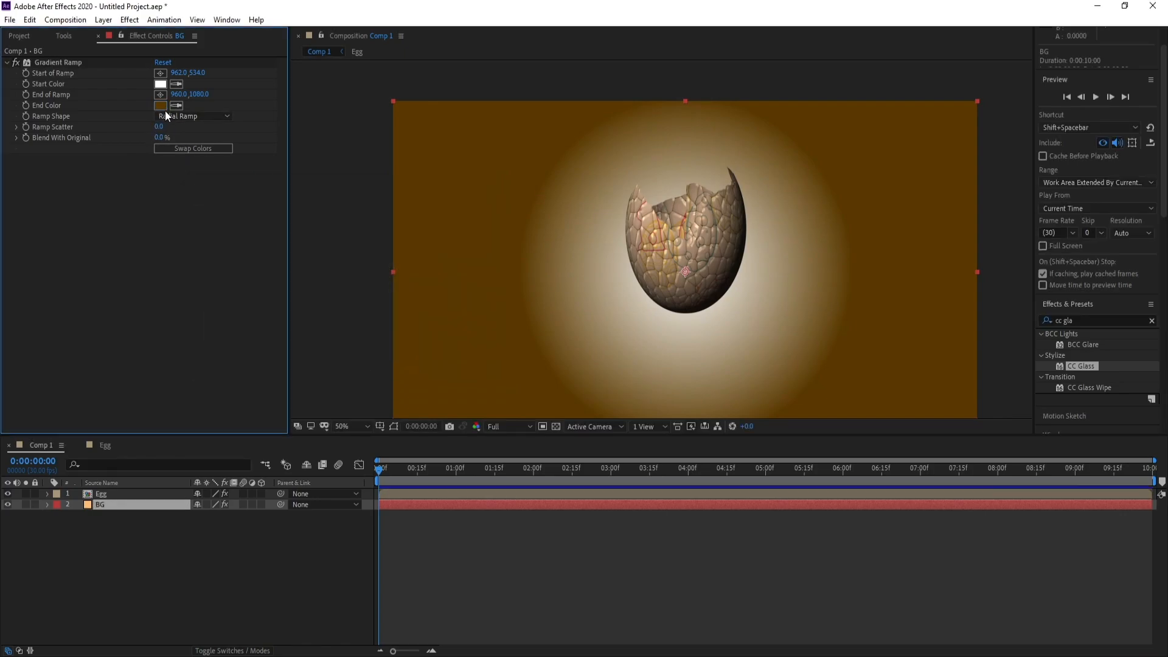
Step: Set the BG gradient's end color to a very dark brown, 1B1100
left_click(160, 106)
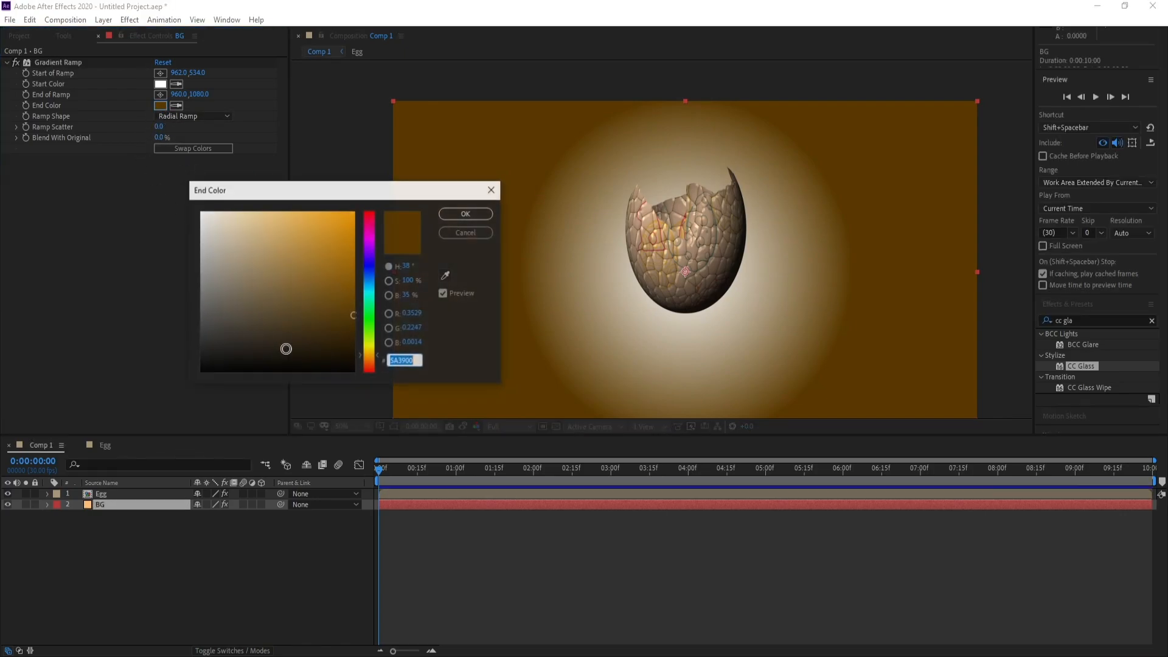
left_click(350, 356)
left_click_drag(350, 356, 362, 355)
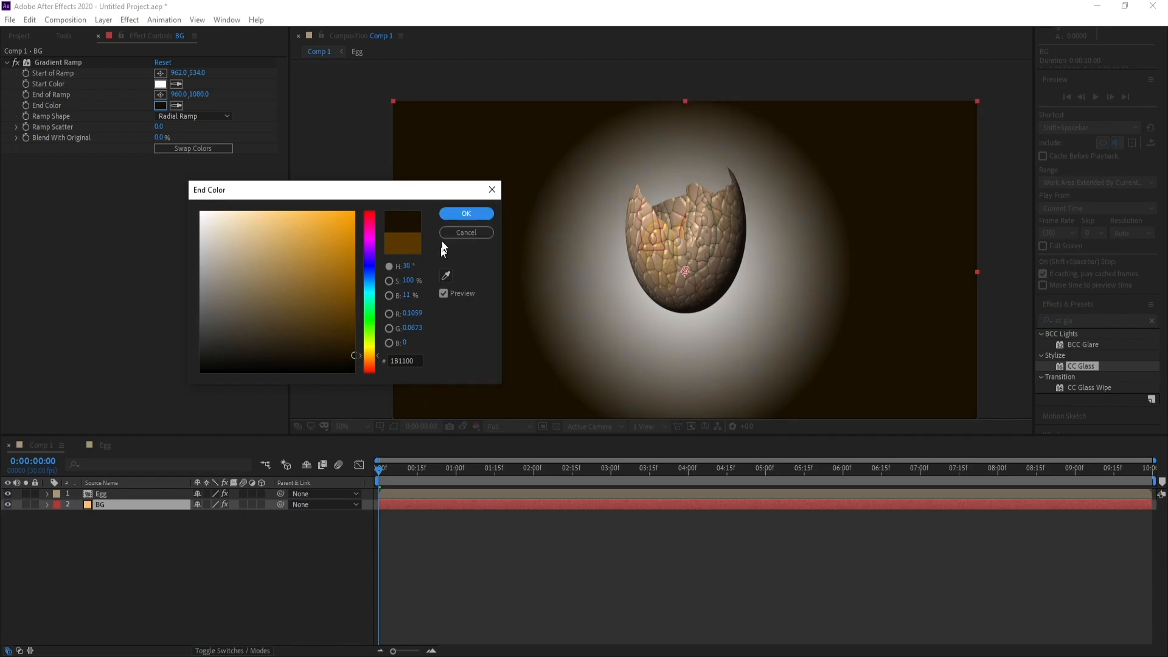
left_click(446, 216)
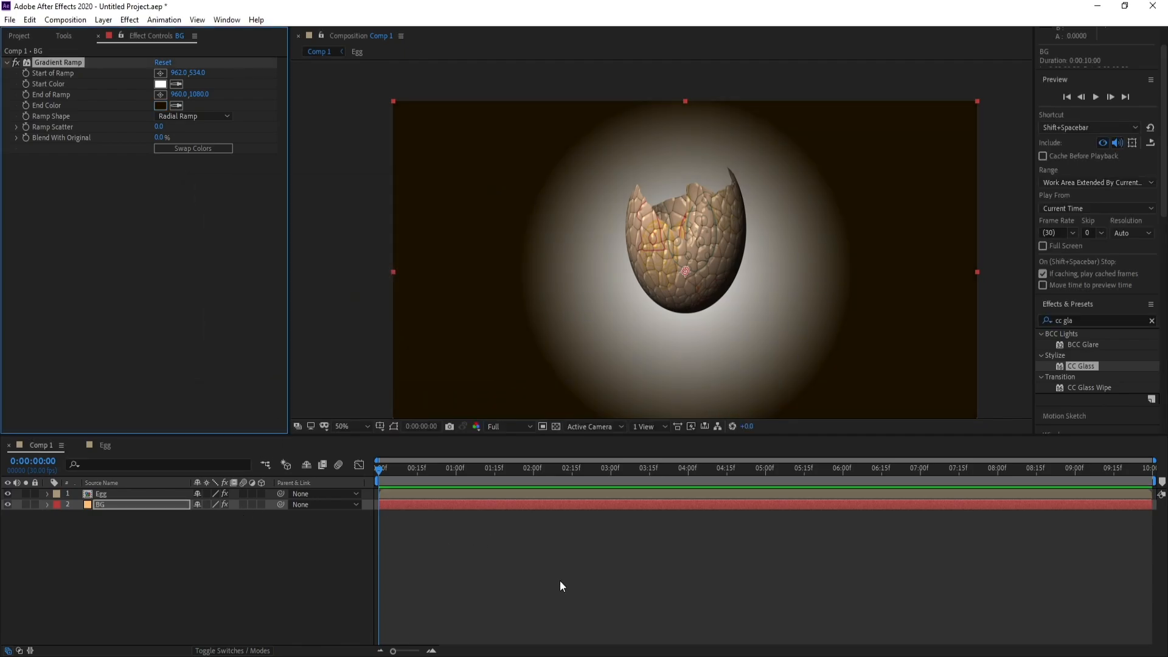